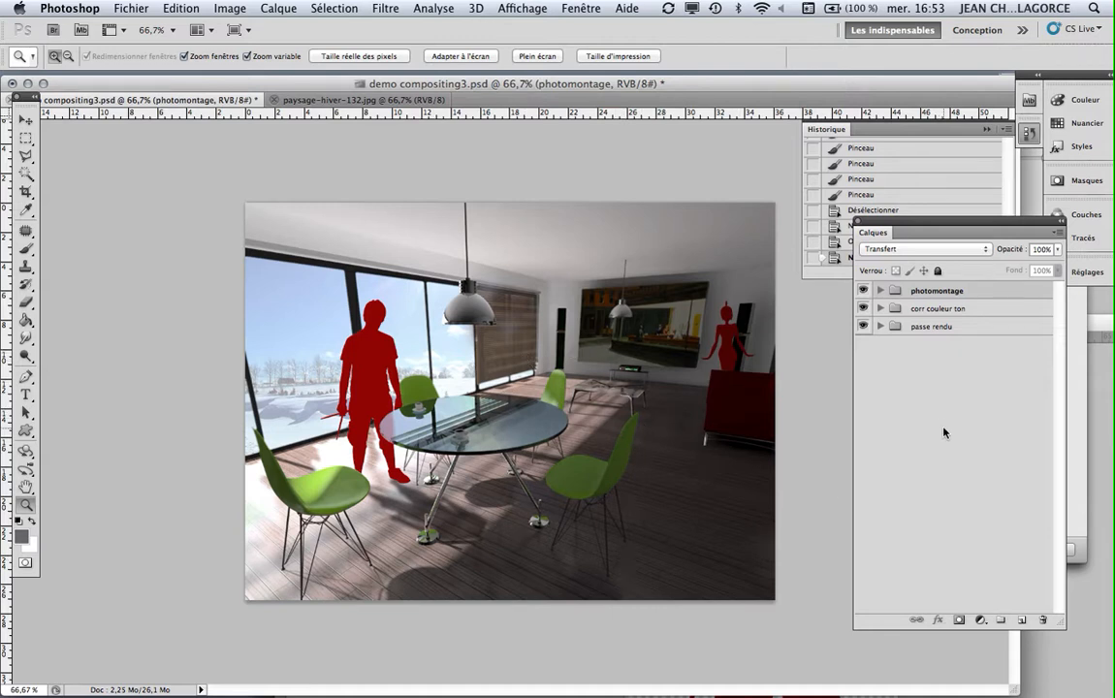
left_click(922, 383)
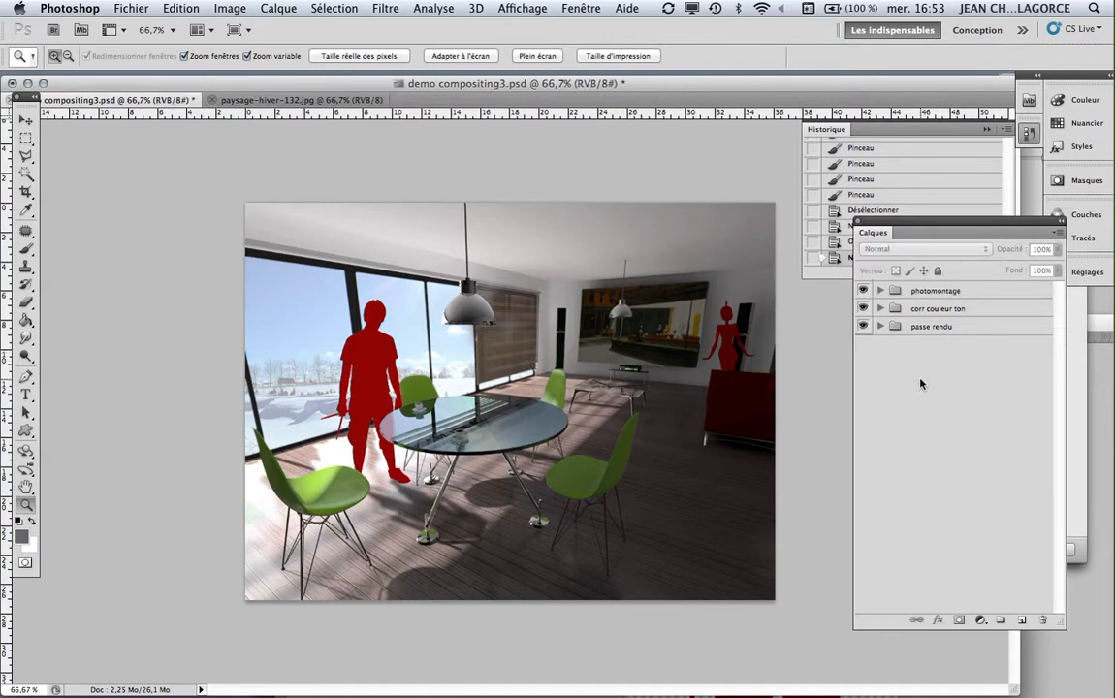
left_click(881, 291)
left_click(880, 291)
left_click(863, 291)
left_click(863, 291)
left_click(895, 311)
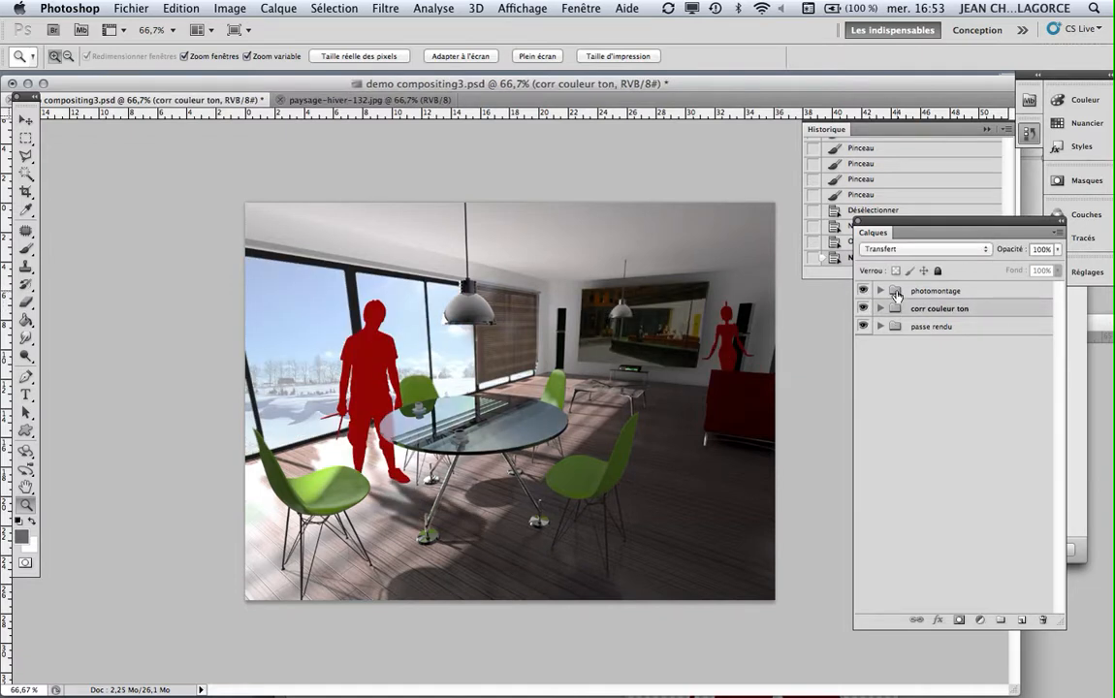
left_click(896, 293)
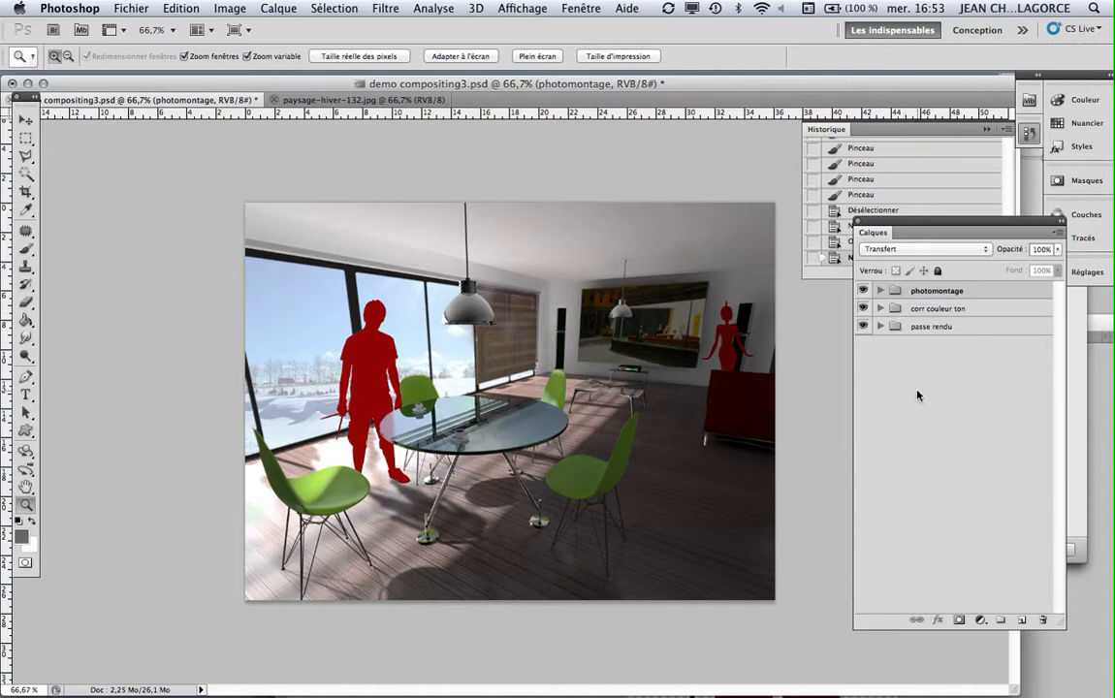
Duplicate the "corr couleur ton" group within the same document as "corr couleur ton copie".
left_click(898, 310)
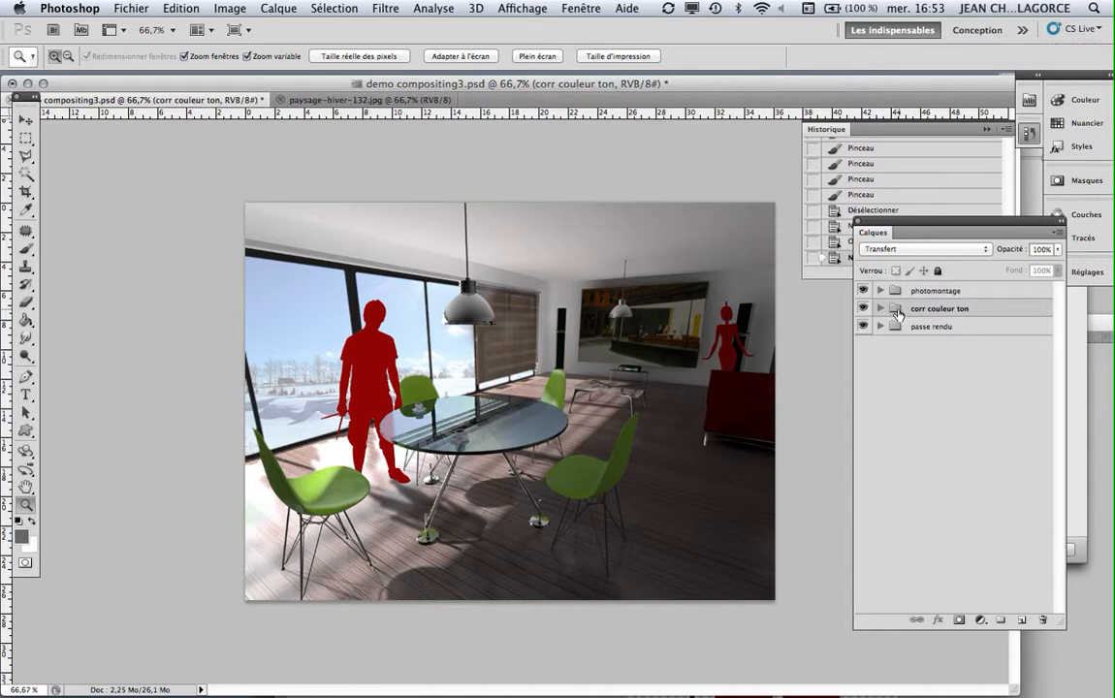
left_click(1055, 234)
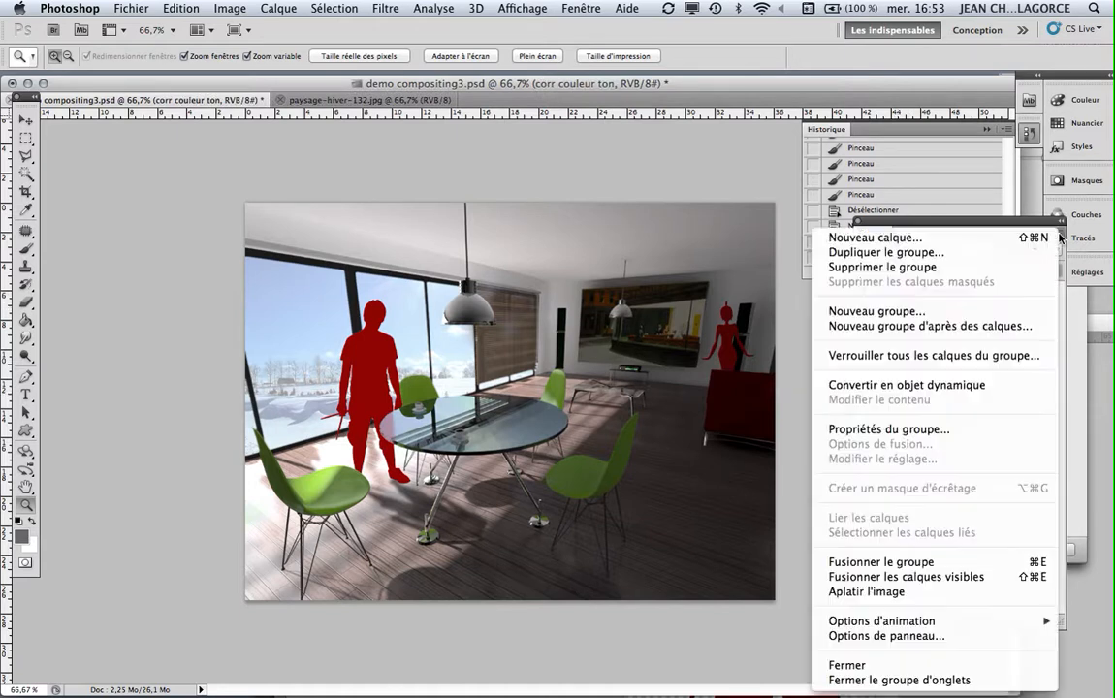
left_click(917, 255)
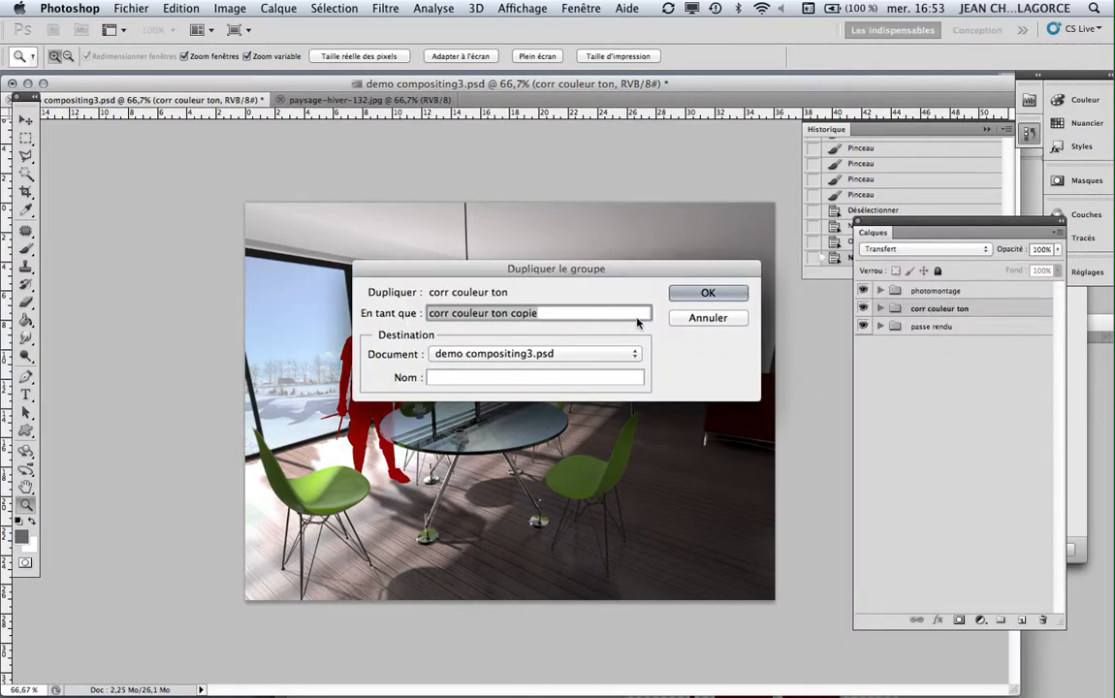
key("Return")
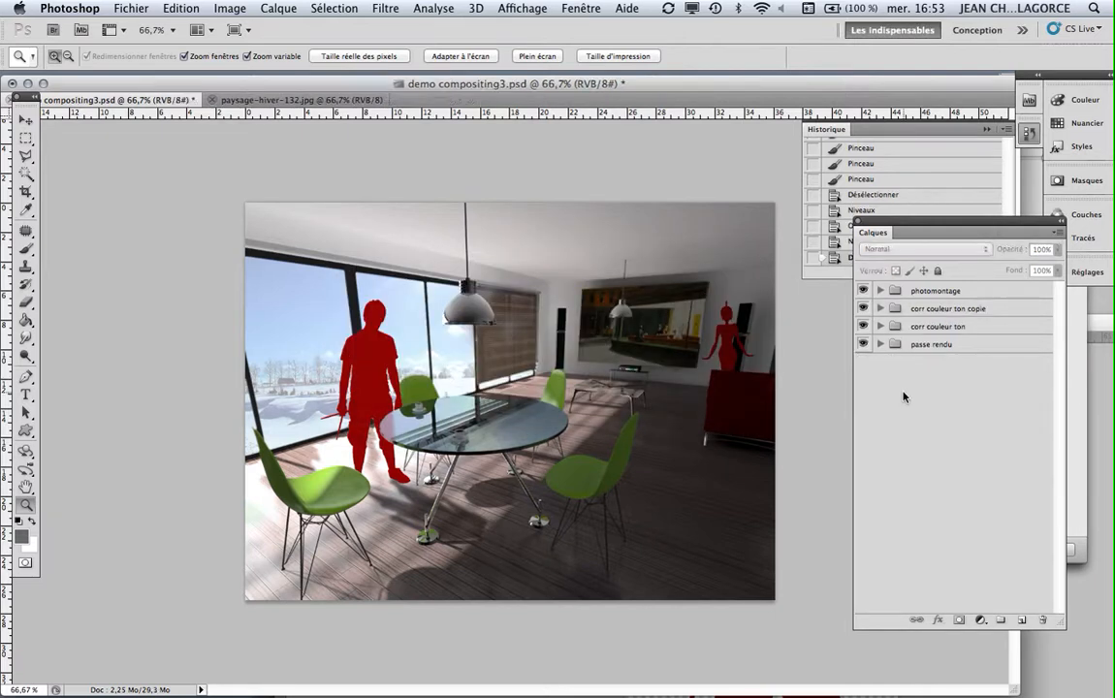
Duplicate the photomontage group as "photomontage copie" and place "corr couleur ton copie" between it and the original photomontage group.
left_click(914, 292)
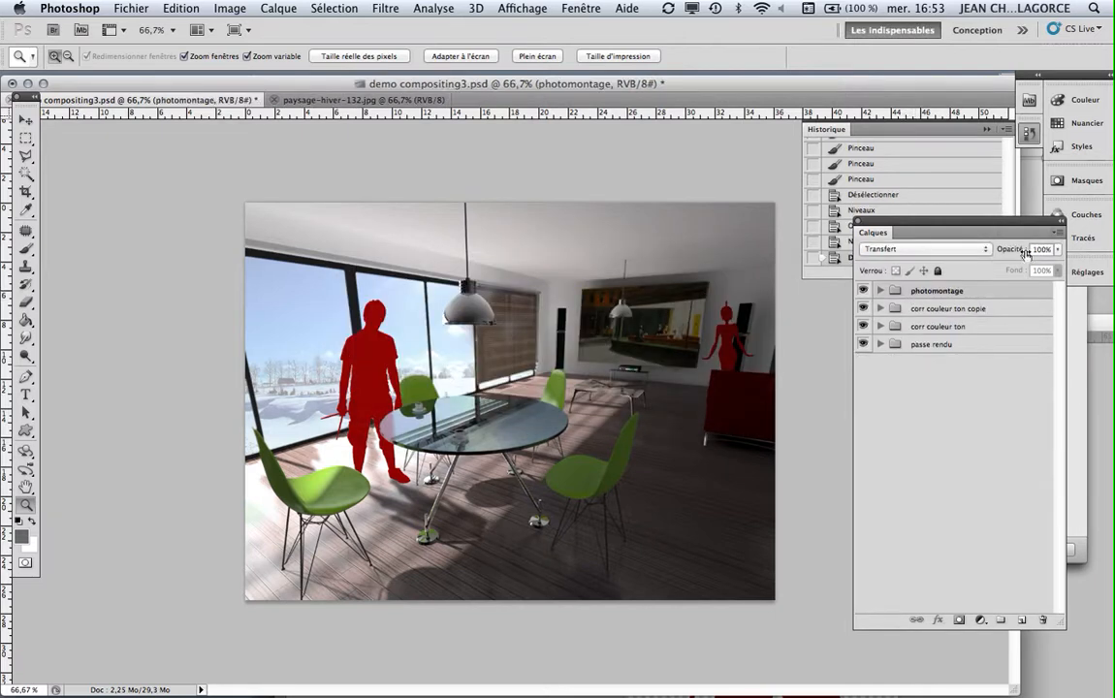
left_click(1059, 233)
left_click(911, 254)
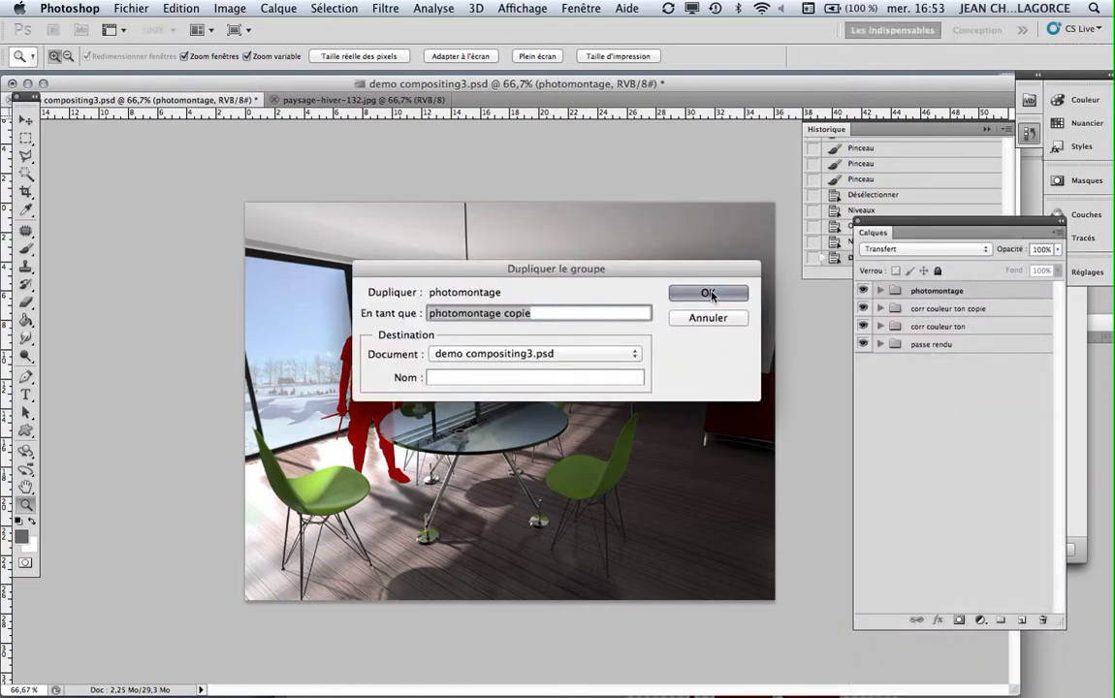
left_click(708, 294)
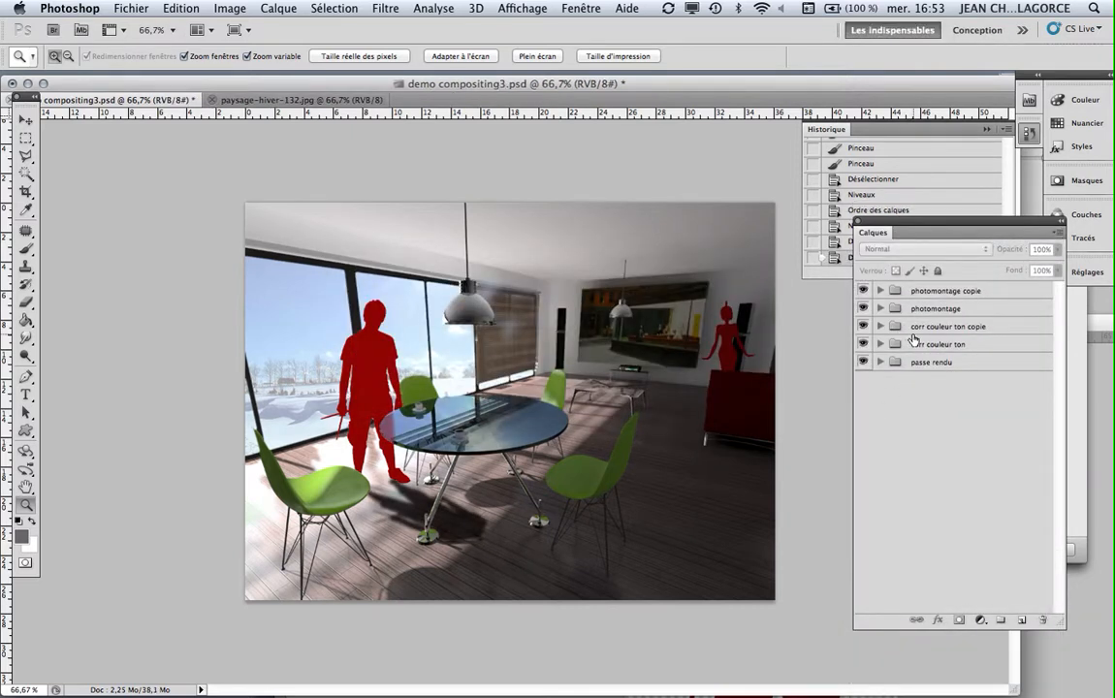
left_click_drag(893, 331, 898, 306)
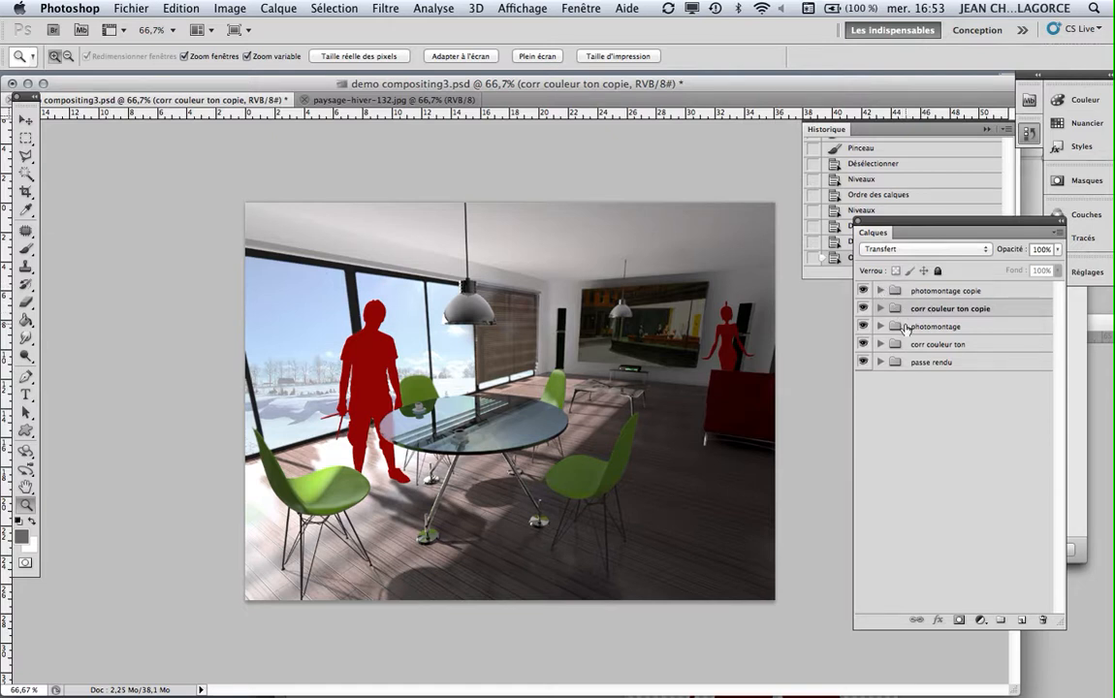
left_click(922, 430)
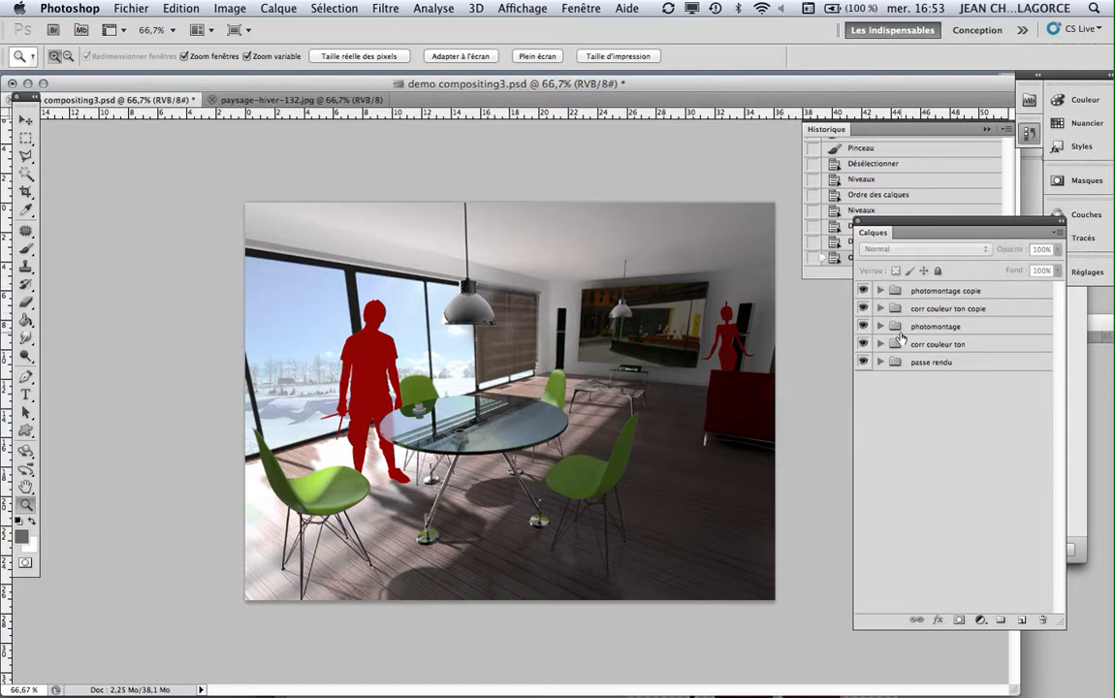
Review the layers inside the "corr couleur ton copie" group.
left_click(899, 310)
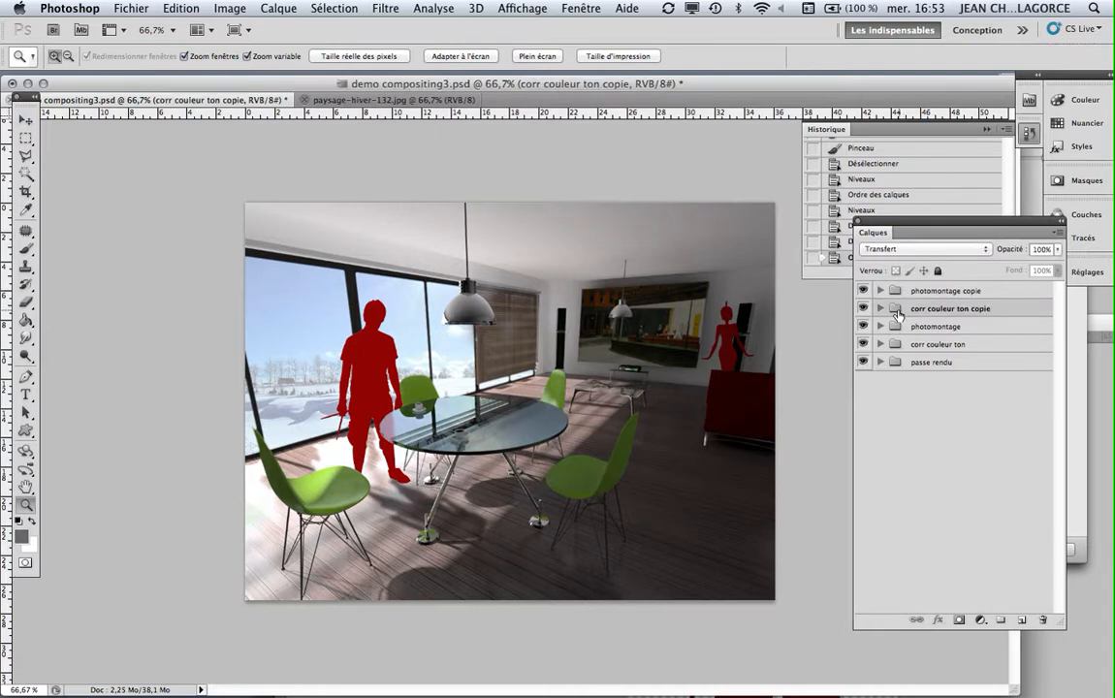
left_click(880, 308)
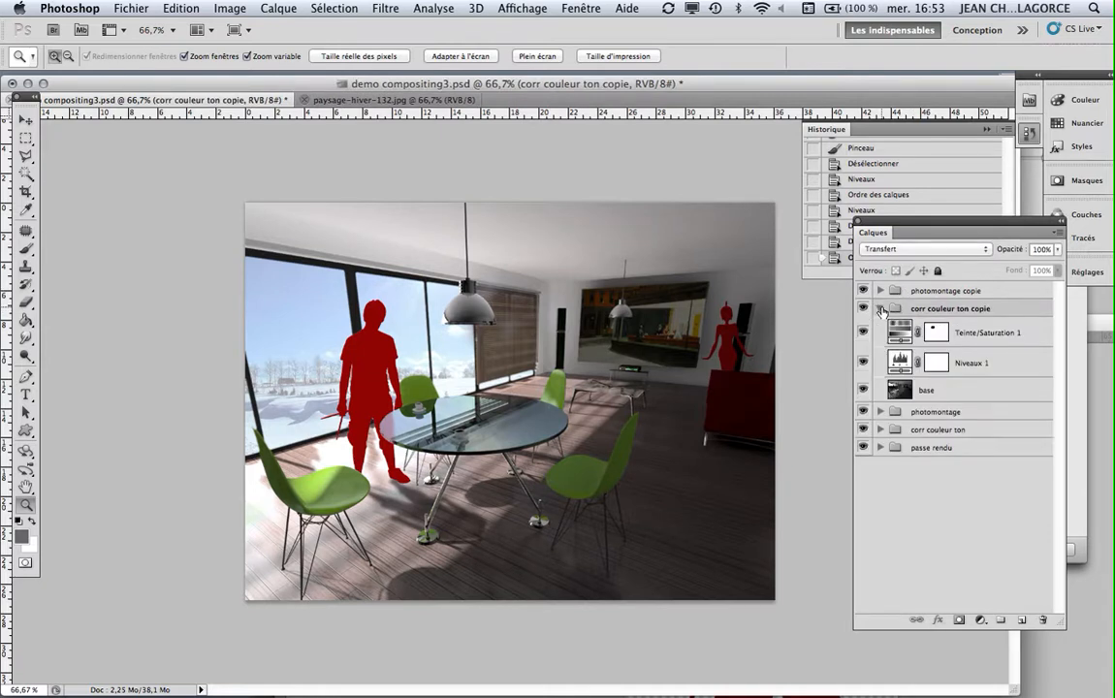
left_click(881, 310)
left_click(881, 310)
left_click(880, 309)
left_click(881, 309)
left_click(881, 309)
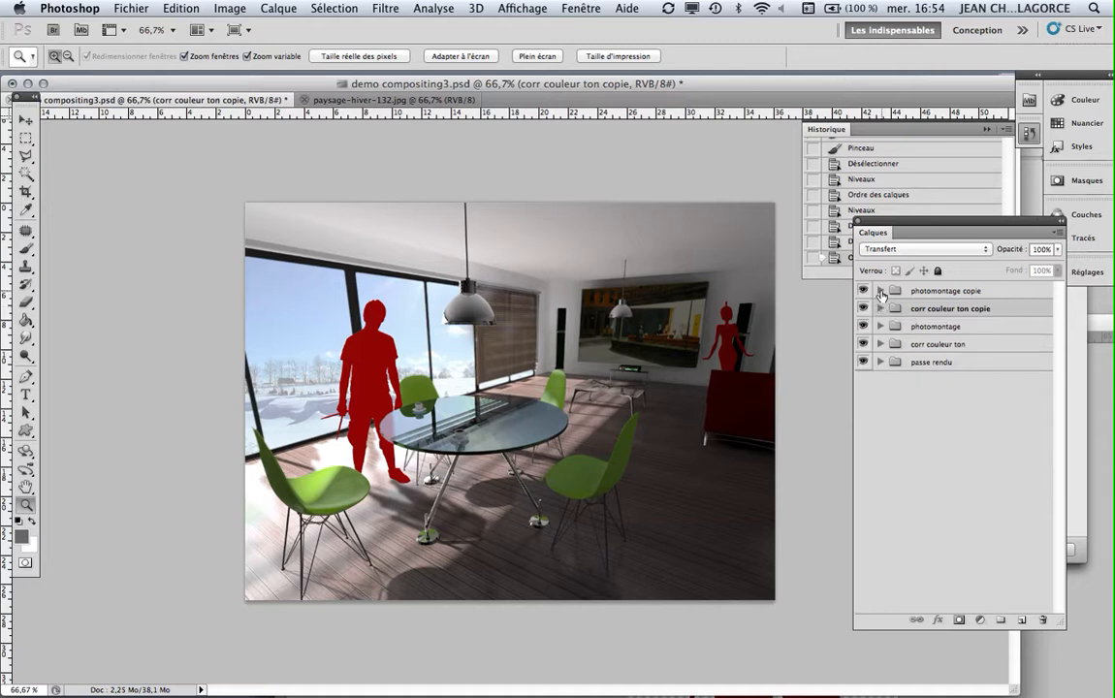
Darken the red man silhouette on Calque 4 copie in the "photomontage copie" group using Levels with a black input of 115.
left_click(881, 291)
left_click(897, 361)
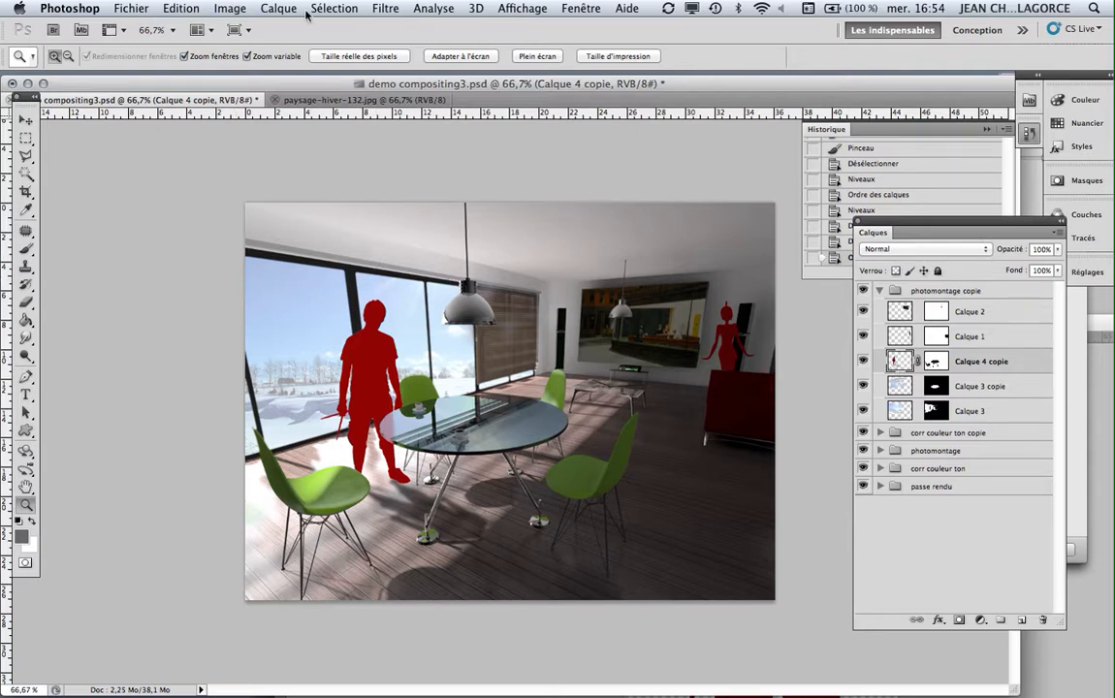
left_click(214, 9)
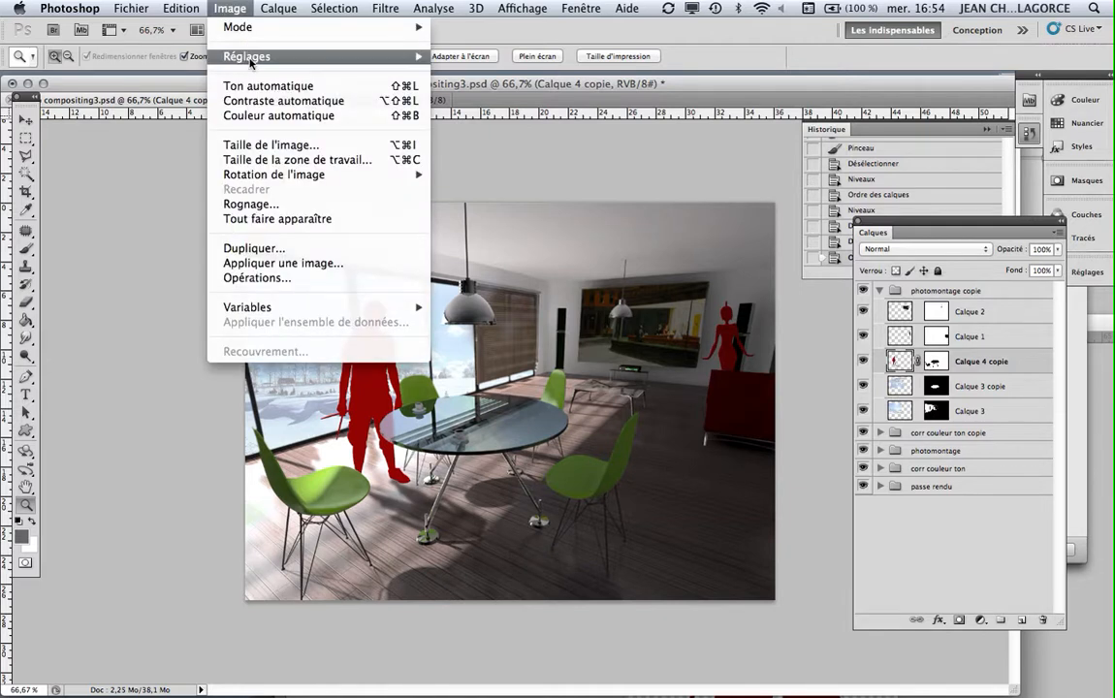
mouse_move(227, 58)
left_click(472, 73)
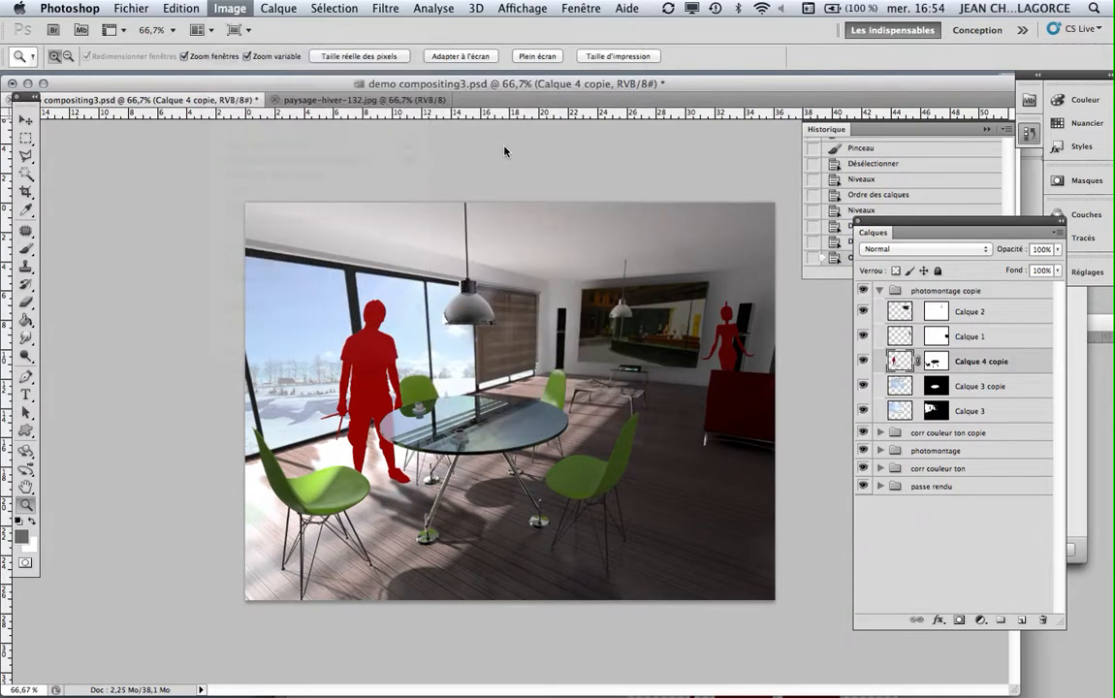
left_click_drag(799, 473, 886, 473)
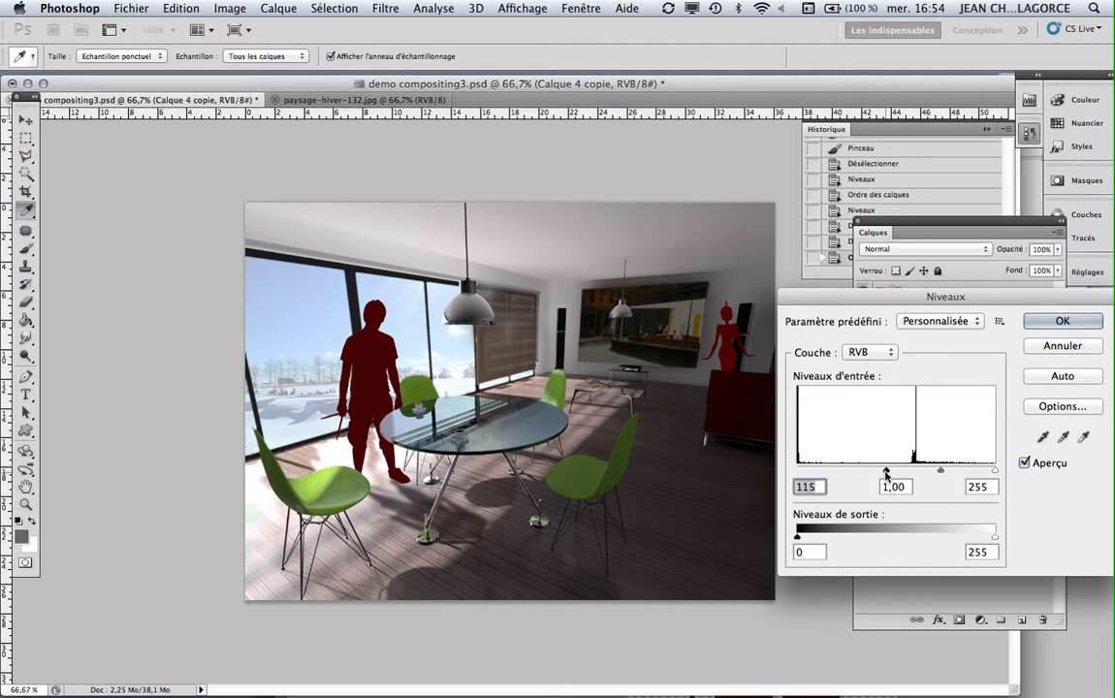
left_click(1055, 324)
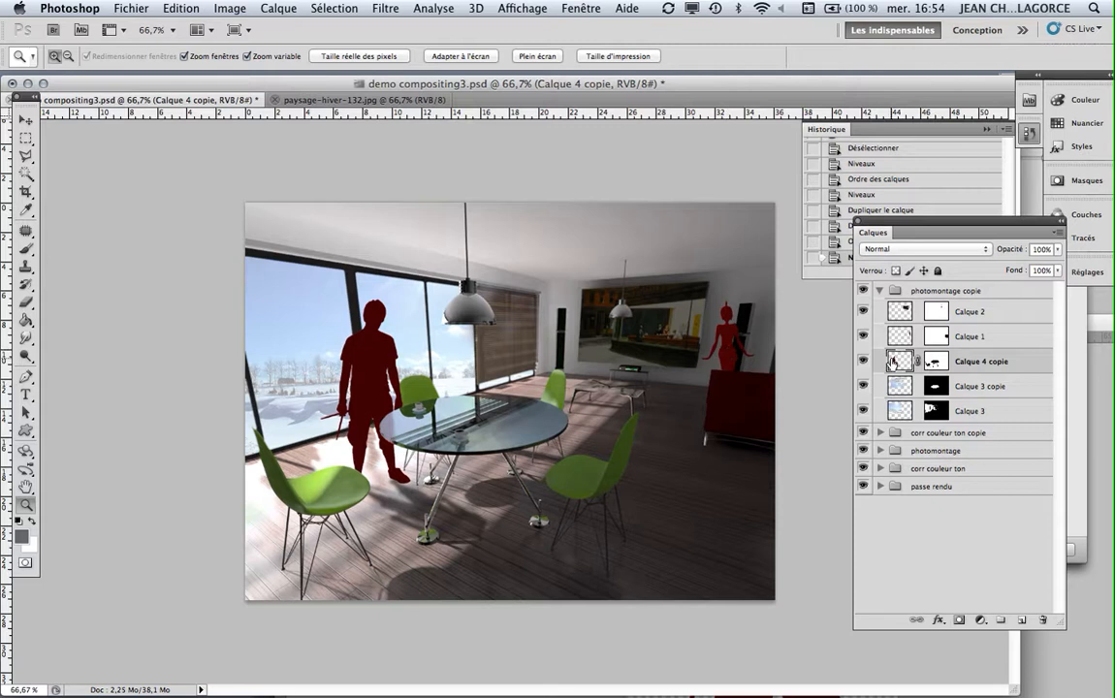
Darken the red woman silhouette on Calque 1 using Levels with a black input of 53.
left_click(902, 337)
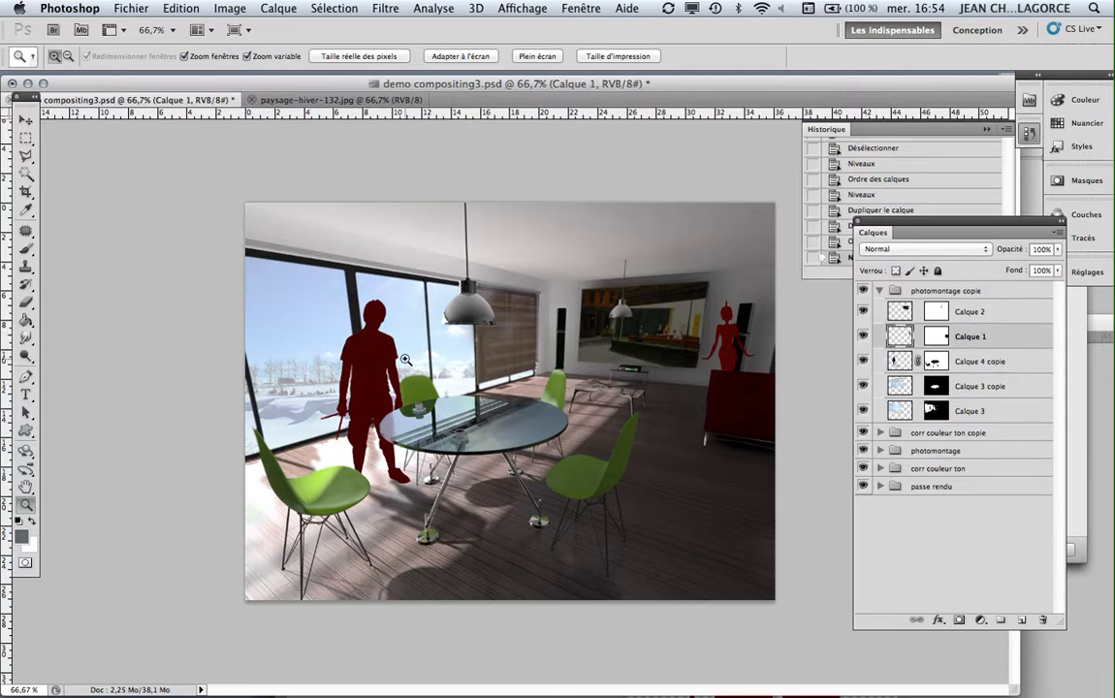
left_click(230, 9)
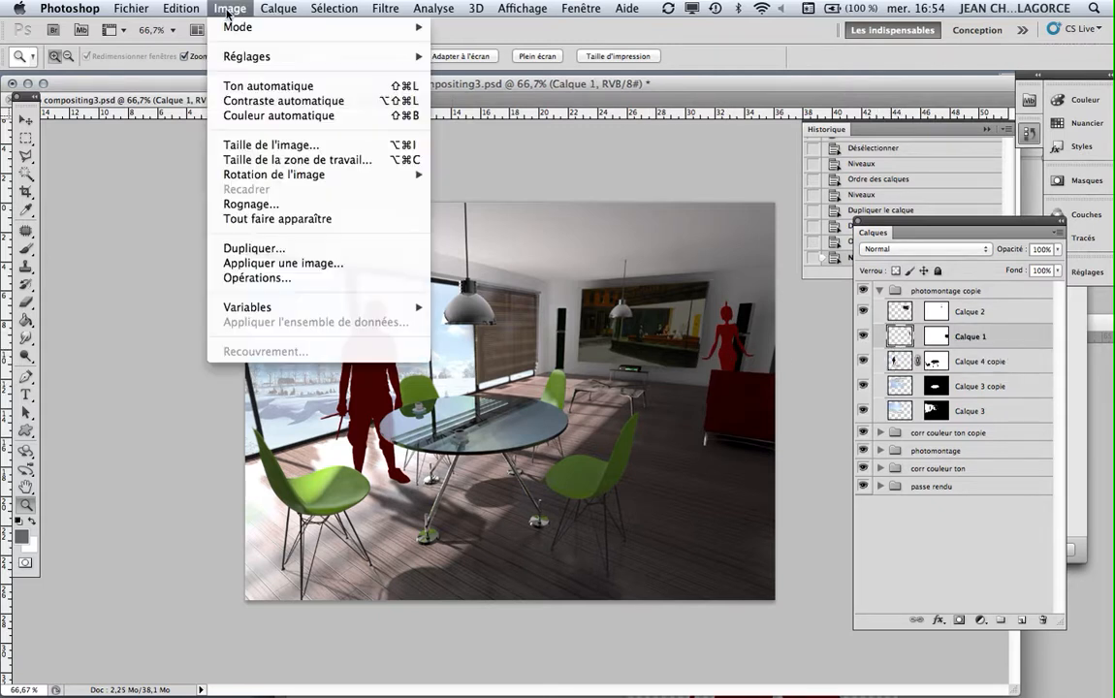
mouse_move(247, 61)
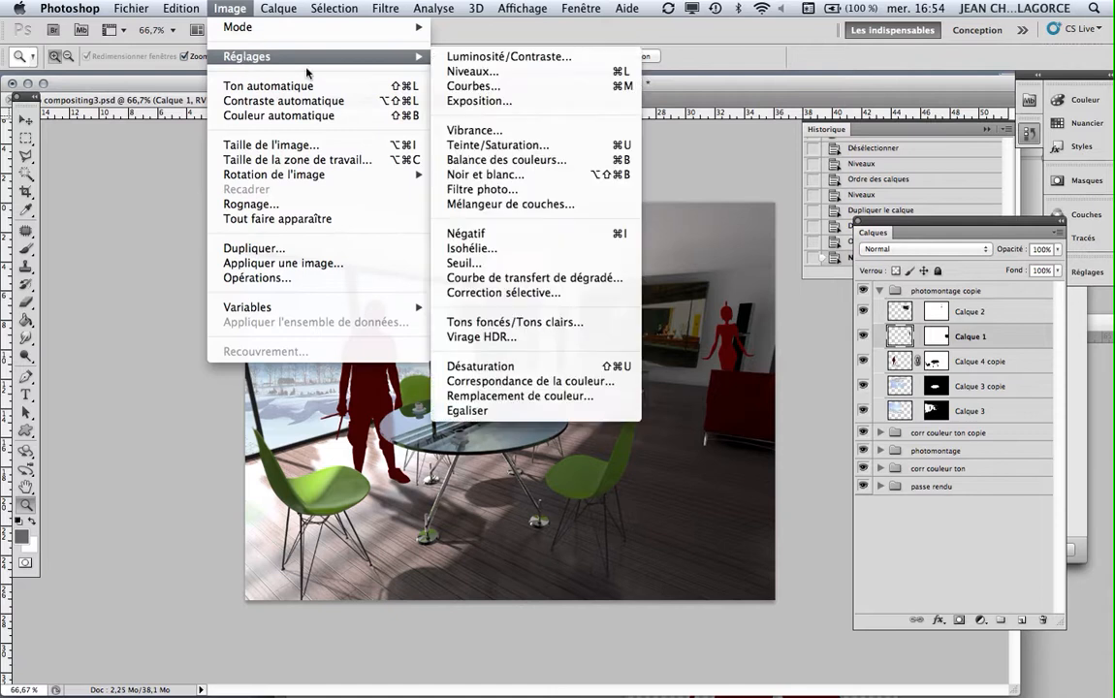
left_click(473, 72)
left_click_drag(800, 472, 840, 472)
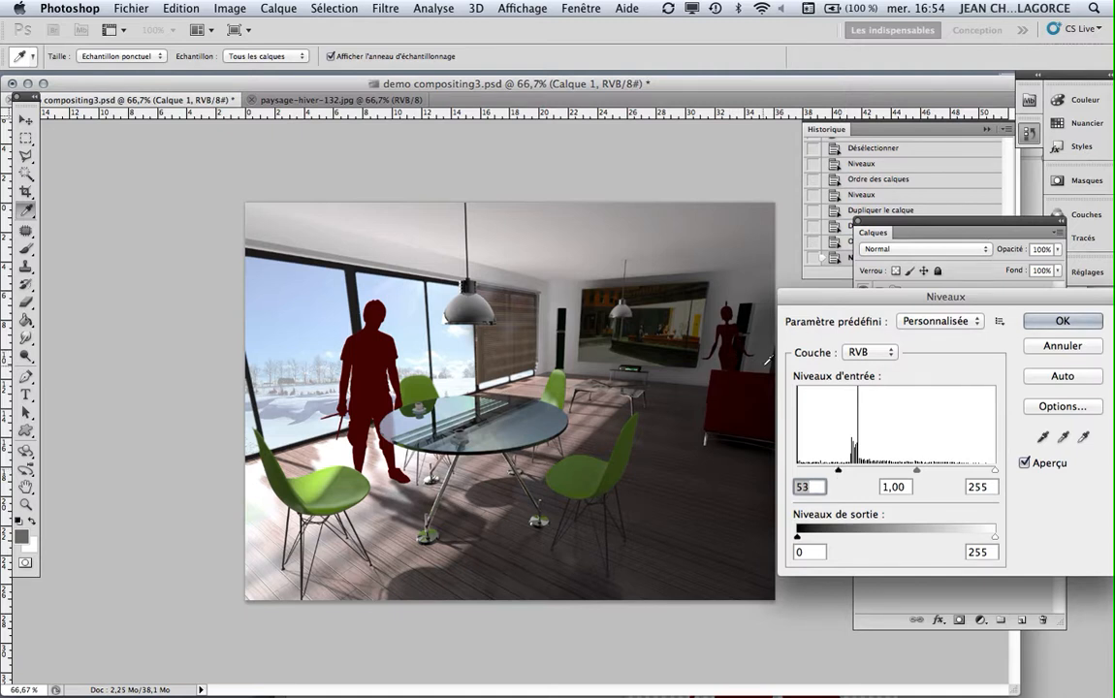
left_click(1074, 323)
key("z")
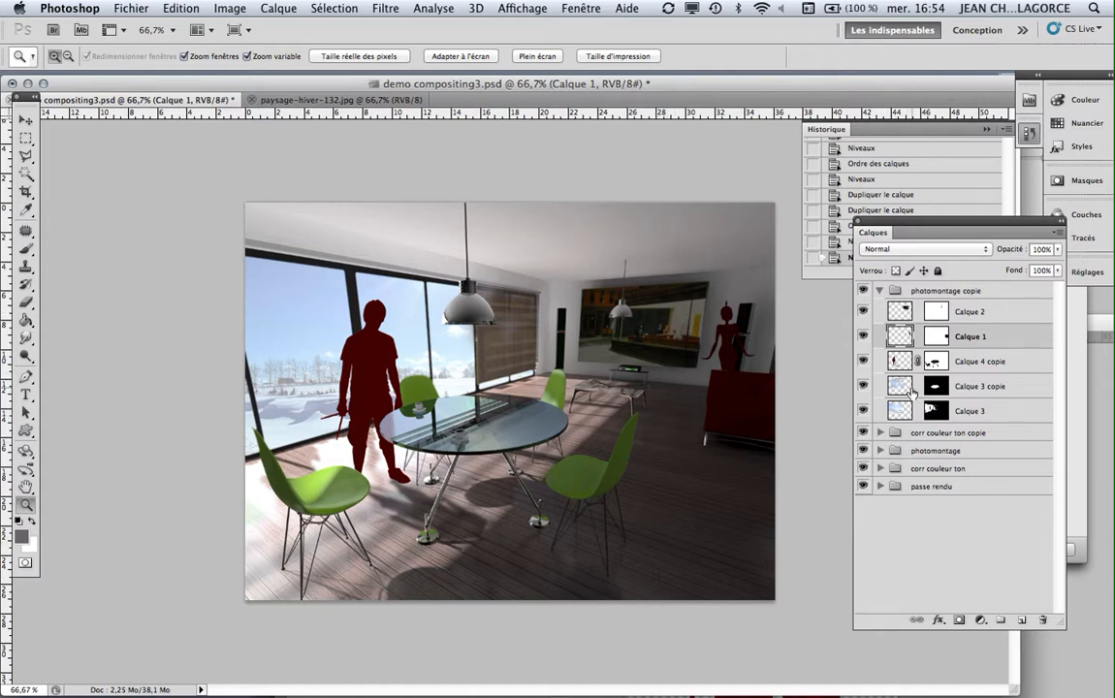
Apply a Levels adjustment to the wall painting on Calque 2.
left_click(904, 311)
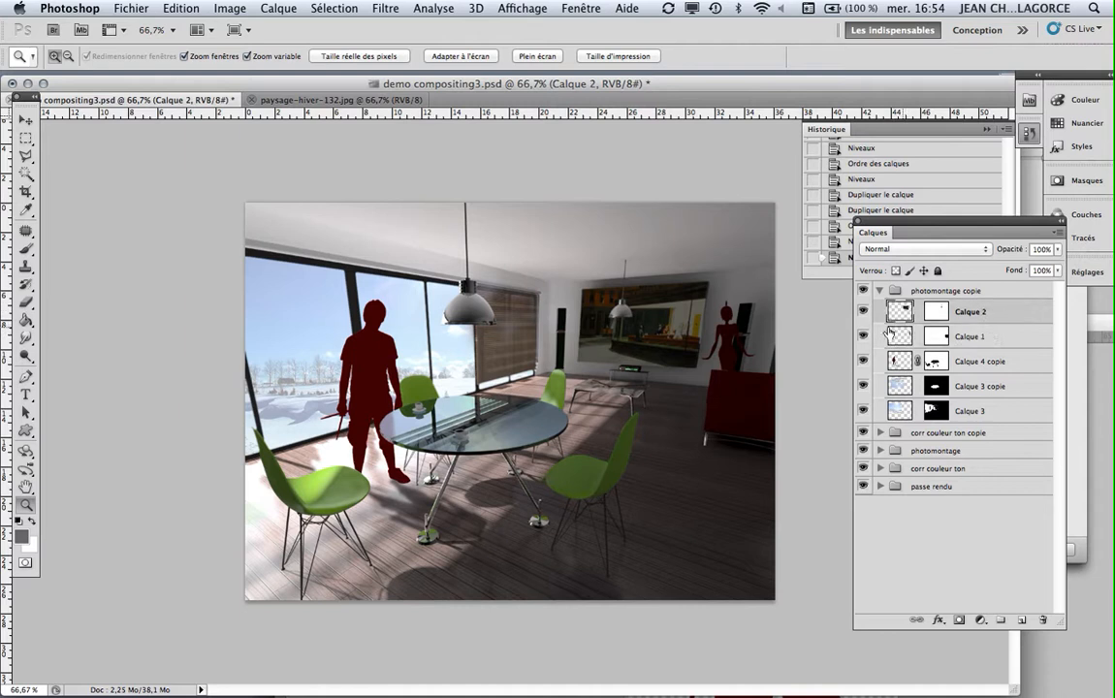
left_click(231, 10)
mouse_move(386, 57)
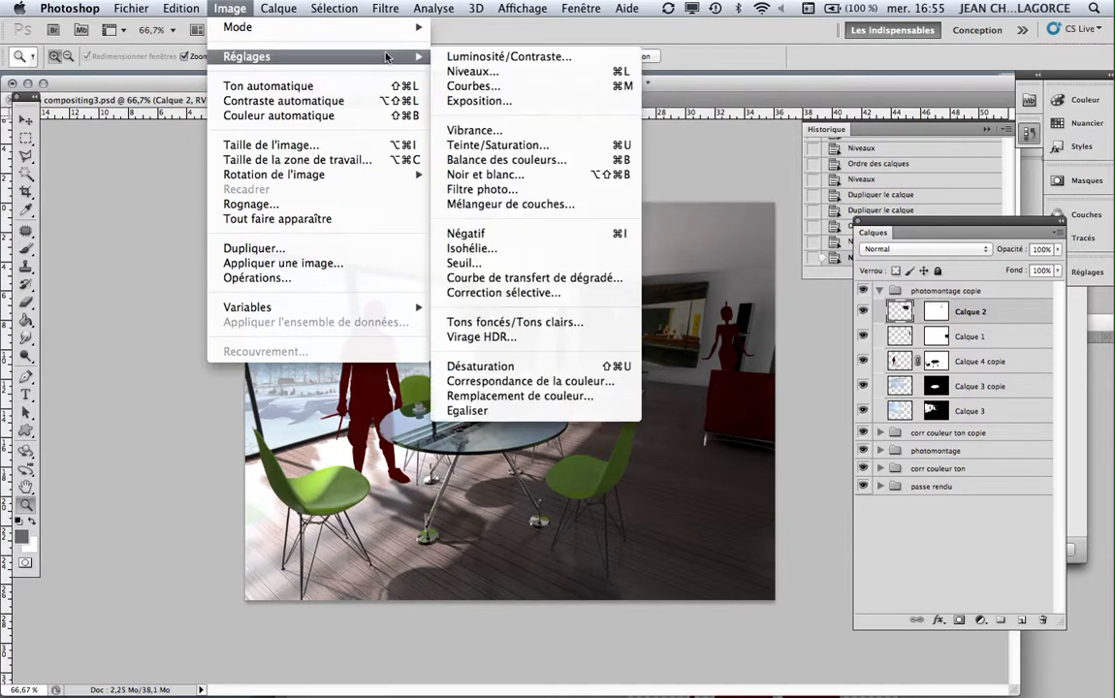
left_click(473, 71)
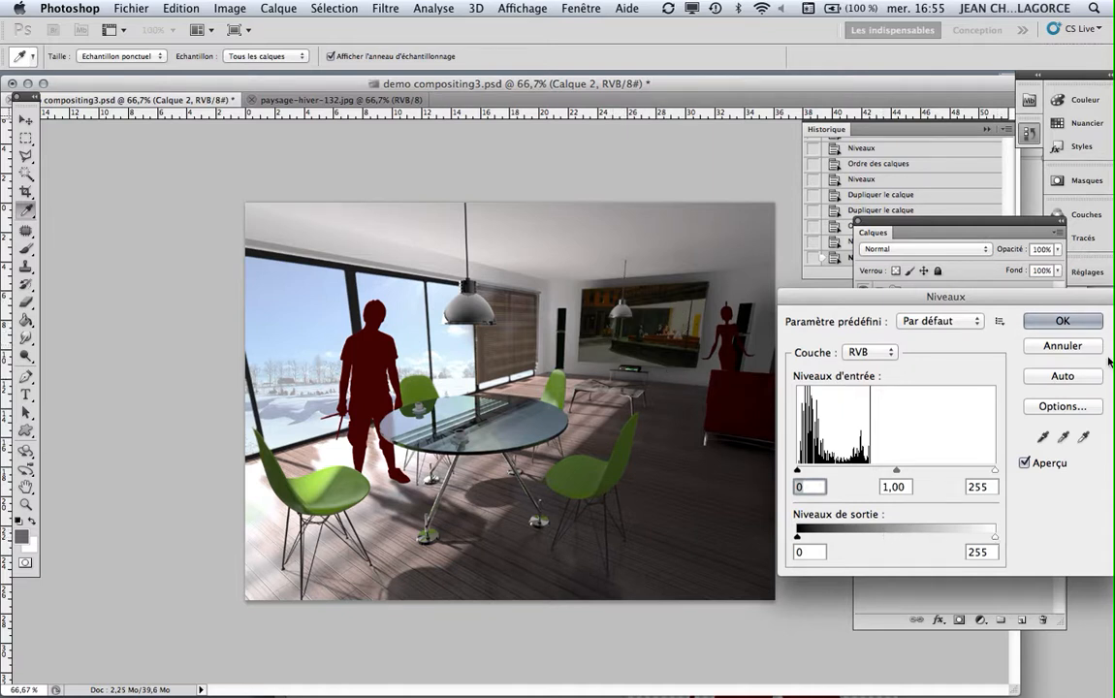
key("z")
left_click(1062, 320)
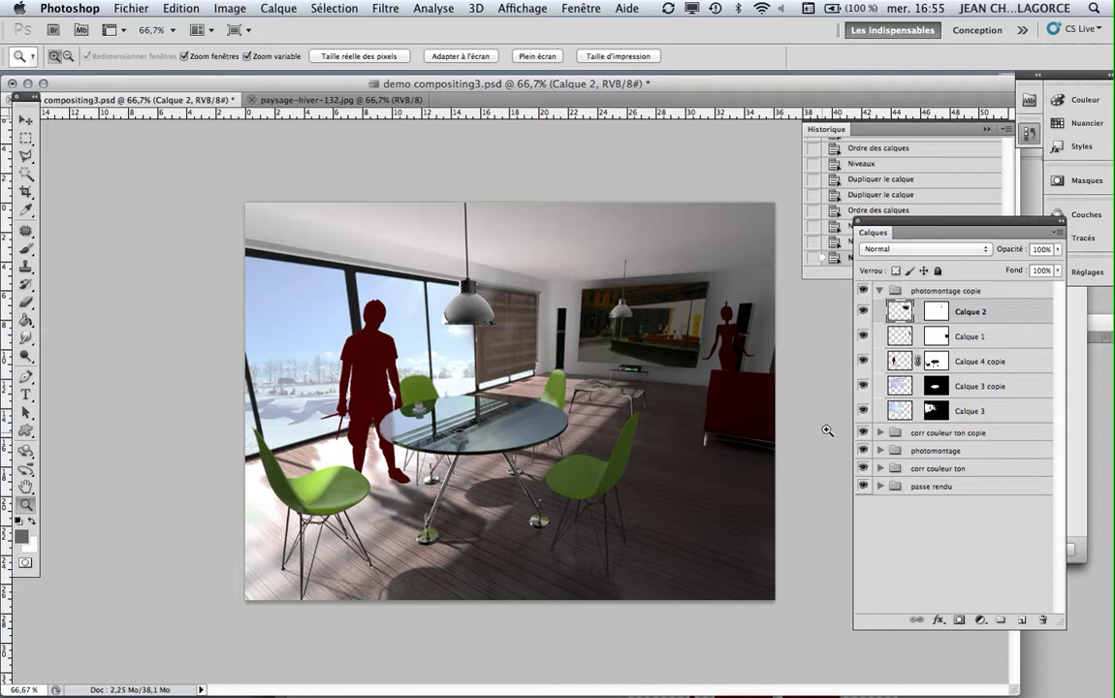
Apply a light Gaussian blur to the winter landscape on Calque 3 and collapse the "photomontage copie" group.
left_click(912, 397)
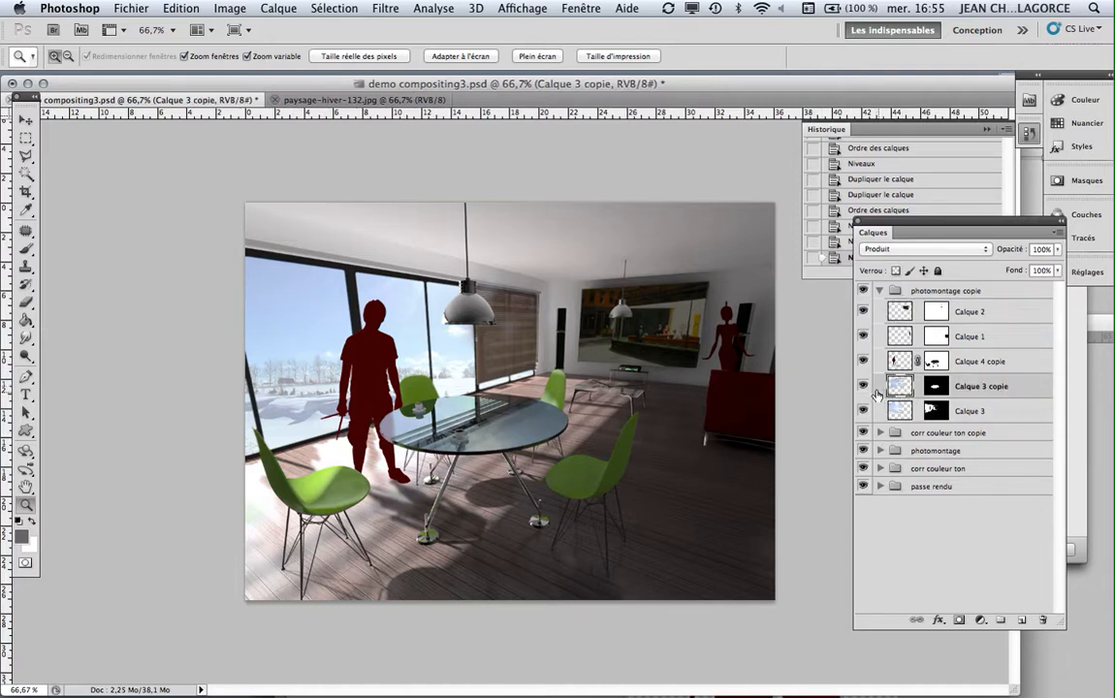
left_click(905, 412)
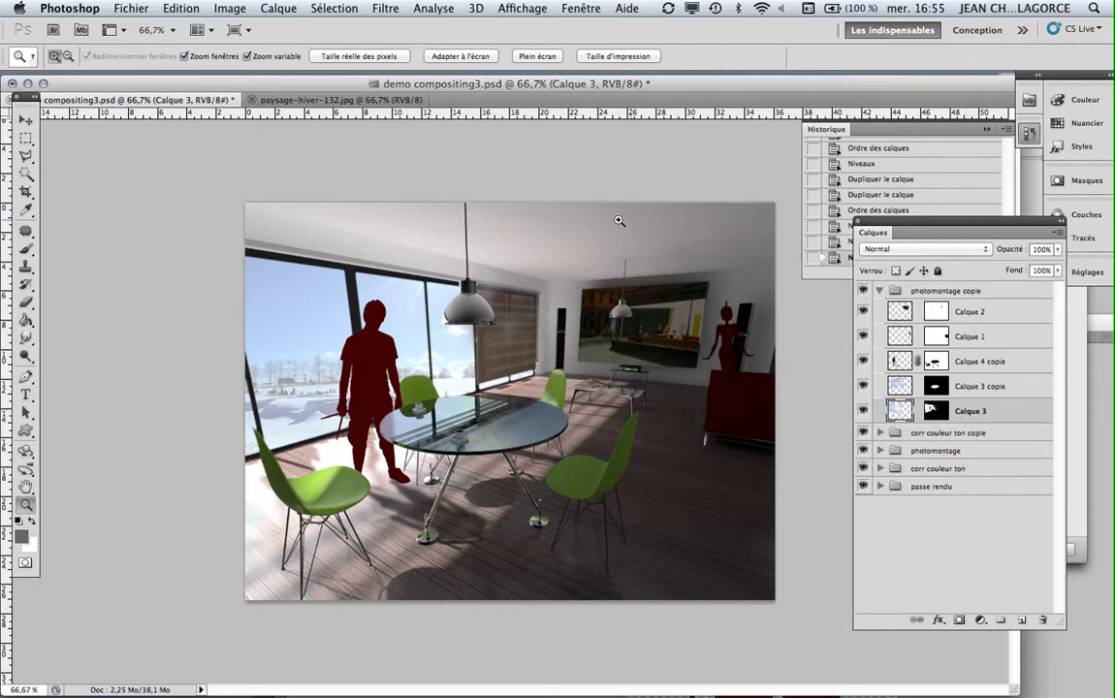
left_click(386, 9)
mouse_move(414, 177)
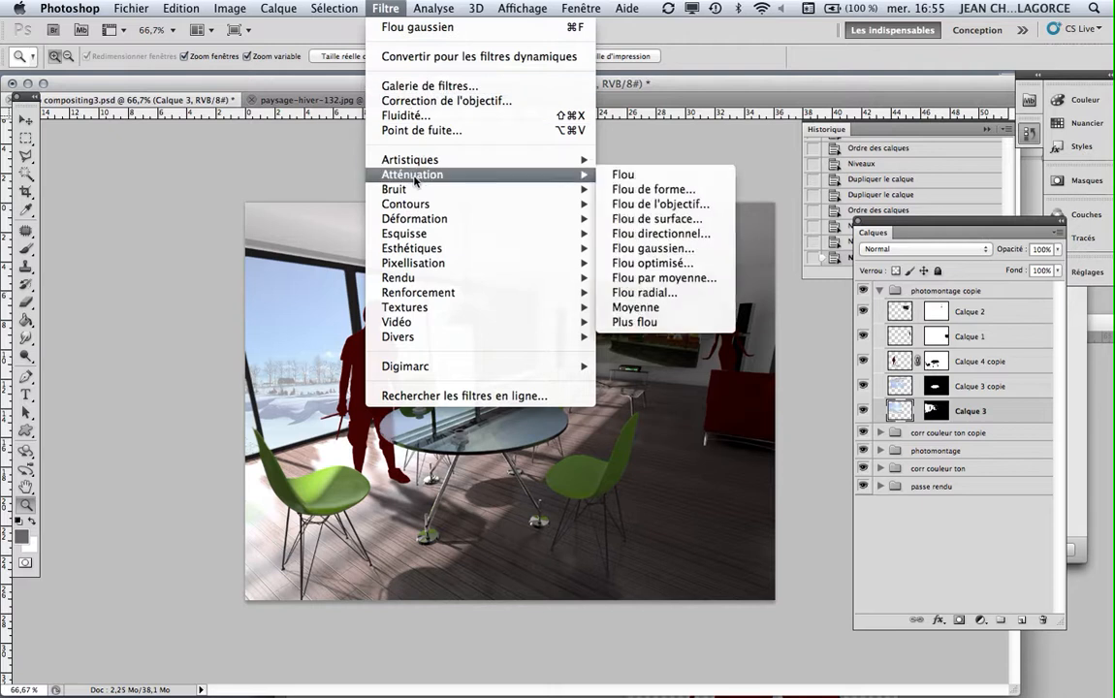
left_click(648, 248)
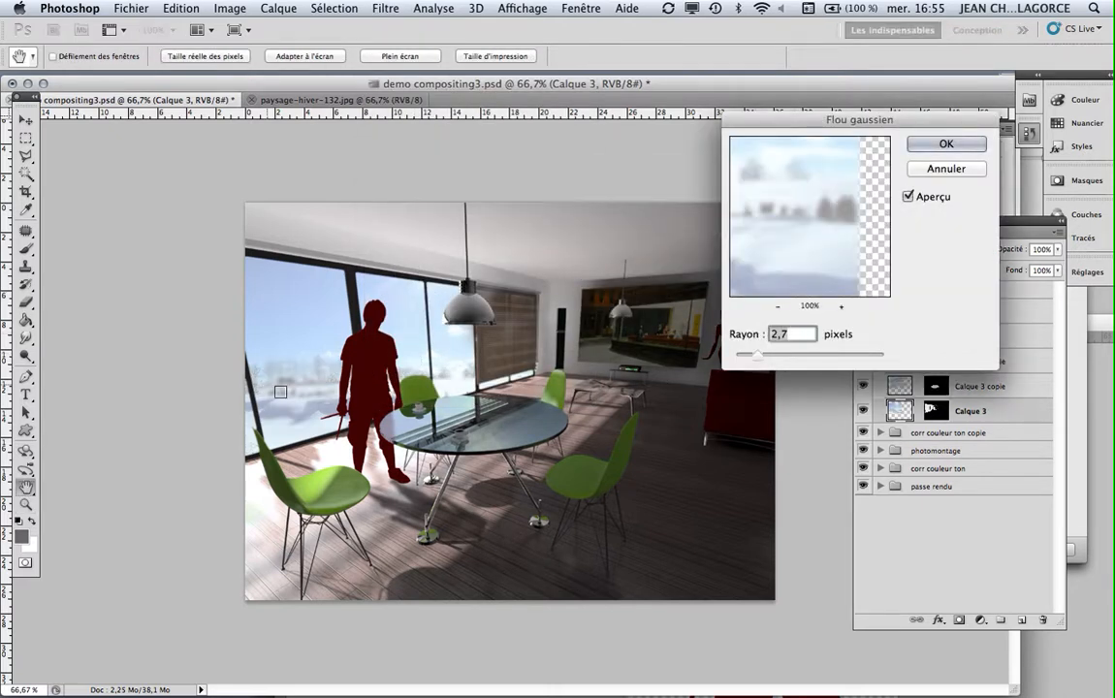
left_click_drag(757, 357, 750, 357)
left_click(941, 144)
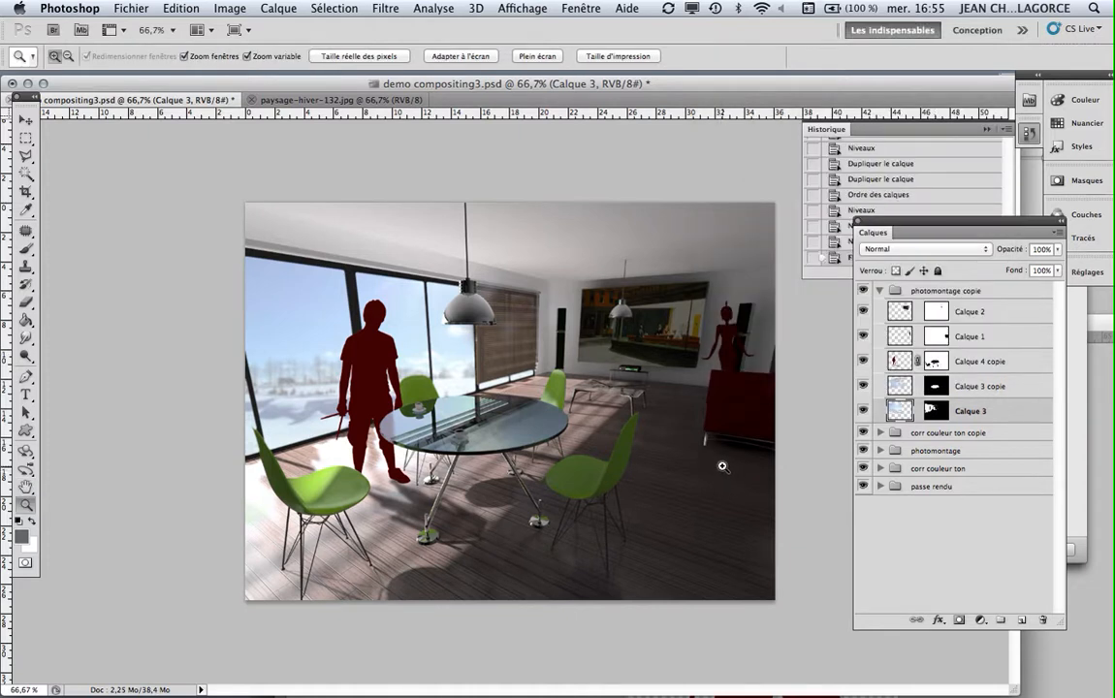
left_click(880, 290)
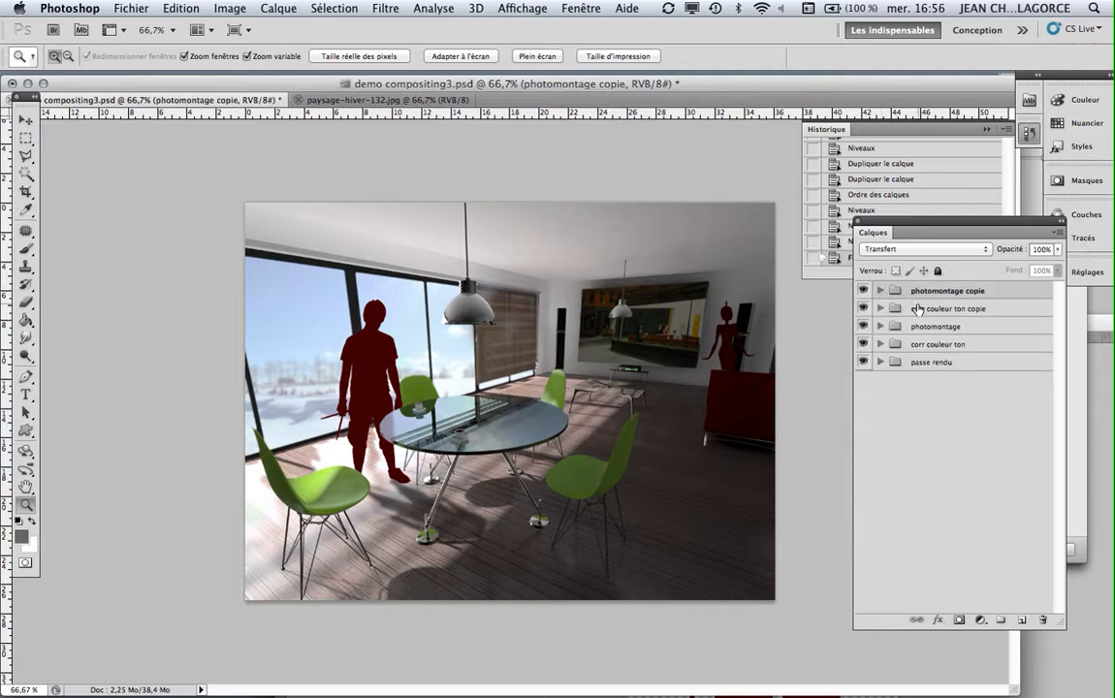
Merge the "corr couleur ton copie" group into a single layer.
left_click(917, 310)
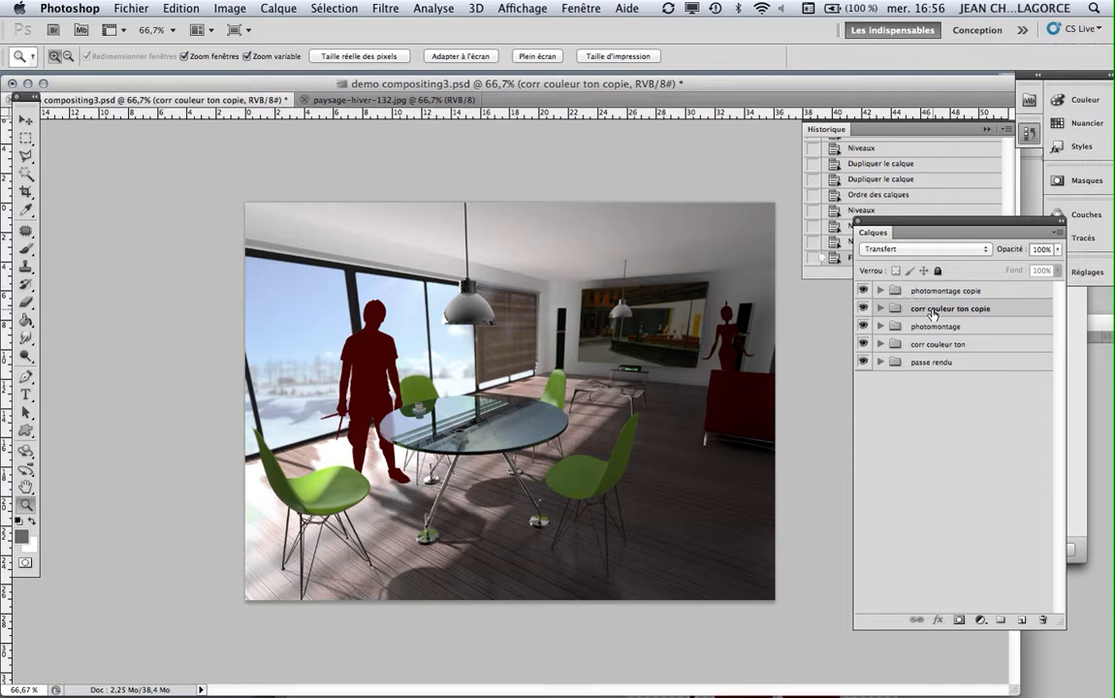
left_click(1058, 233)
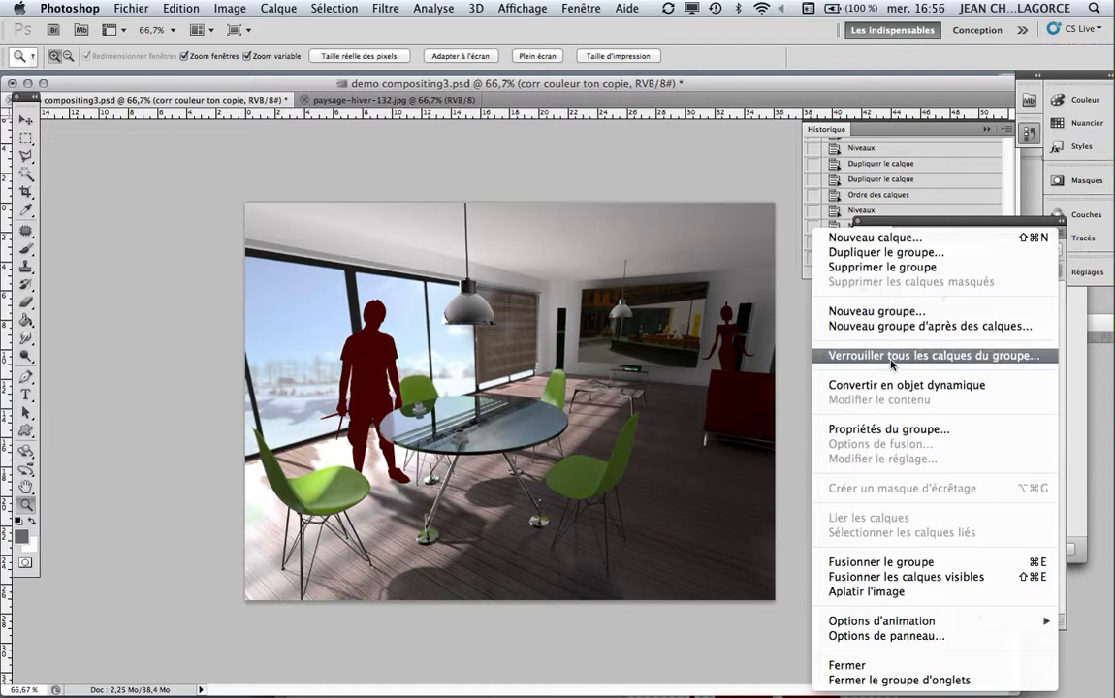
left_click(879, 562)
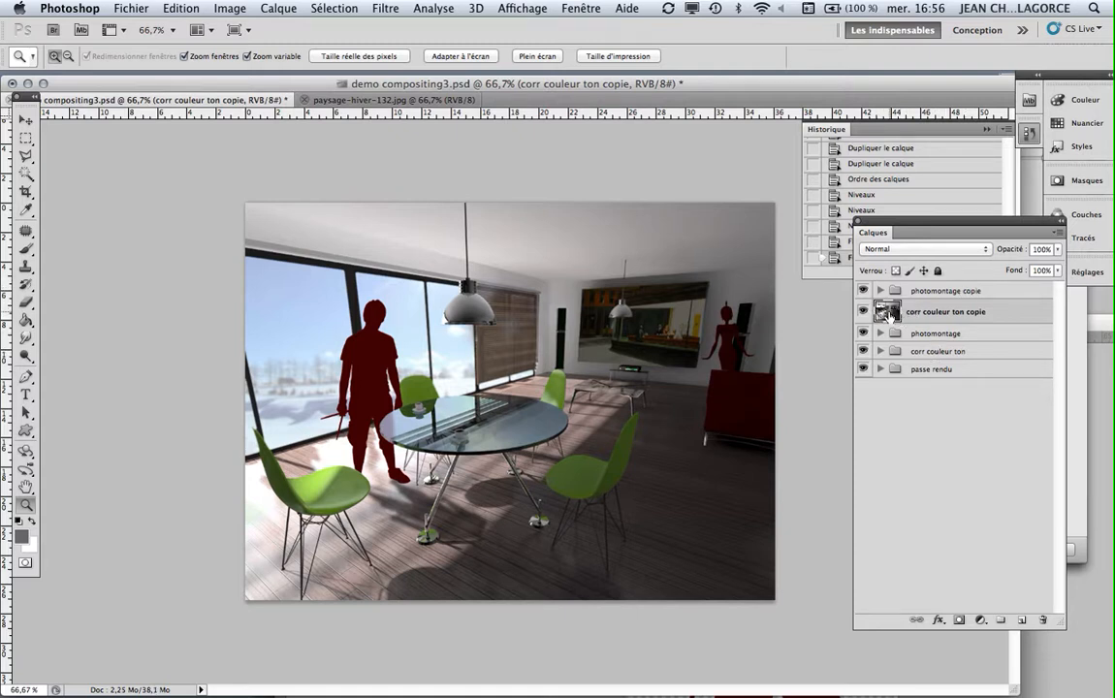
Try merging the "photomontage copie" group into a single layer and undo the merge.
left_click(908, 292)
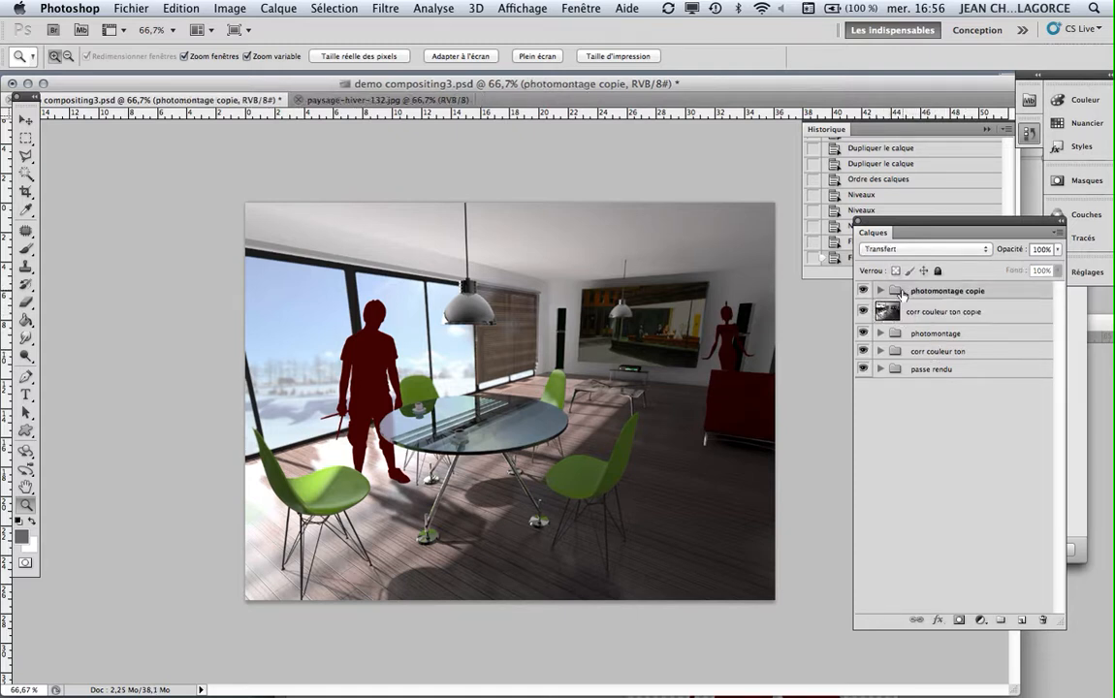
left_click(1061, 236)
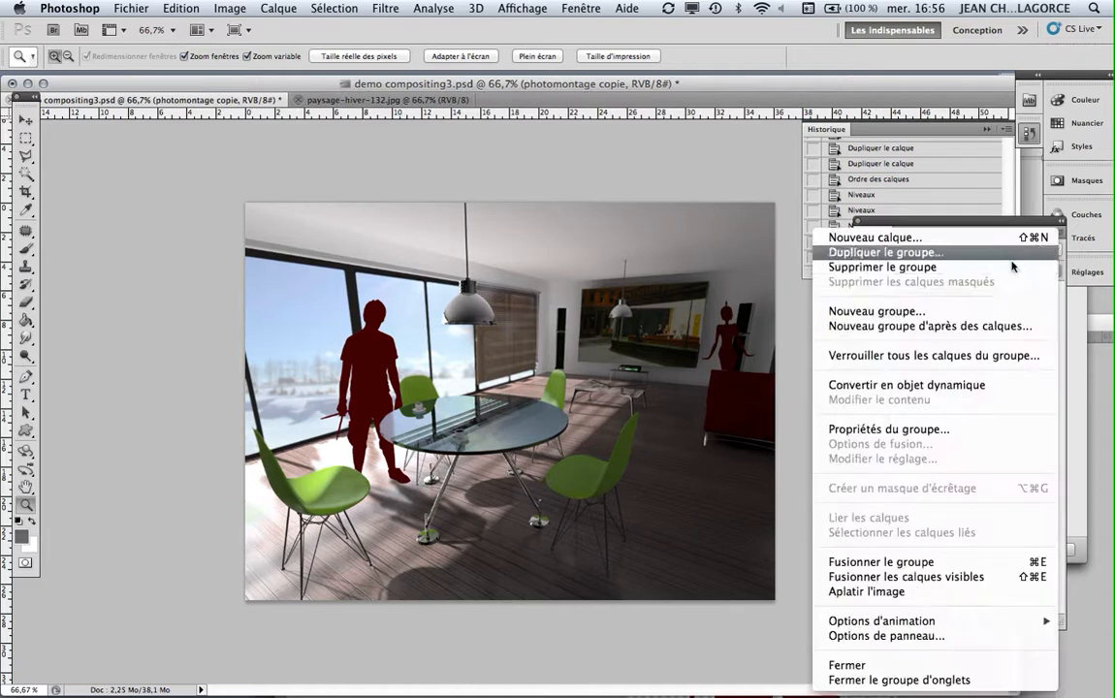
left_click(868, 562)
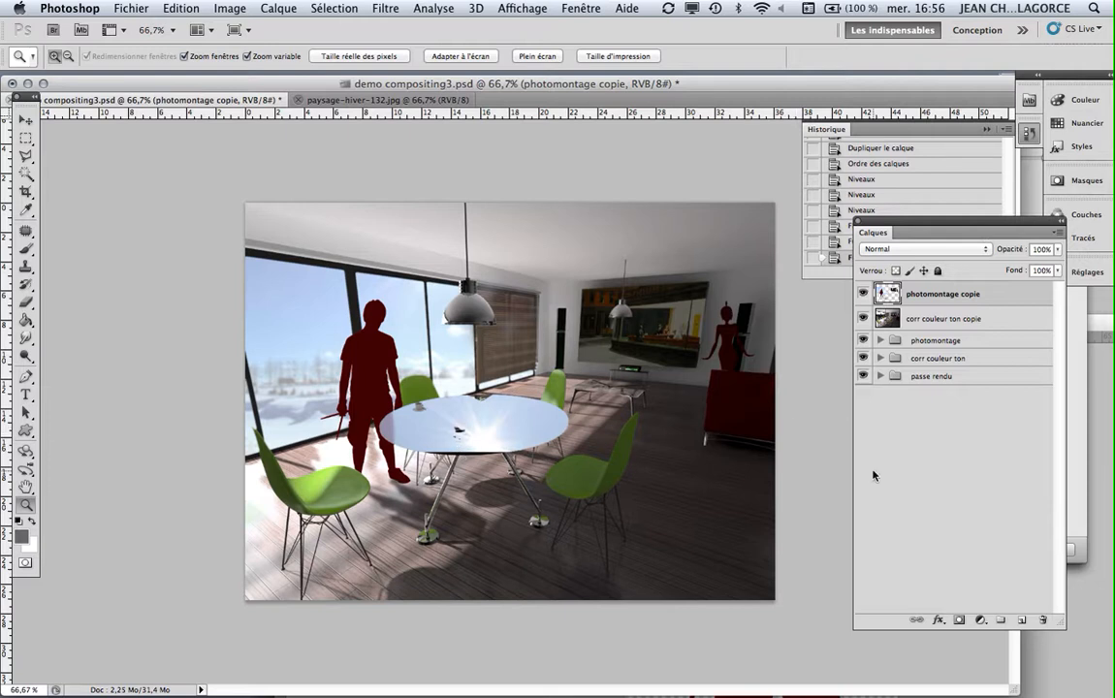
left_click(184, 9)
left_click(175, 29)
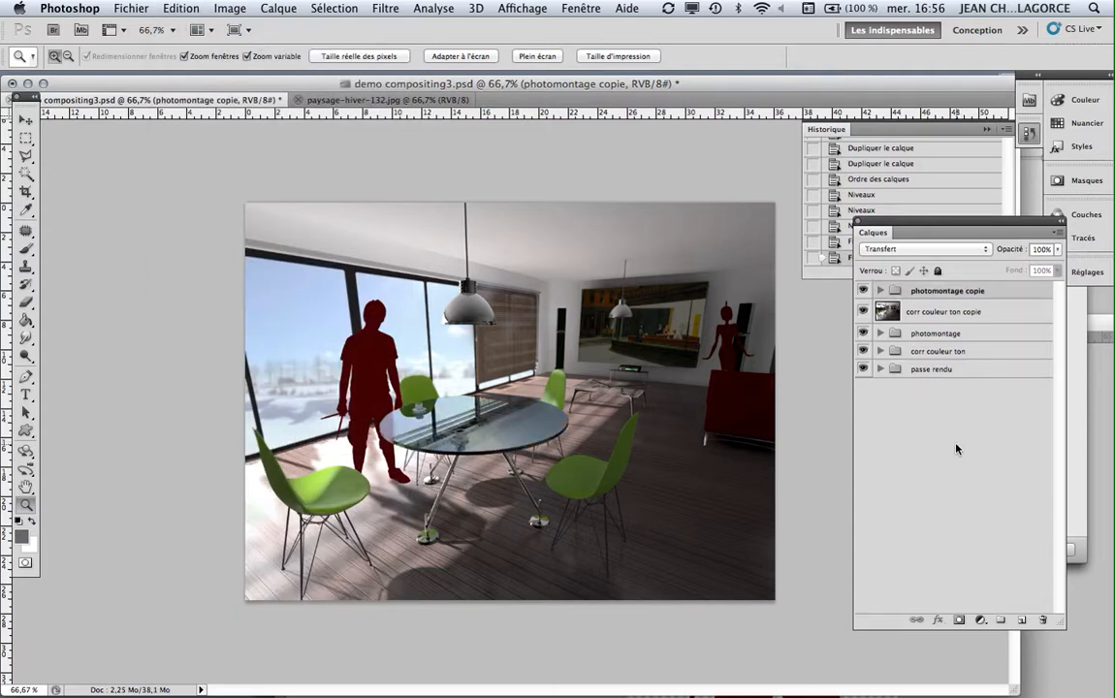
Move all five layers, from Calque 2 to Calque 3, out of the "photomontage copie" group and place them above it.
left_click(880, 291)
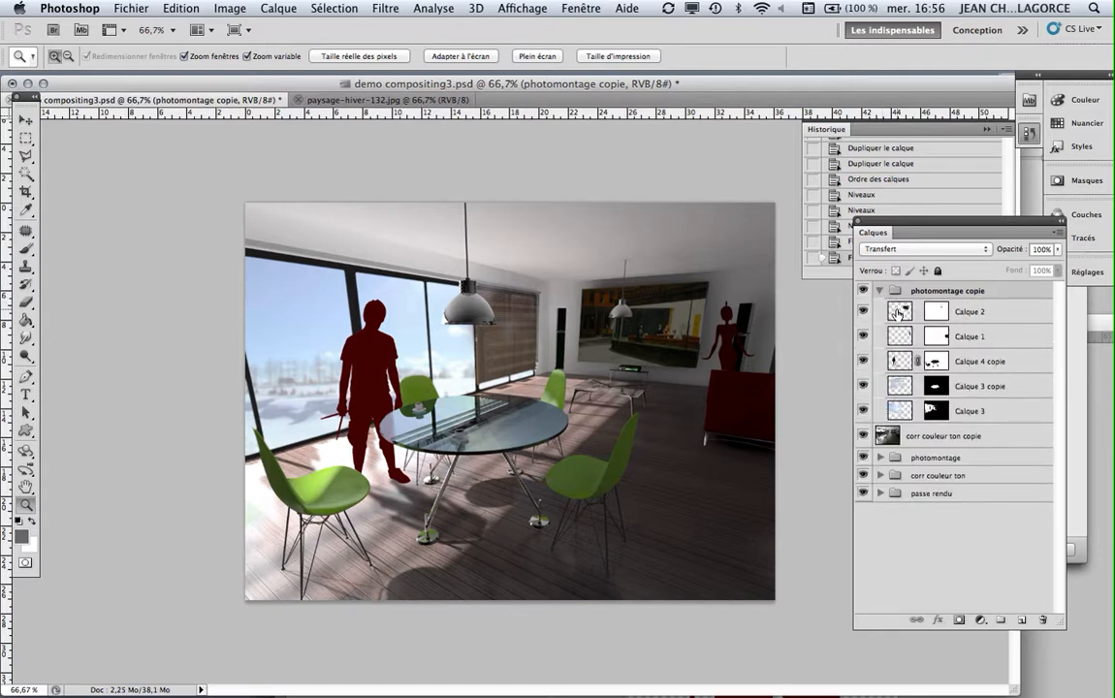
left_click(901, 311)
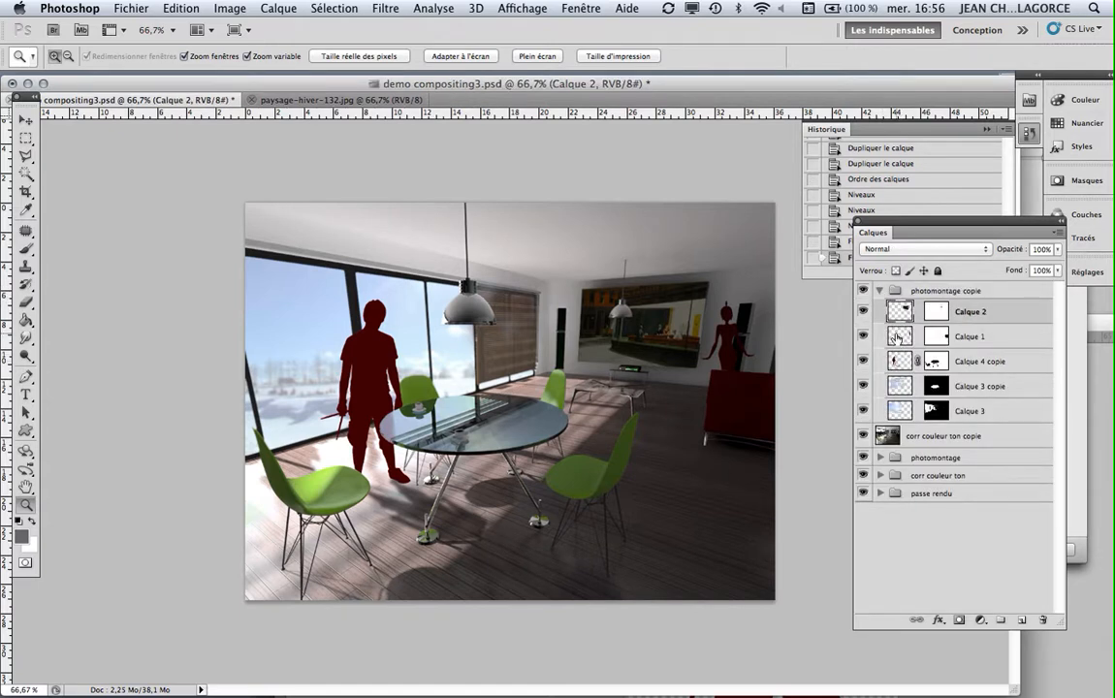
left_click(897, 336, "shift")
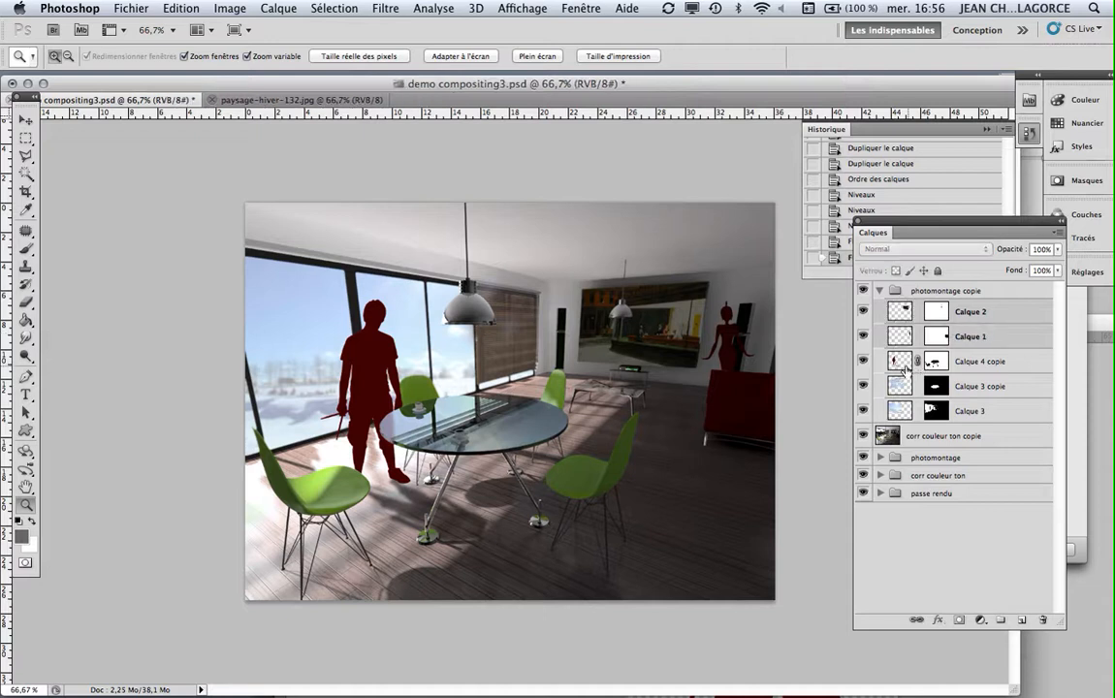
left_click(900, 361, "shift")
left_click(899, 386, "shift")
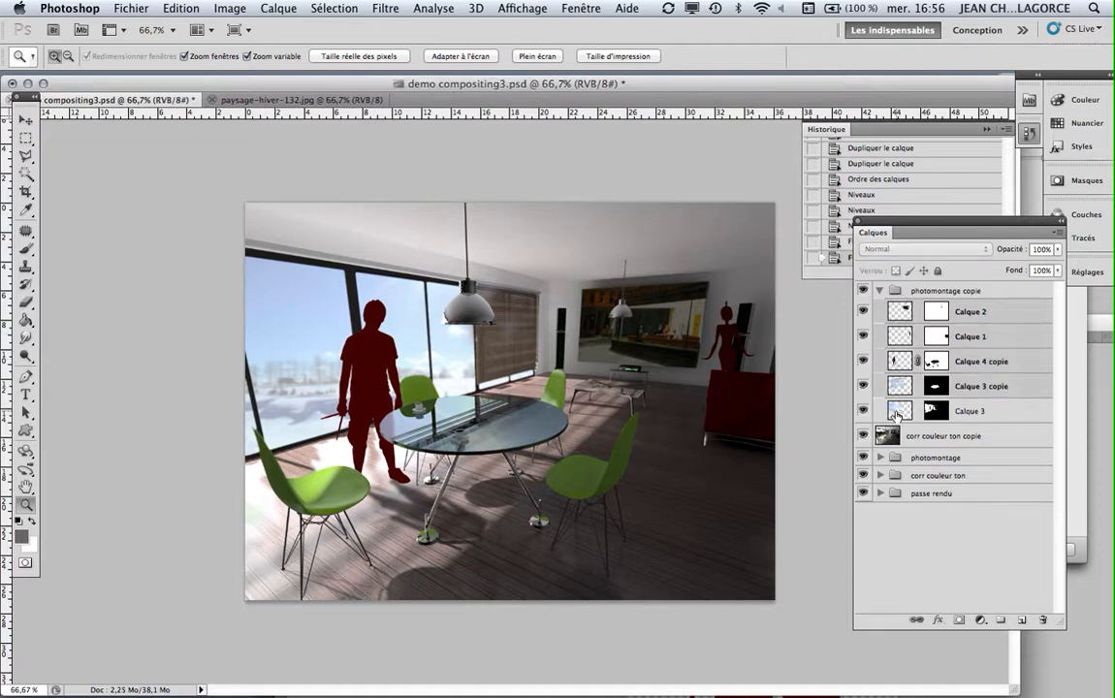
left_click(899, 411, "shift")
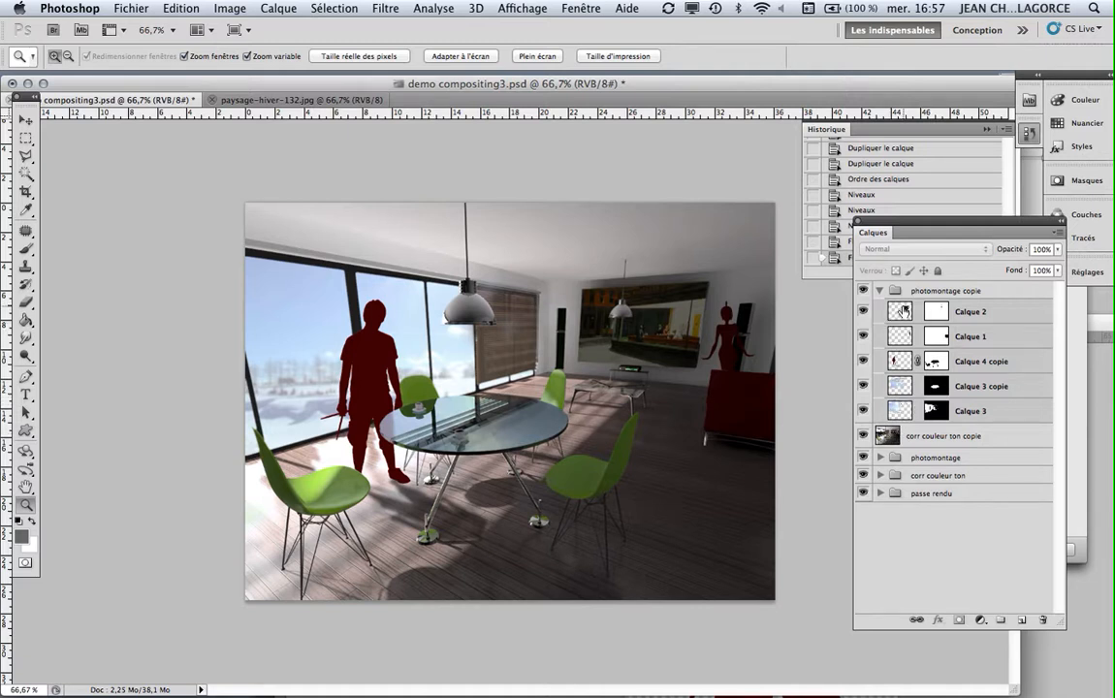
left_click_drag(899, 311, 892, 283)
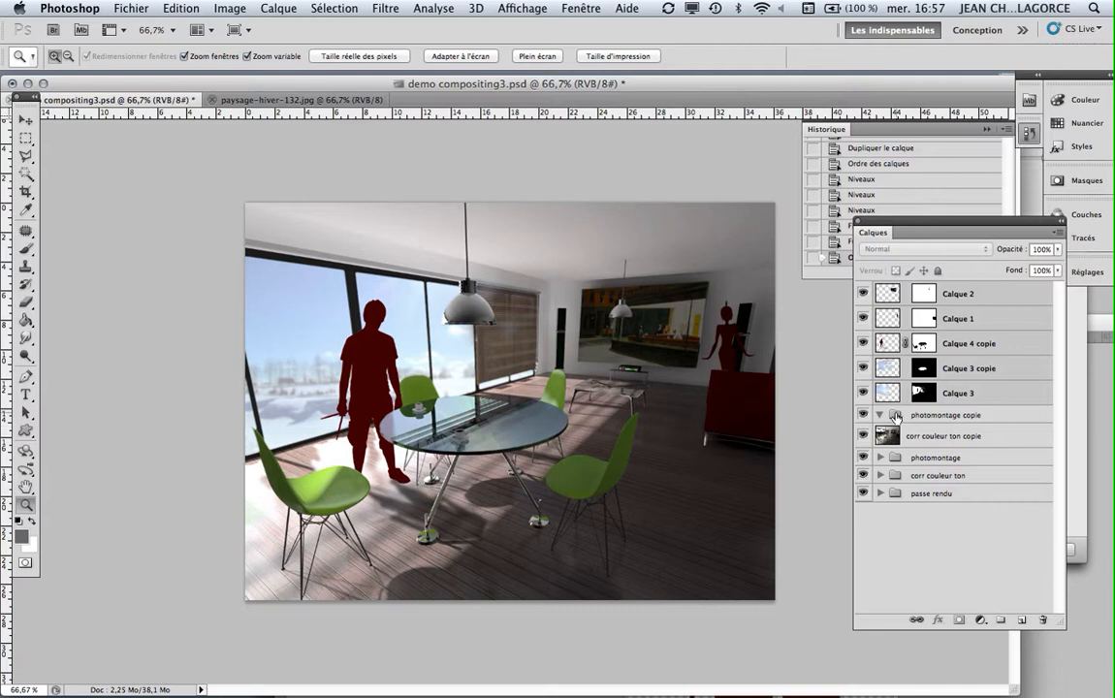
Delete the emptied "photomontage copie" group.
left_click(895, 417)
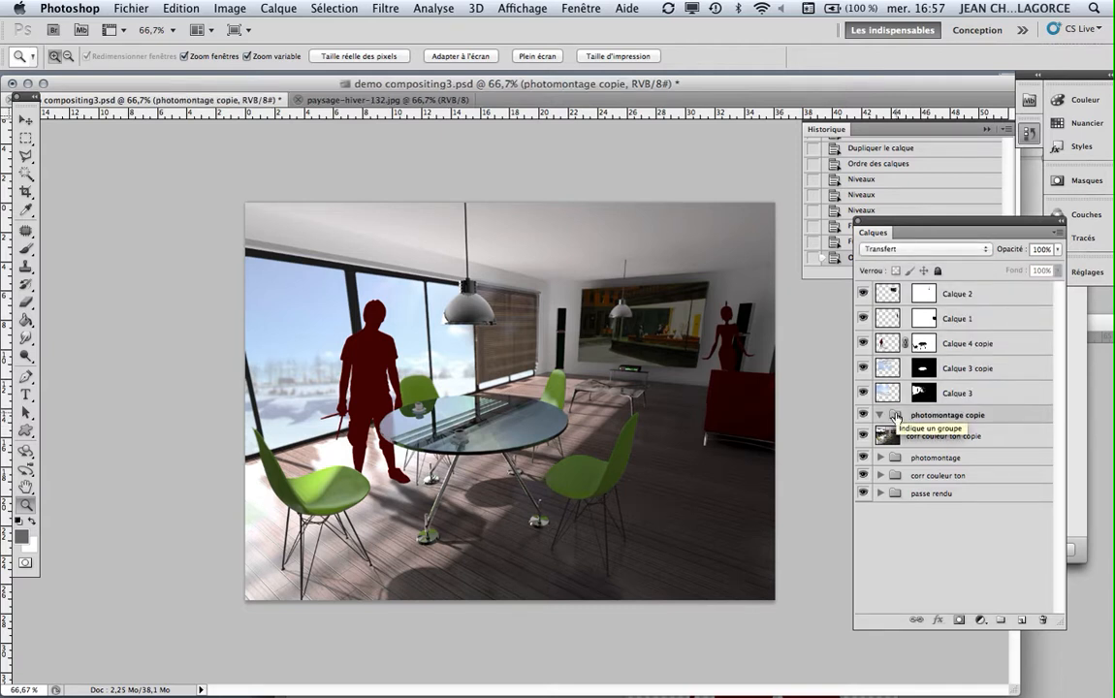
right_click(896, 416)
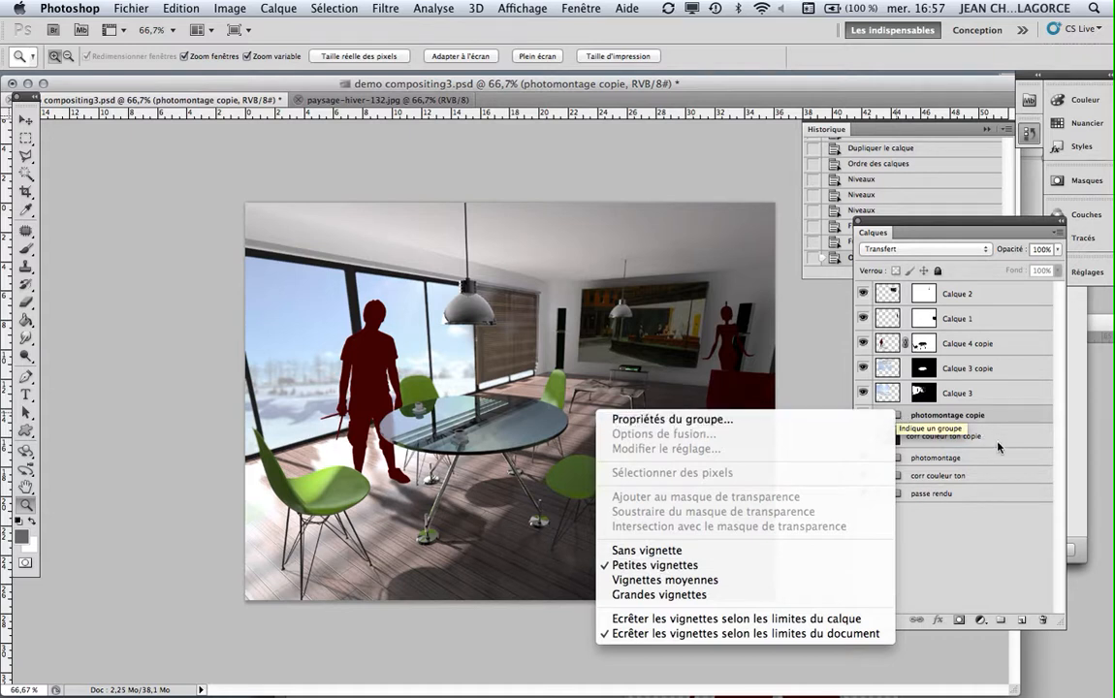
left_click(1046, 621)
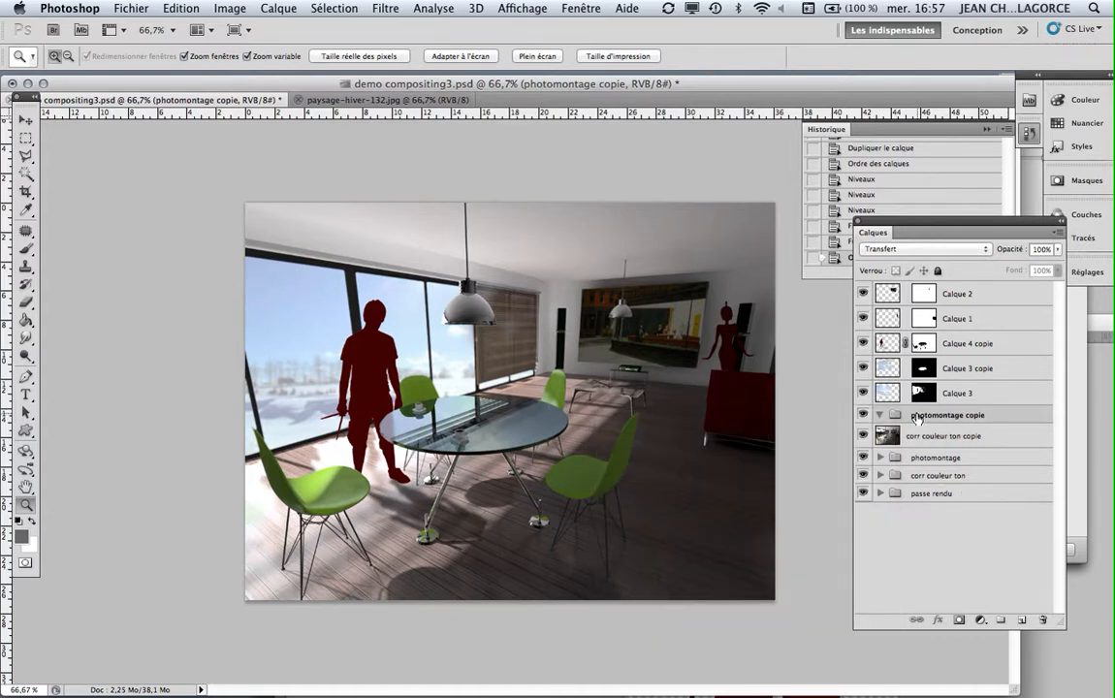
left_click(1044, 621)
left_click(564, 252)
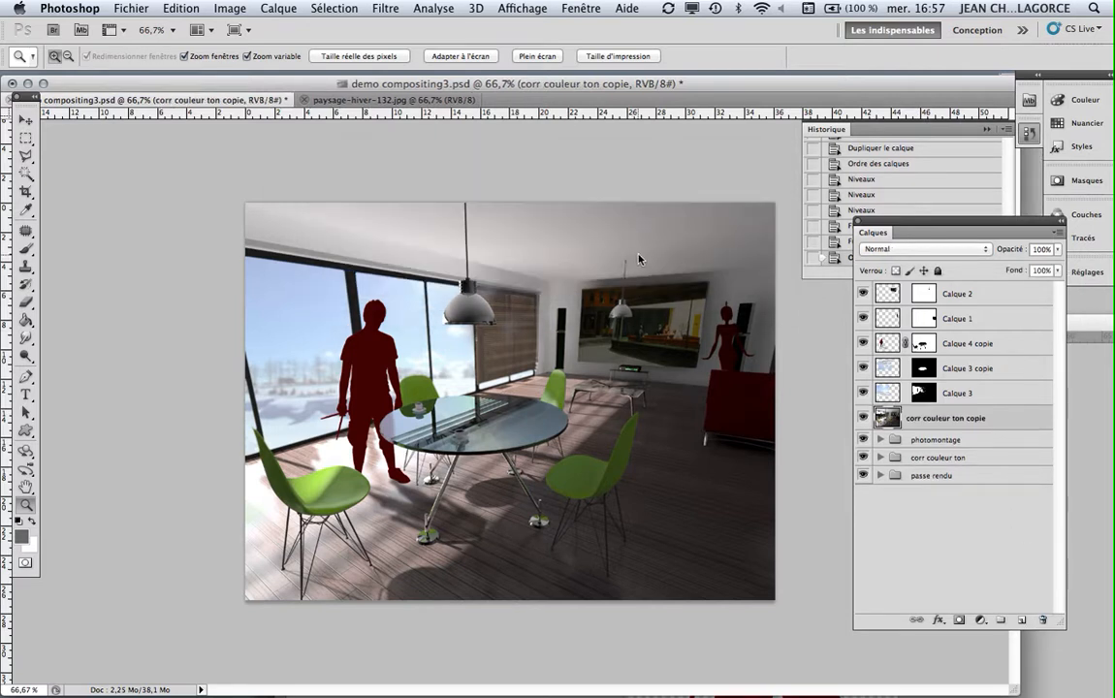
Merge the layers from Calque 2 down to "corr couleur ton copie" into one layer and deselect it.
left_click(886, 344)
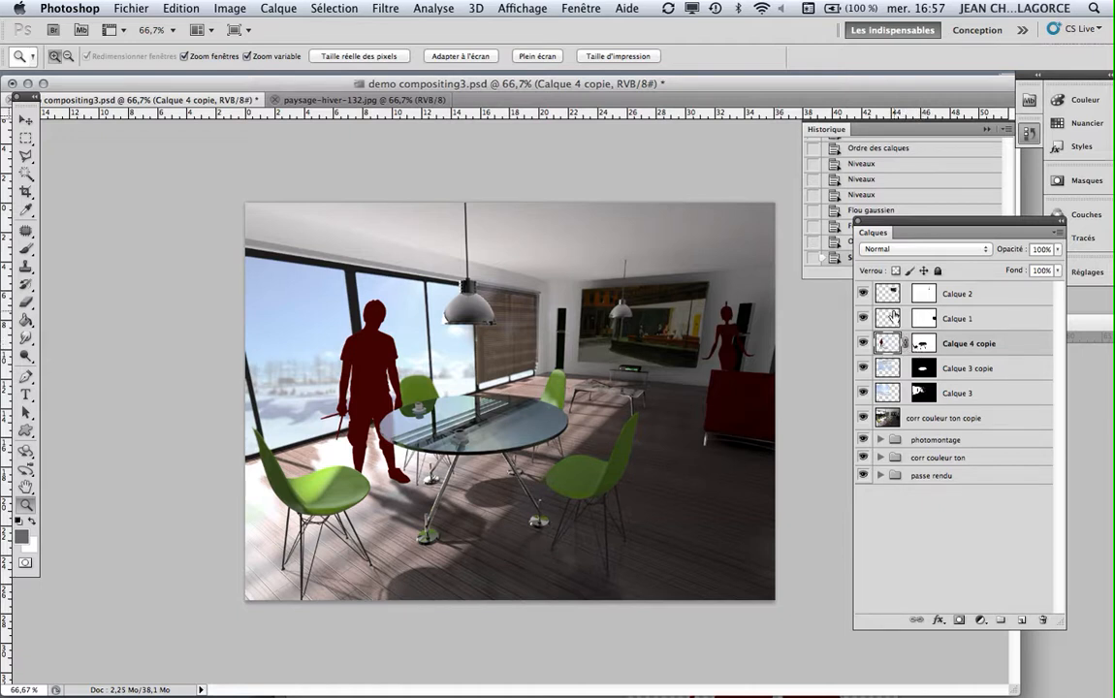
key("alt+bracketright")
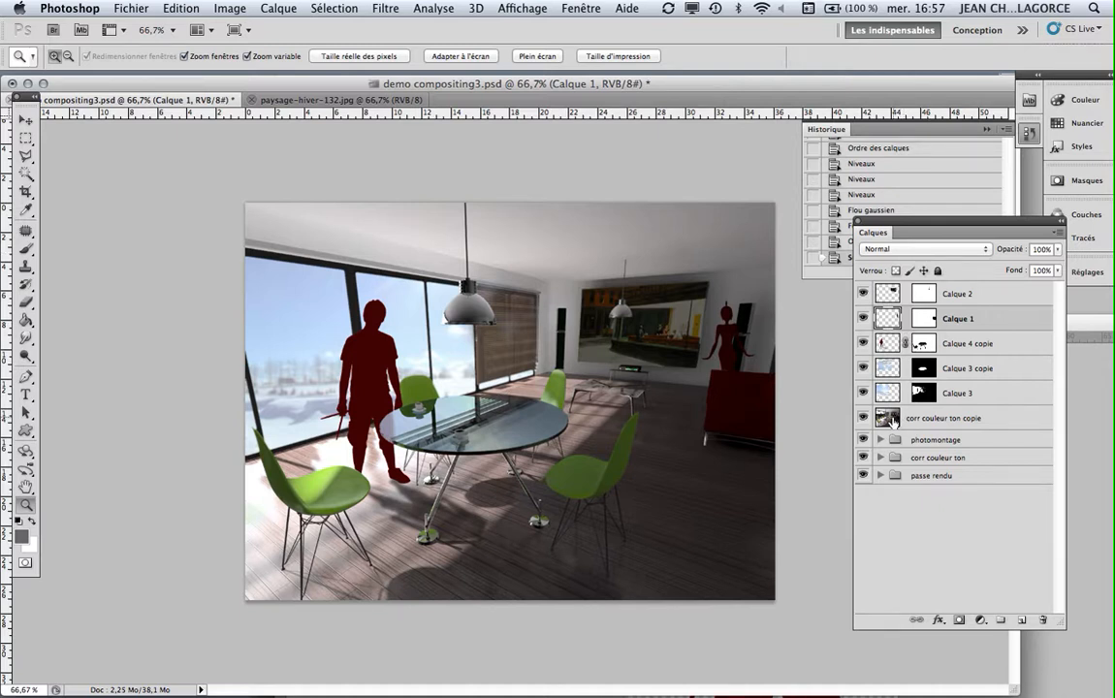
left_click(901, 420)
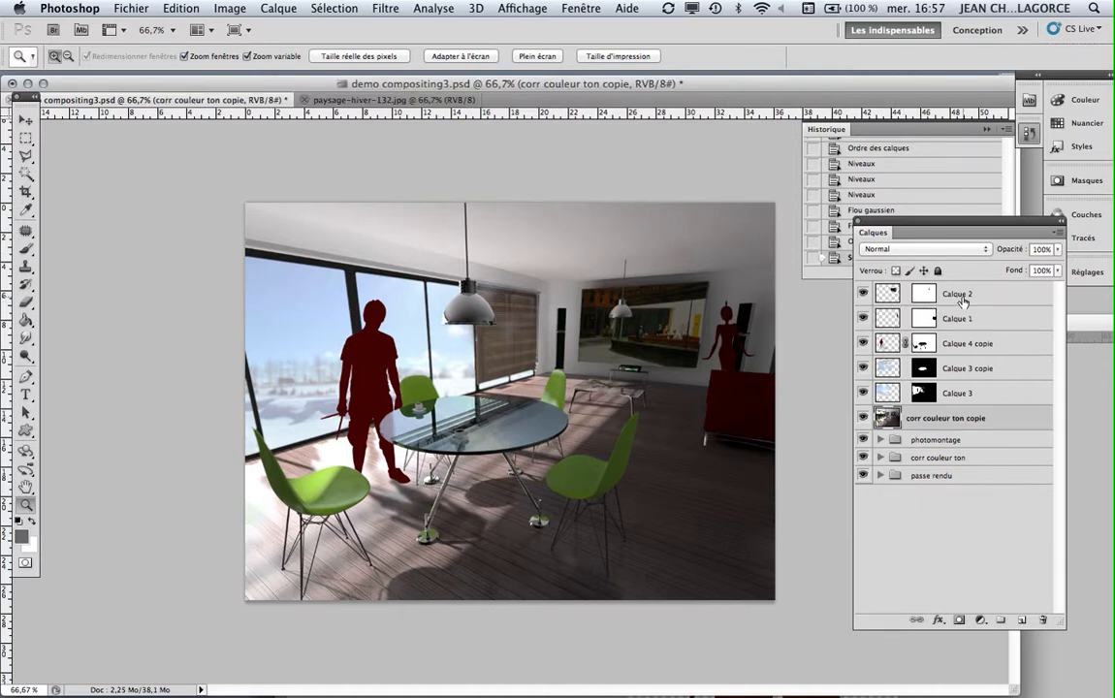
left_click(992, 297)
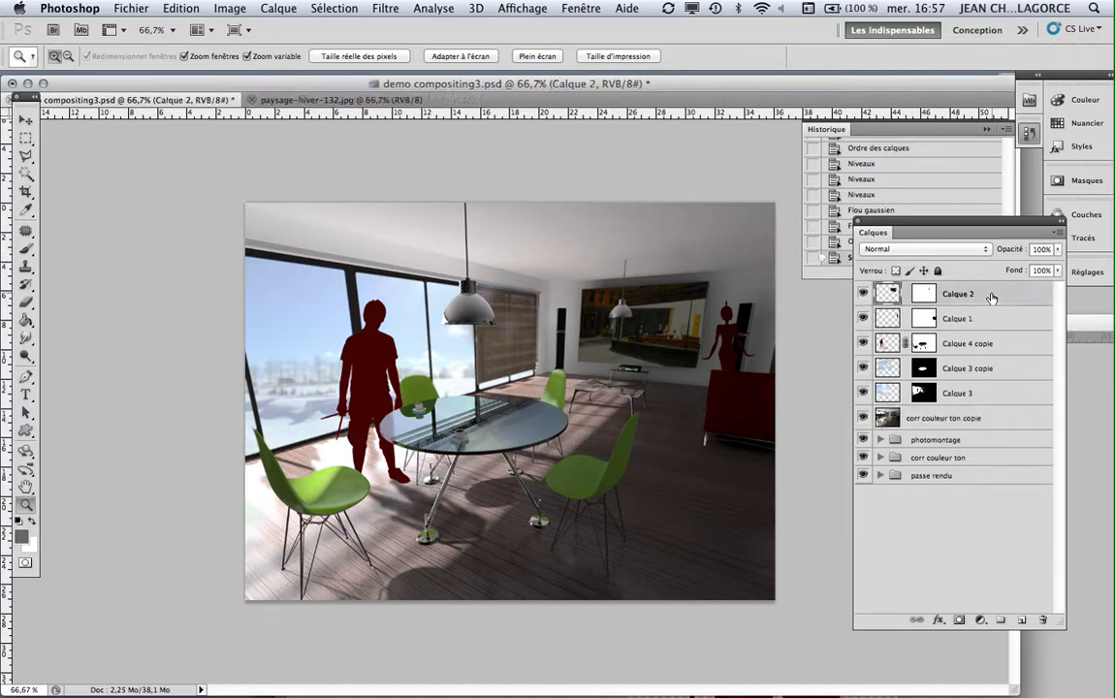
left_click(996, 402, "shift")
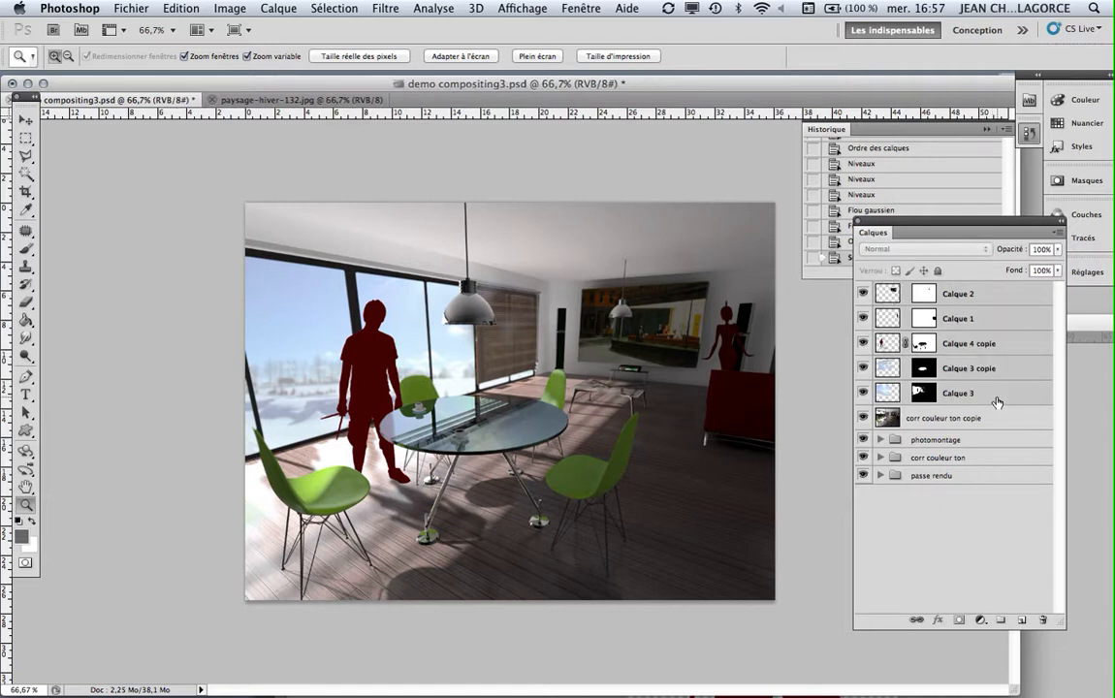
left_click(997, 423, "shift")
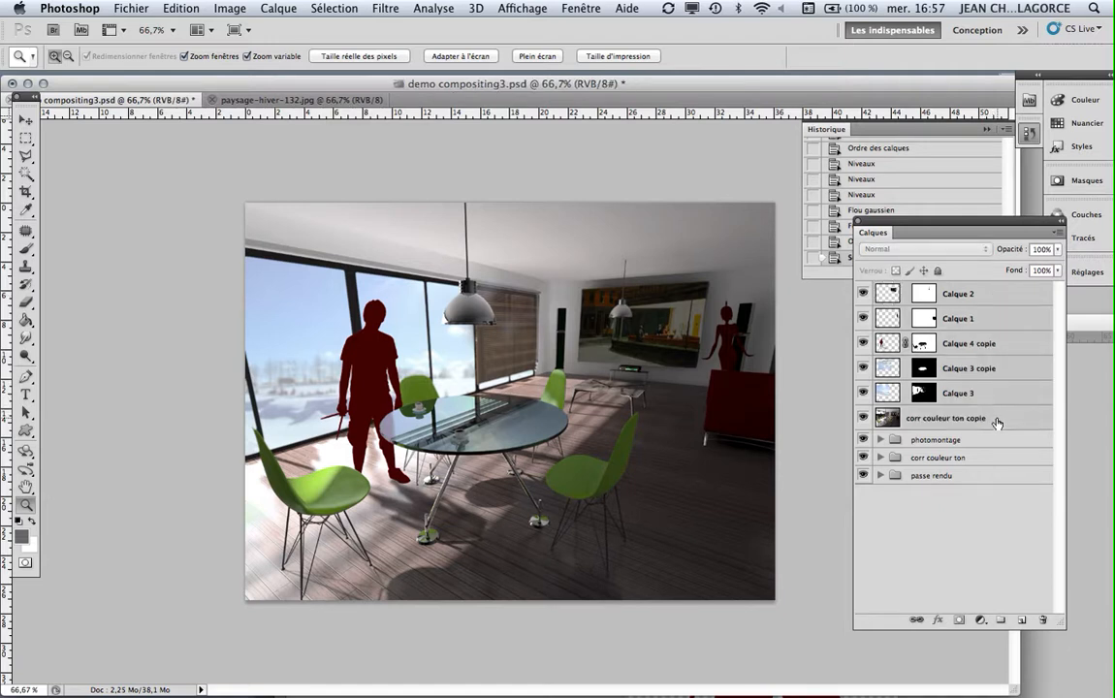
left_click(1059, 234)
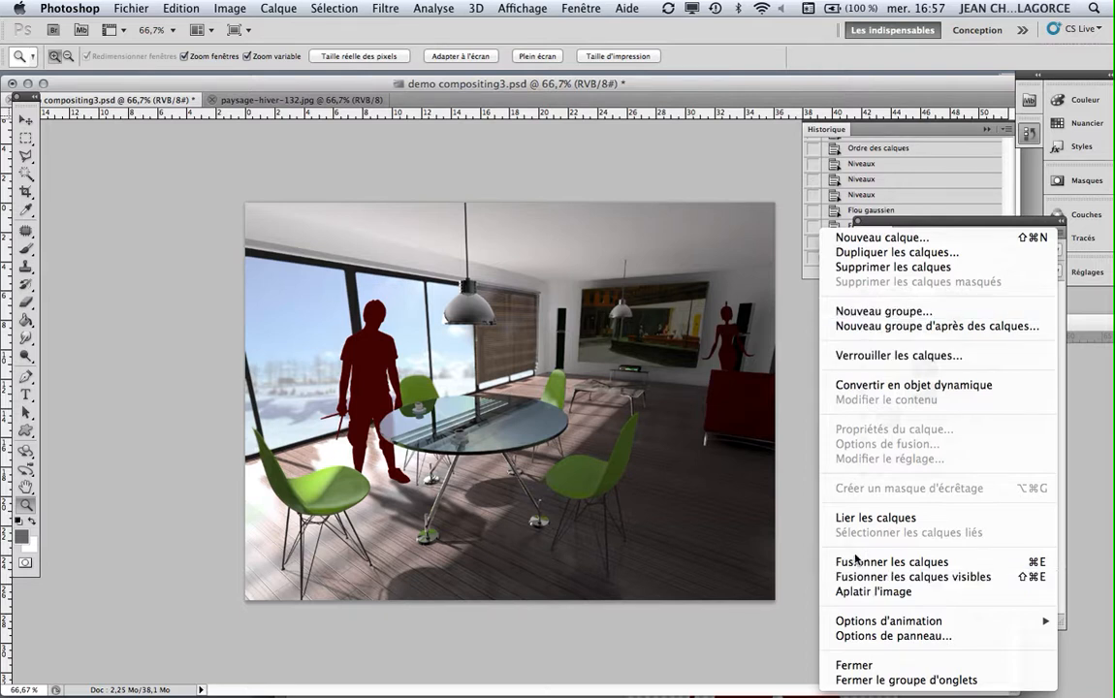
left_click(857, 562)
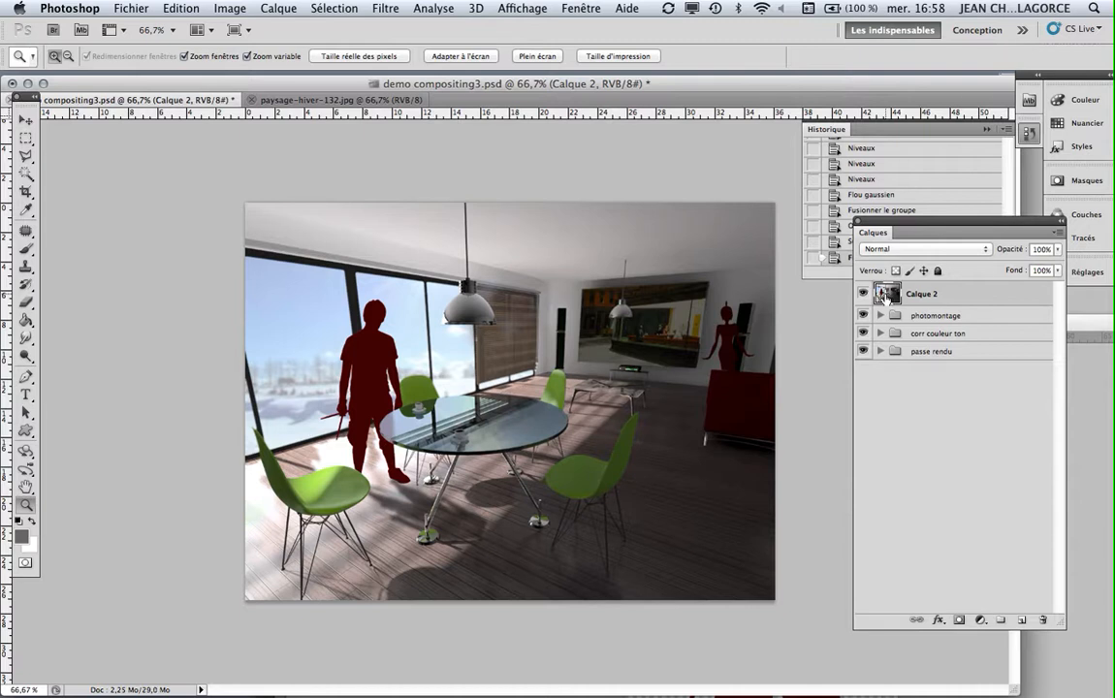
left_click(933, 446)
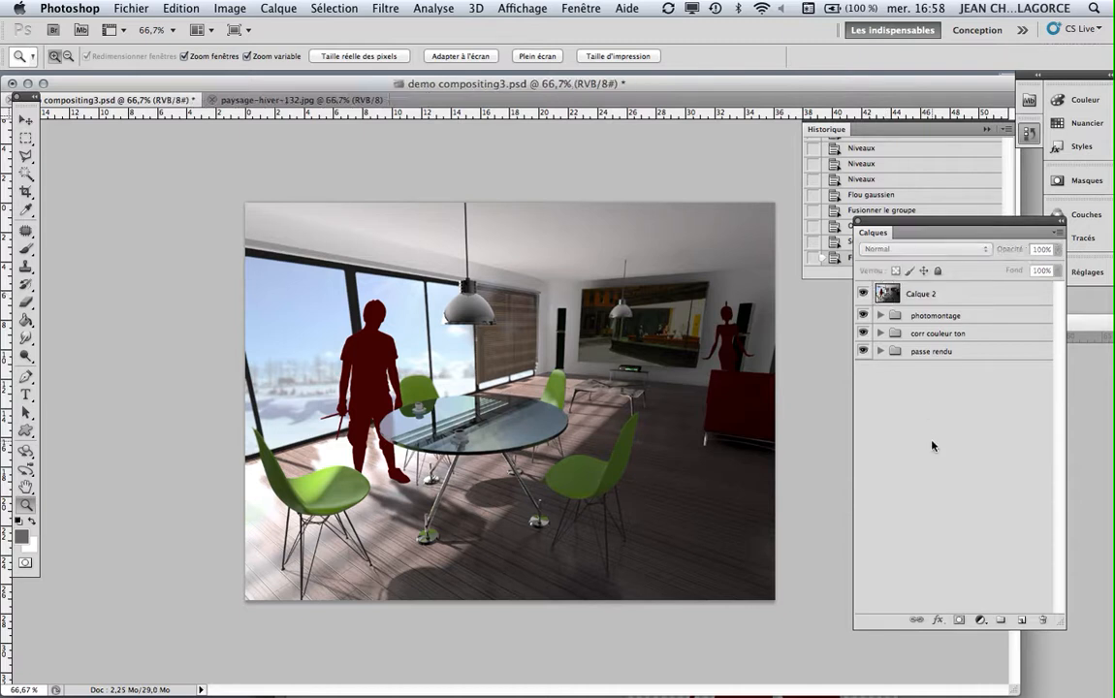
Expand the "passe rendu" group and isolate its ZBUFFER layer by hiding the other passes, the photomontage and "corr couleur ton" groups, and Calque 2.
left_click(880, 351)
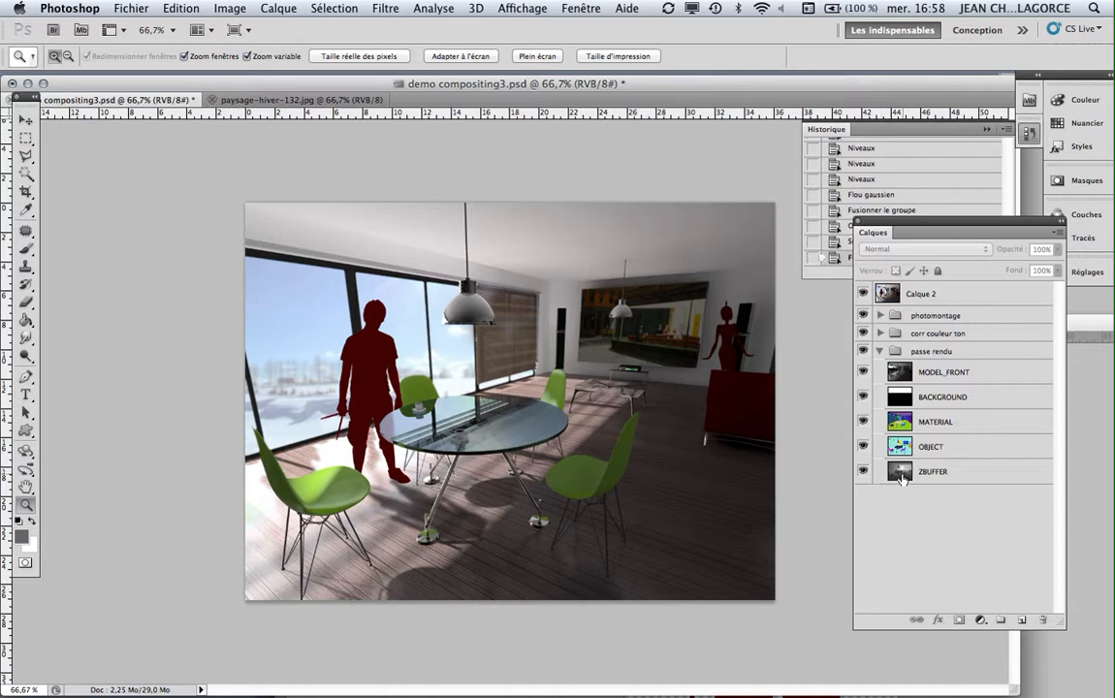
left_click(957, 475)
left_click(863, 315)
left_click(863, 332)
left_click(863, 351)
left_click(863, 351)
left_click(863, 371)
left_click(863, 397)
left_click(862, 422)
left_click(862, 447)
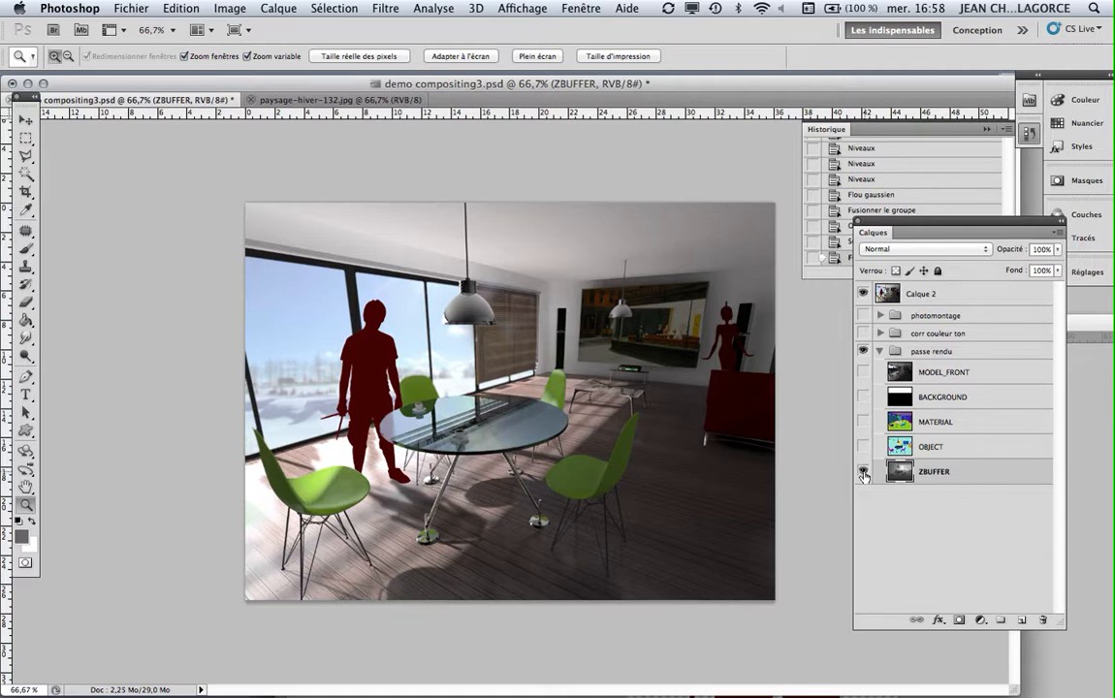
left_click(862, 294)
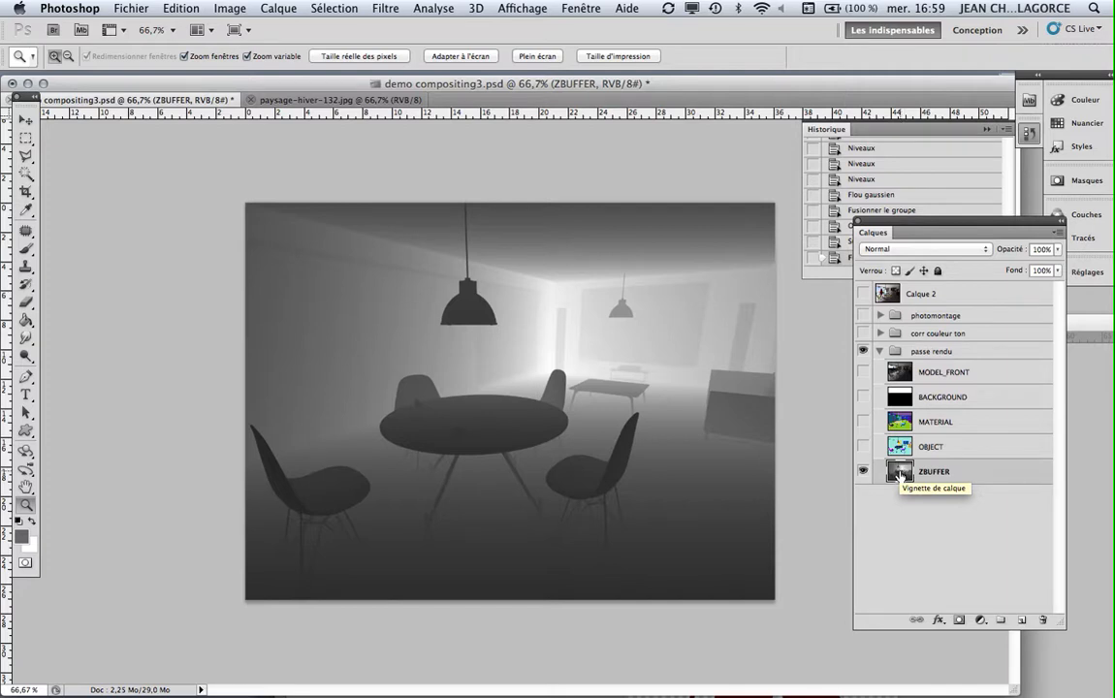
Show the merged Calque 2 again and add a layer mask to it.
left_click(902, 531)
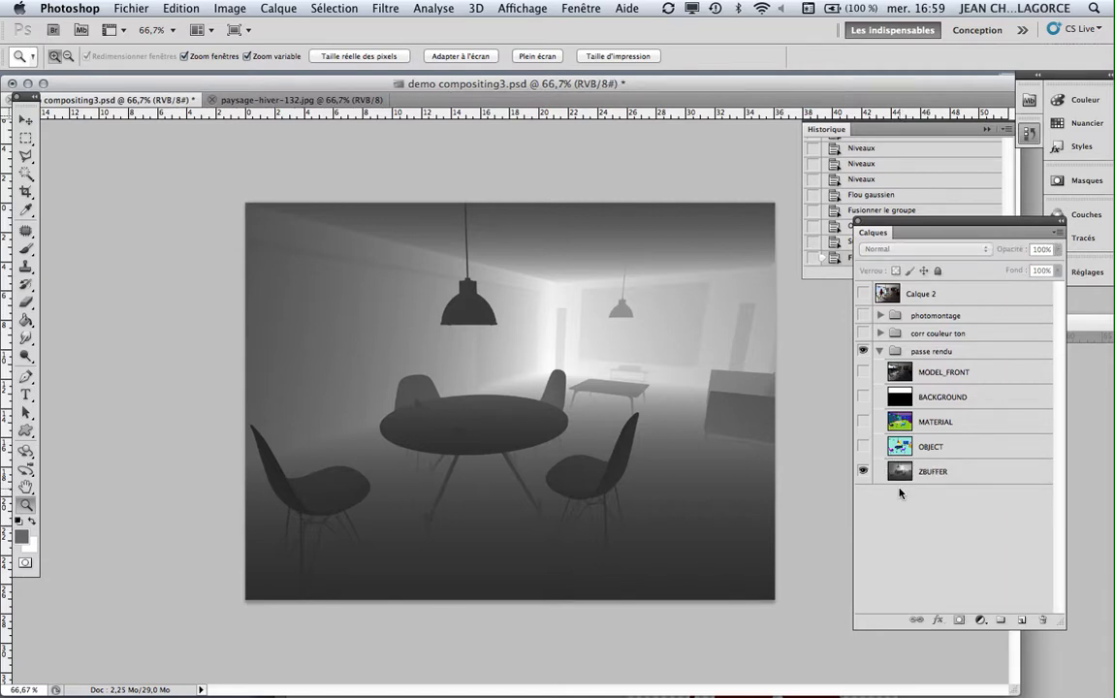
left_click(864, 295)
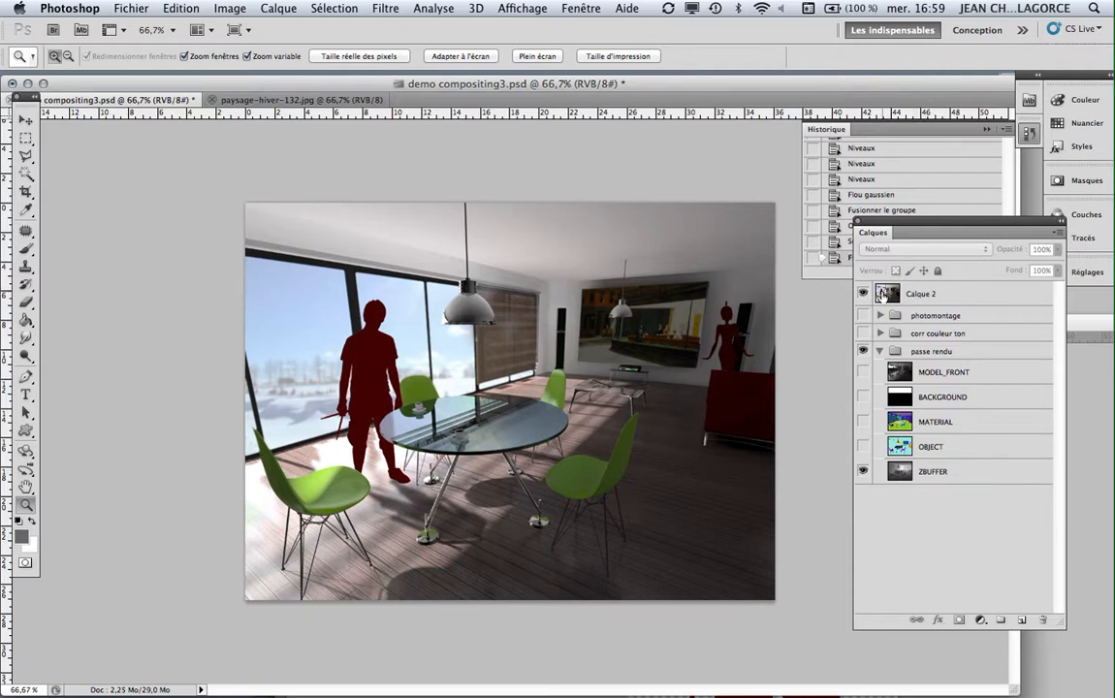
left_click(884, 295)
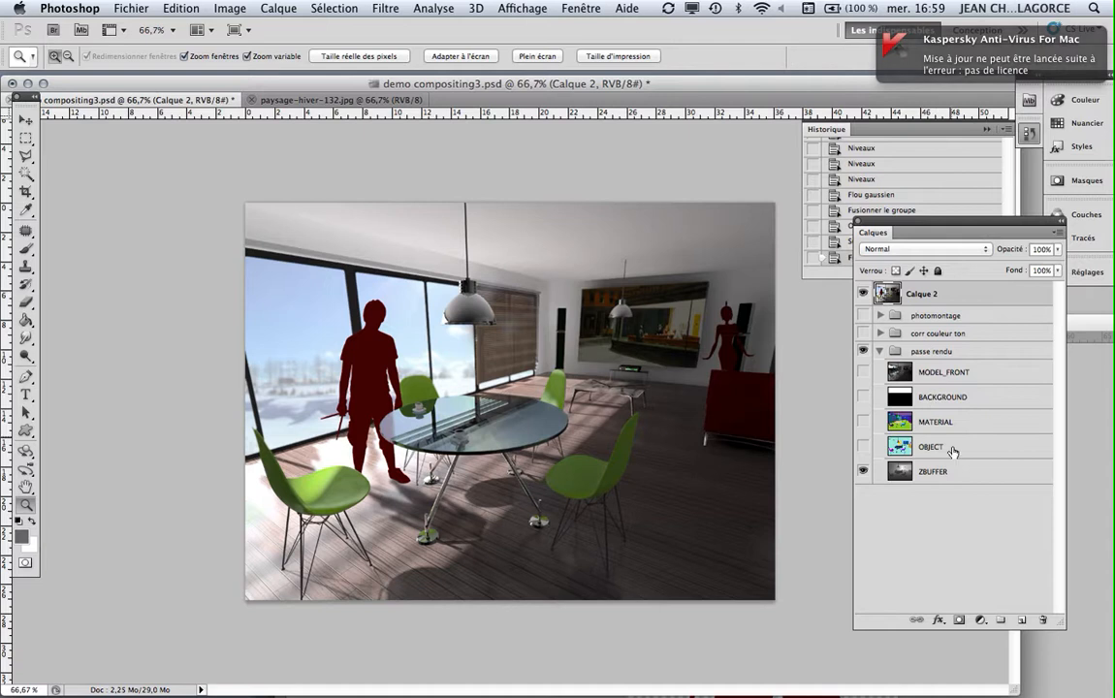
left_click(959, 619)
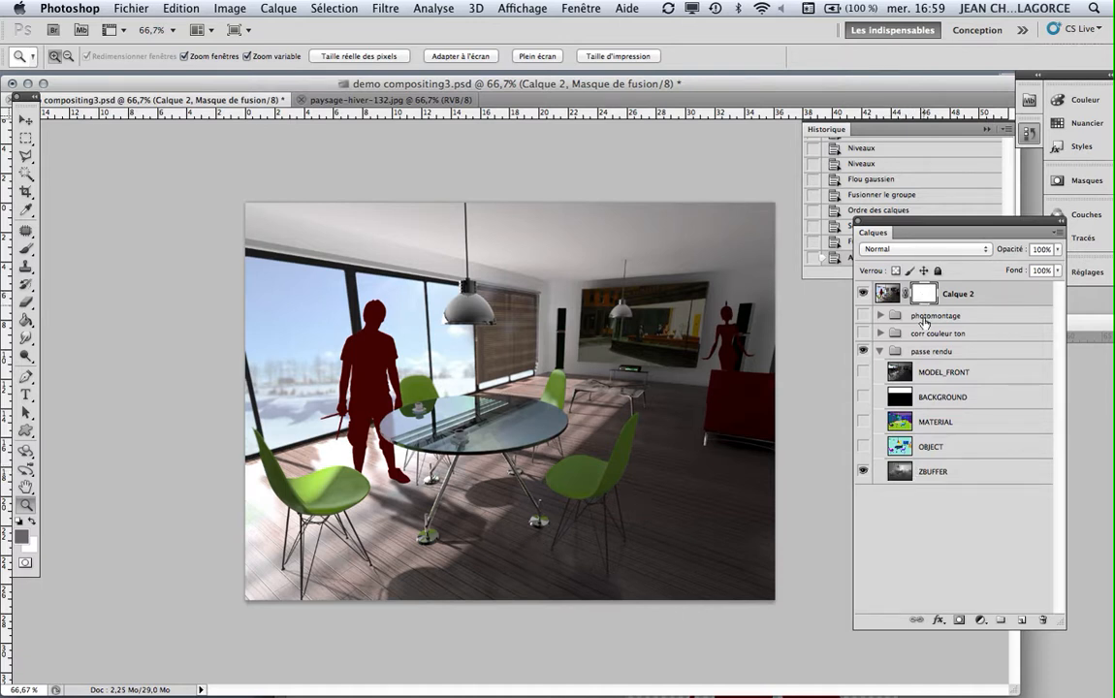
Hide Calque 2, select and copy the whole ZBUFFER layer, and show Calque 2 again.
left_click(910, 529)
left_click(902, 474)
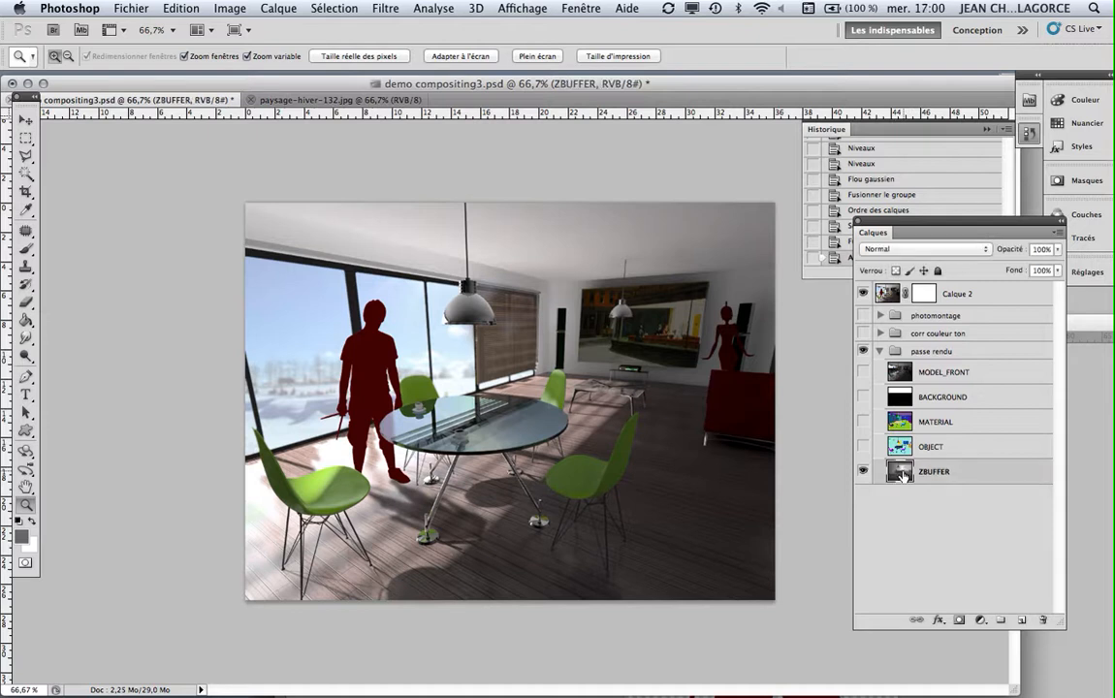
left_click(864, 294)
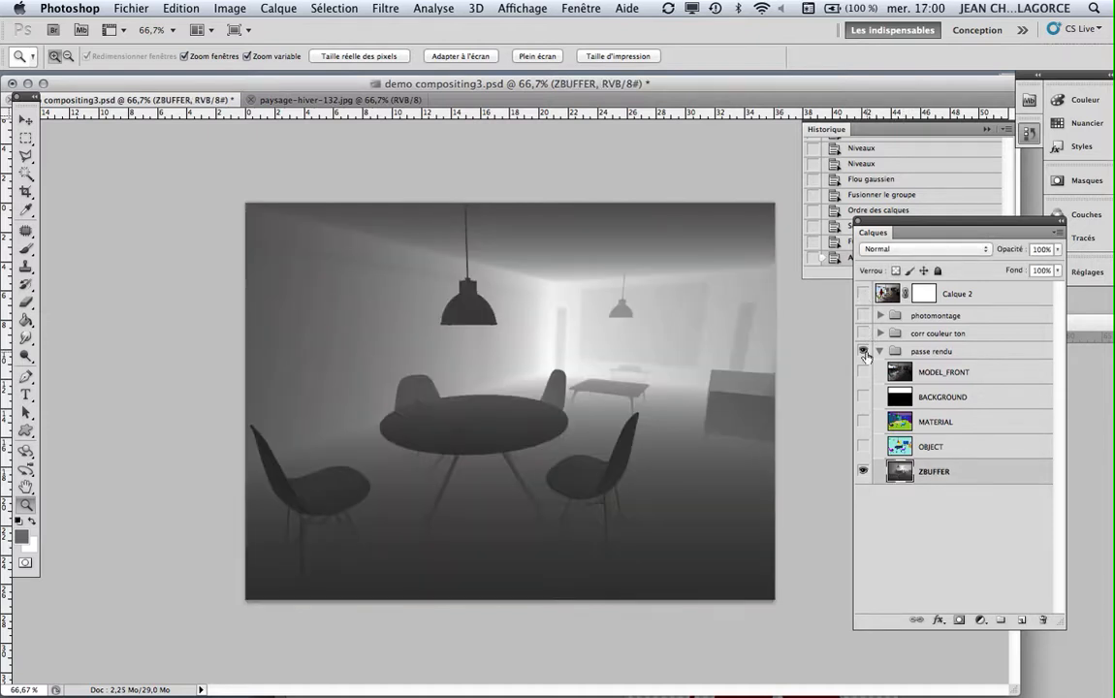
left_click(864, 351)
left_click(864, 351)
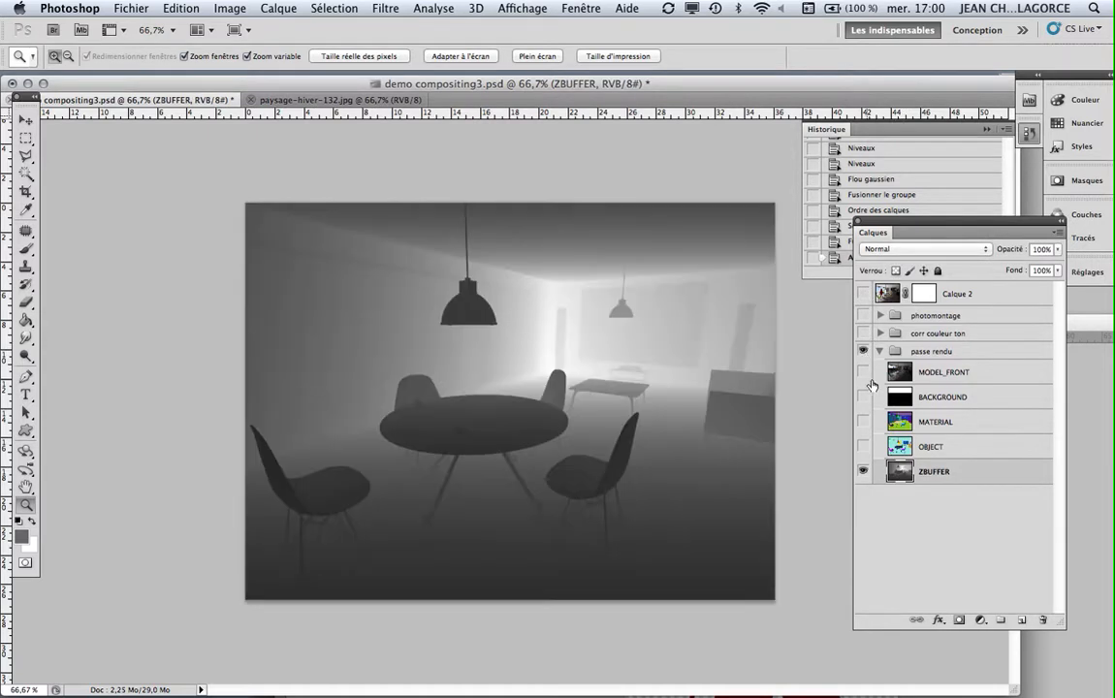
left_click(900, 480, "ctrl")
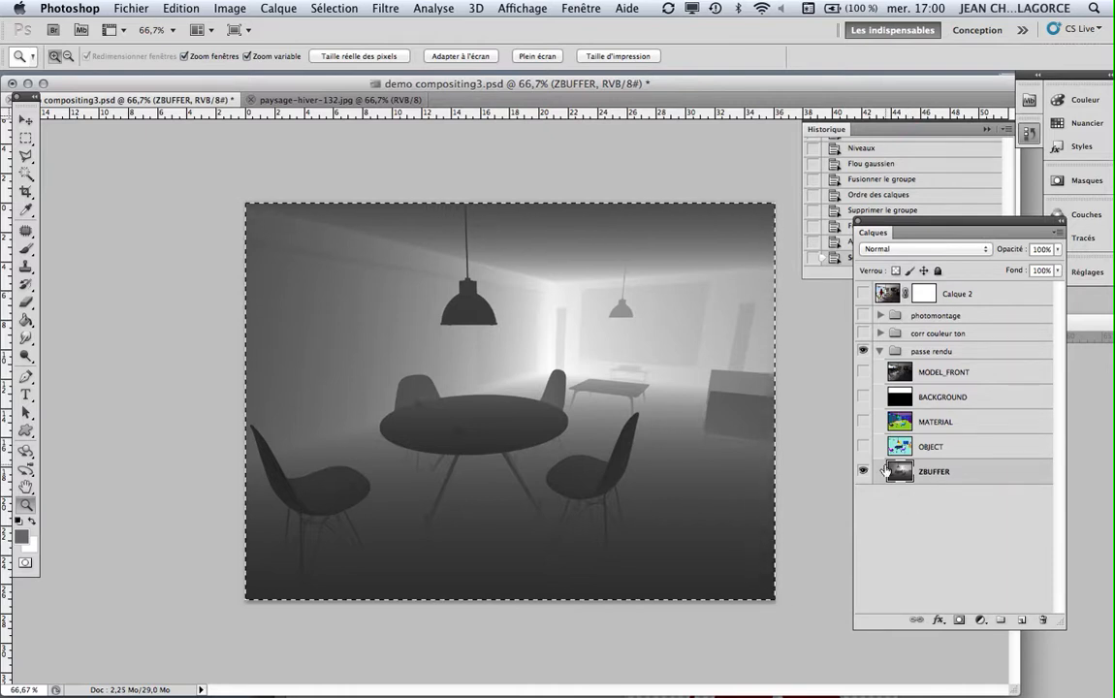
left_click(911, 500)
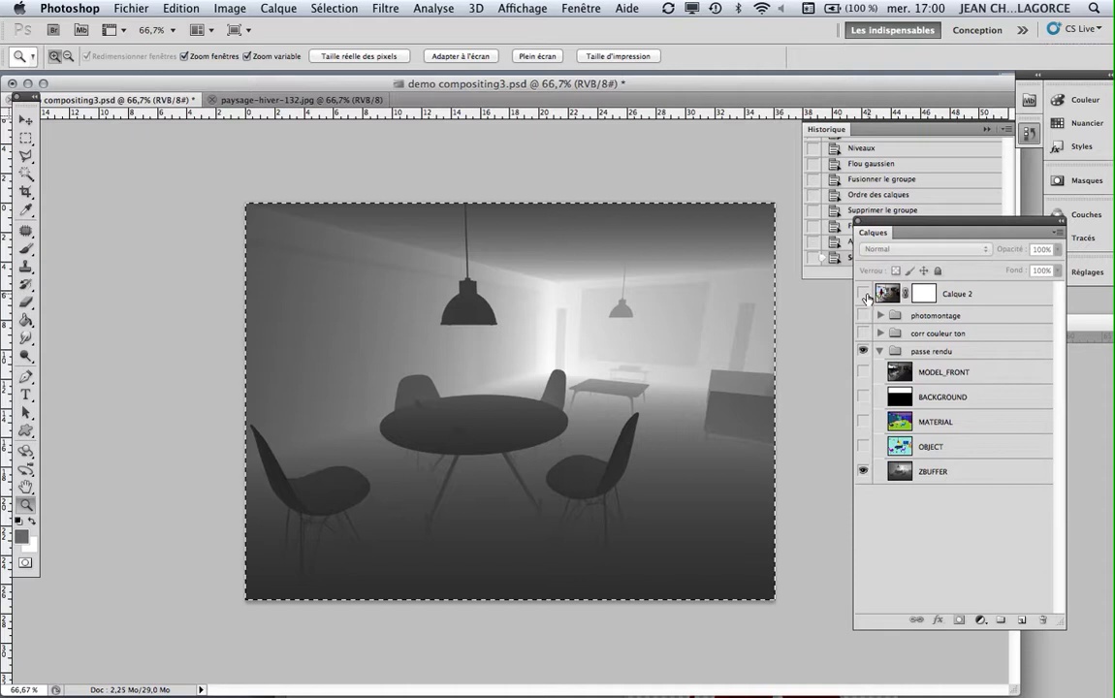
left_click(863, 294)
left_click(880, 293)
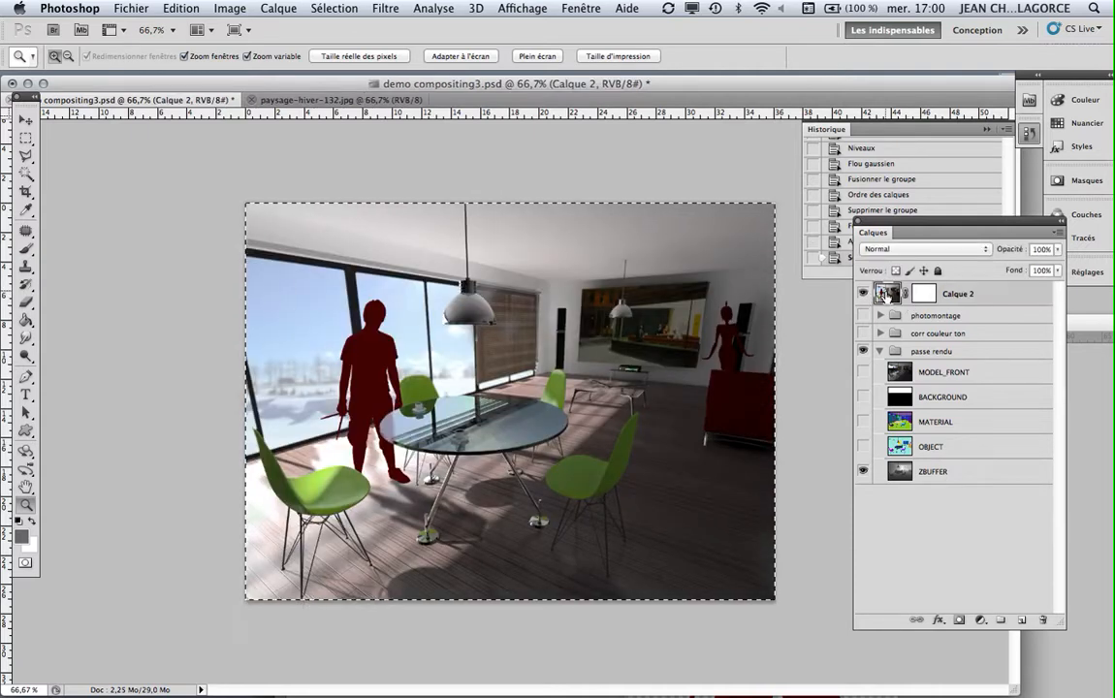
Try pasting the ZBUFFER copy with Calque 2's layer mask targeted, and delete the pasted layer.
left_click(922, 295)
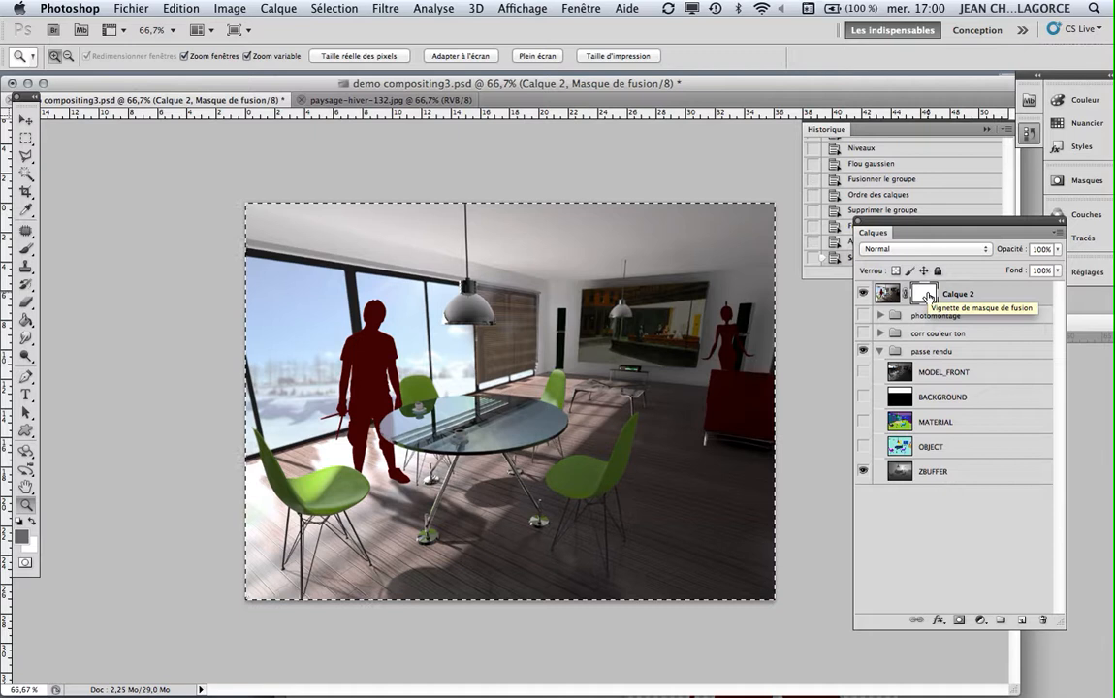
key("cmd+v")
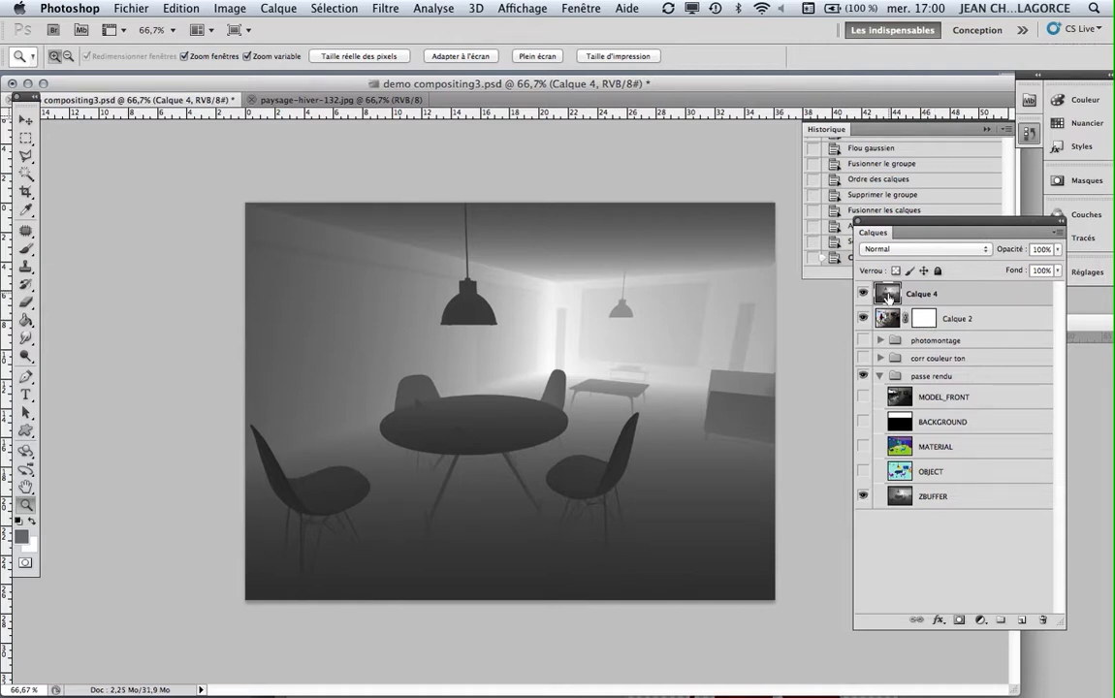
left_click(1043, 620)
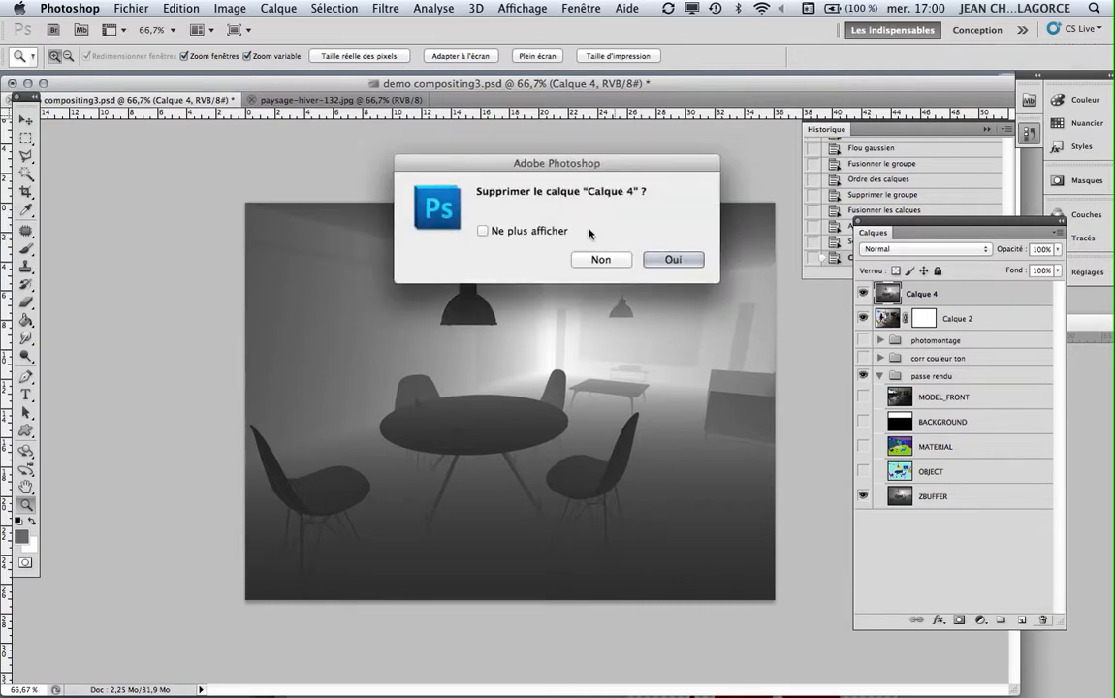
left_click(673, 260)
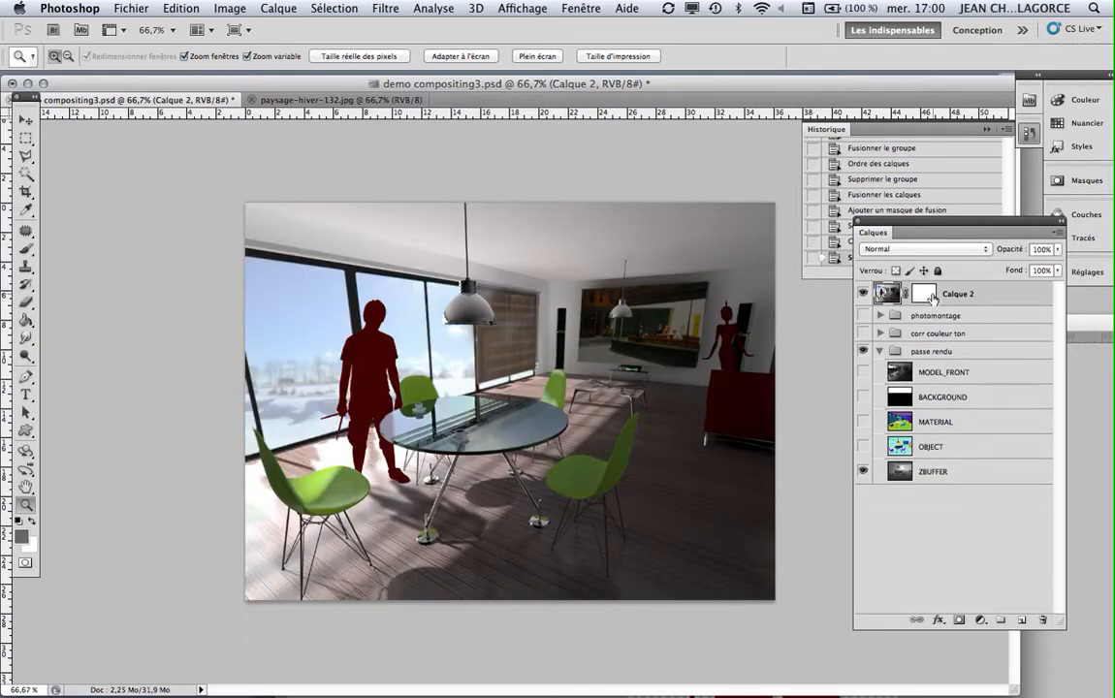
Display Calque 2's layer mask on its own, paste the ZBUFFER copy into it, and return to the layer's image.
left_click(927, 297)
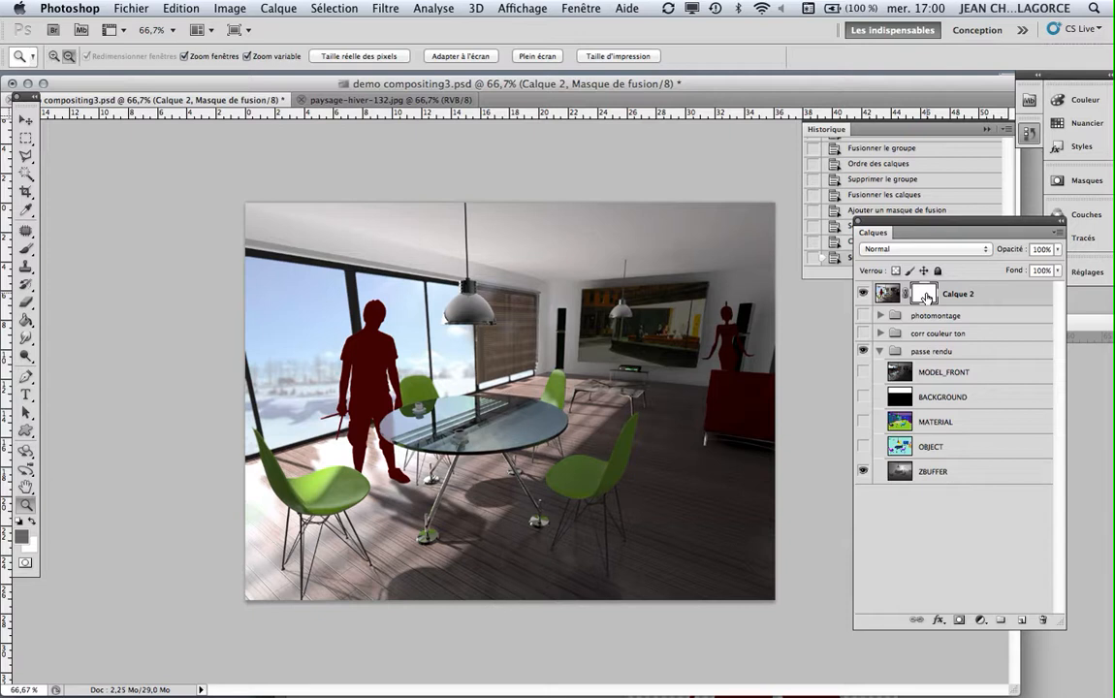
left_click(927, 297, "alt")
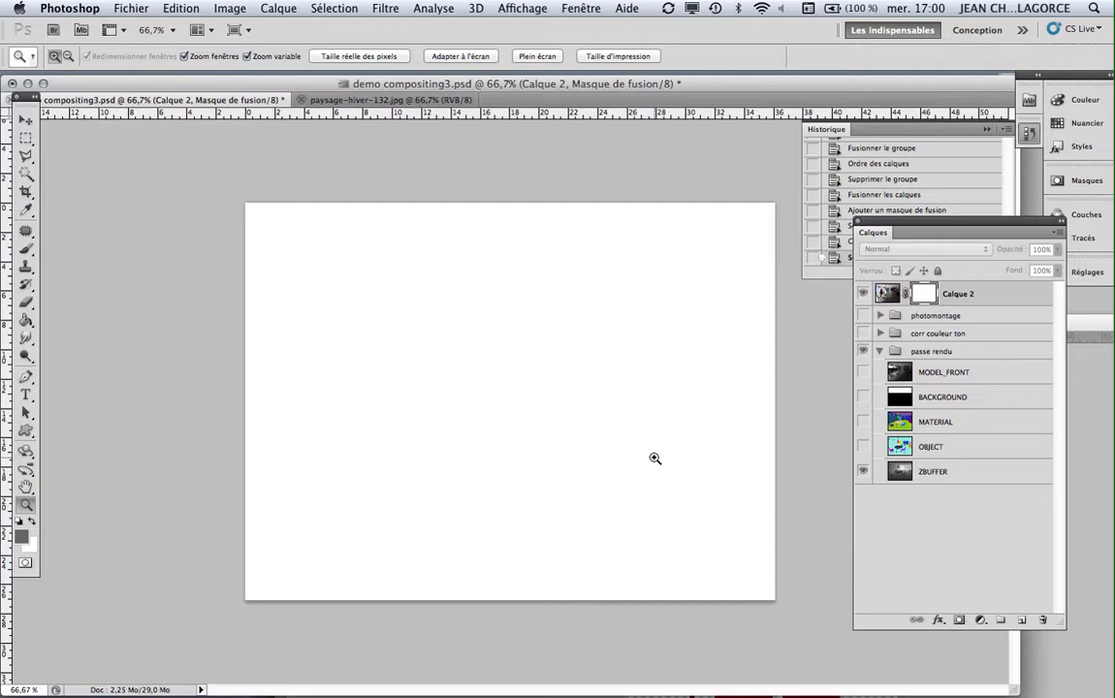
key("super+v")
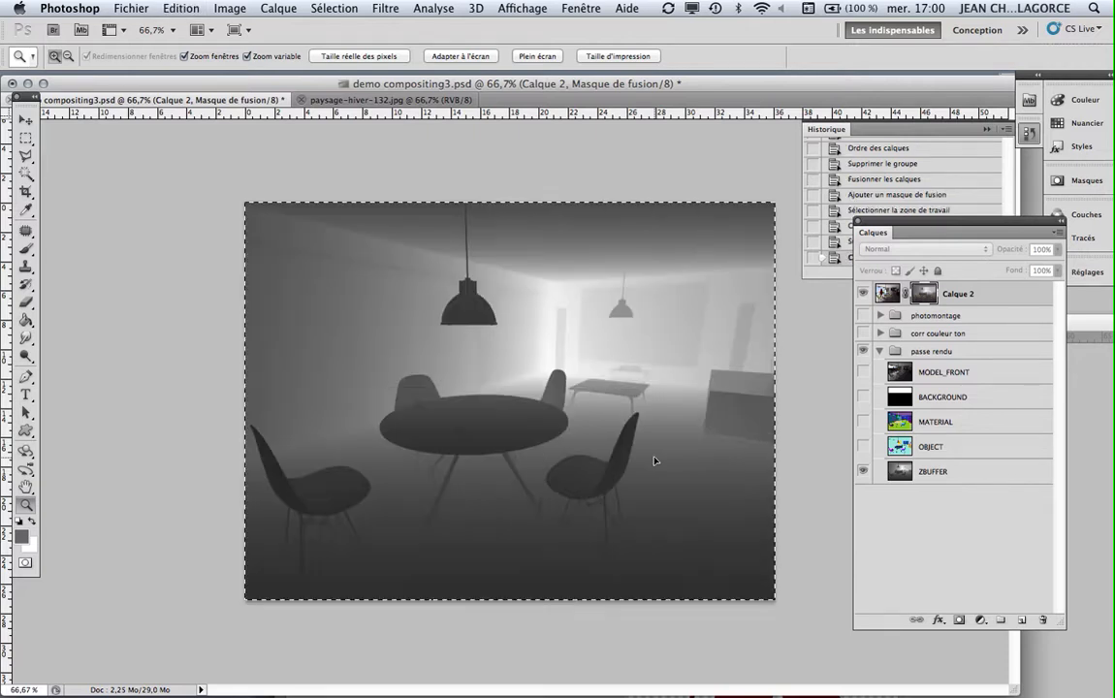
left_click(885, 293)
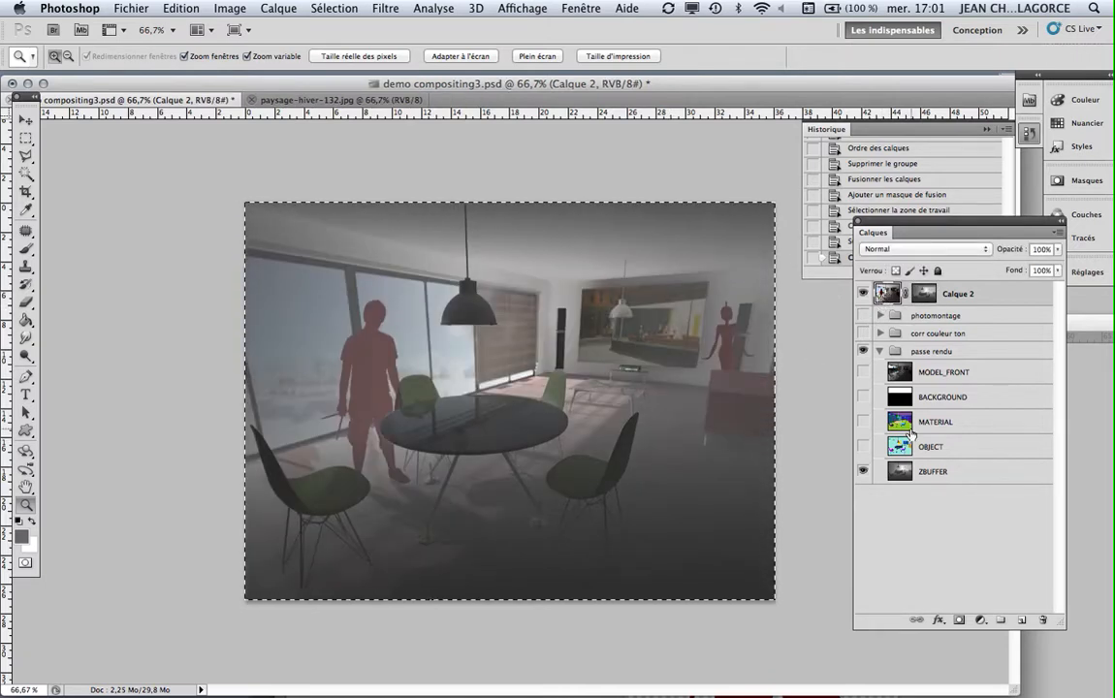
Hide the ZBUFFER layer and clear the selection with Calque 2's image targeted instead of its mask.
left_click(863, 472)
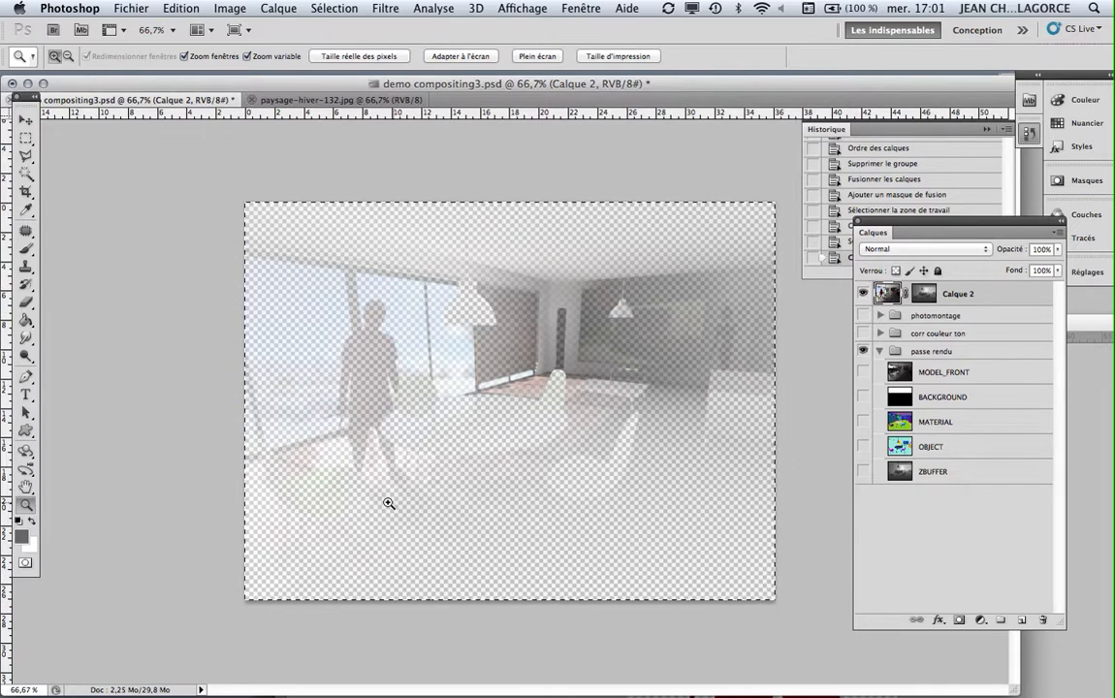
left_click(924, 293)
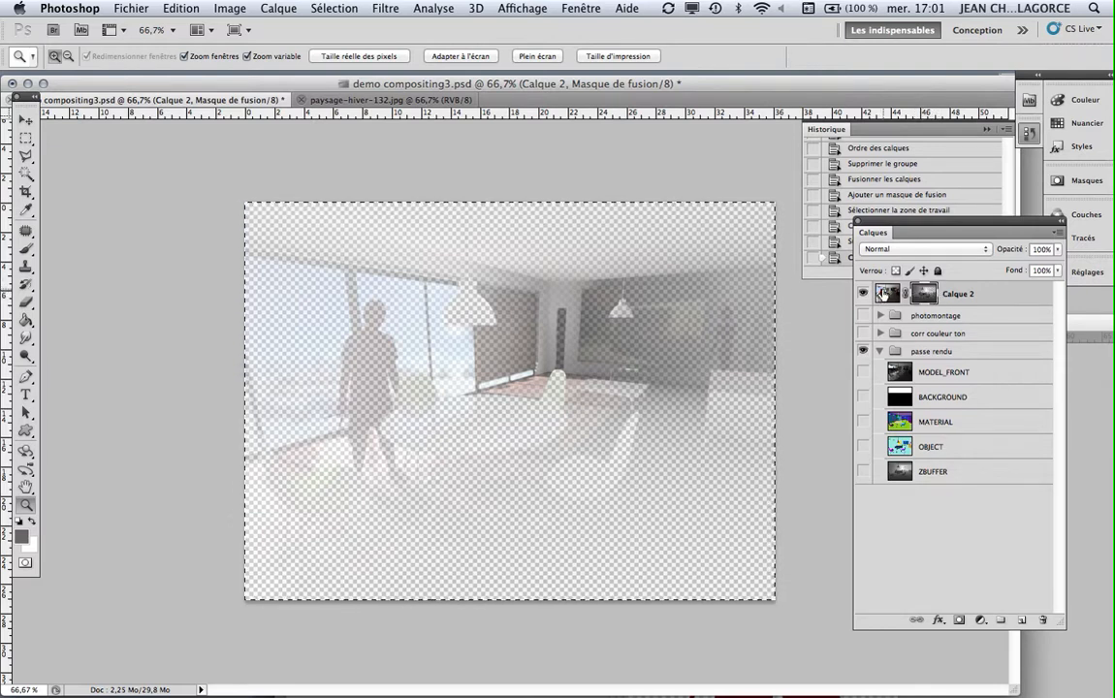
left_click(888, 295)
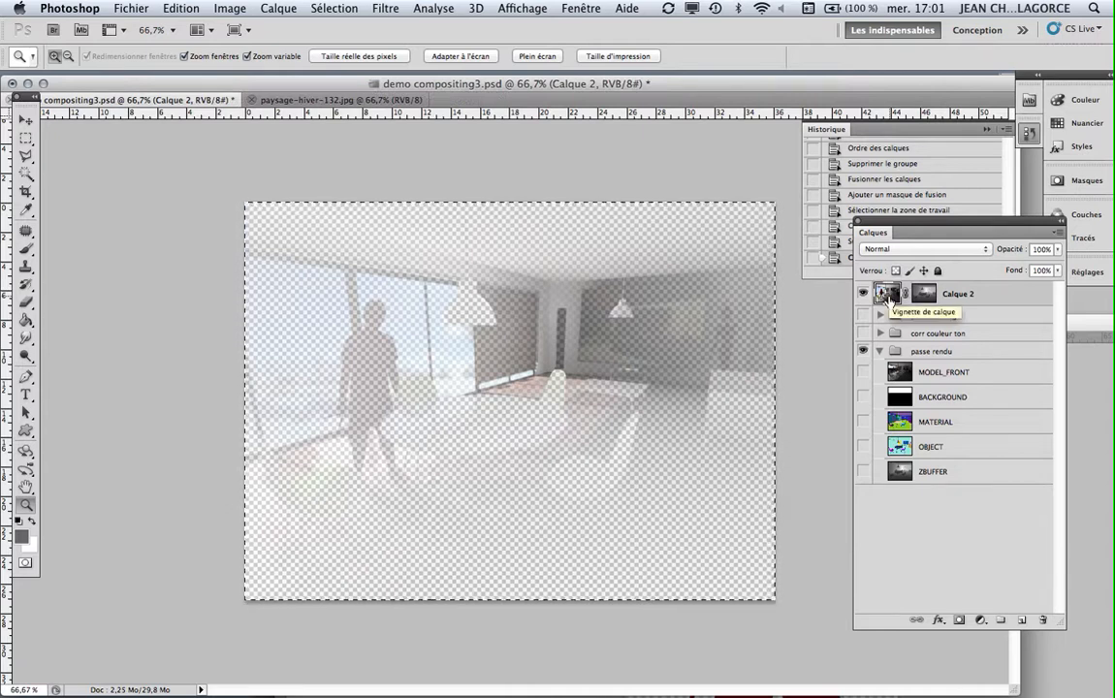
key("super+d")
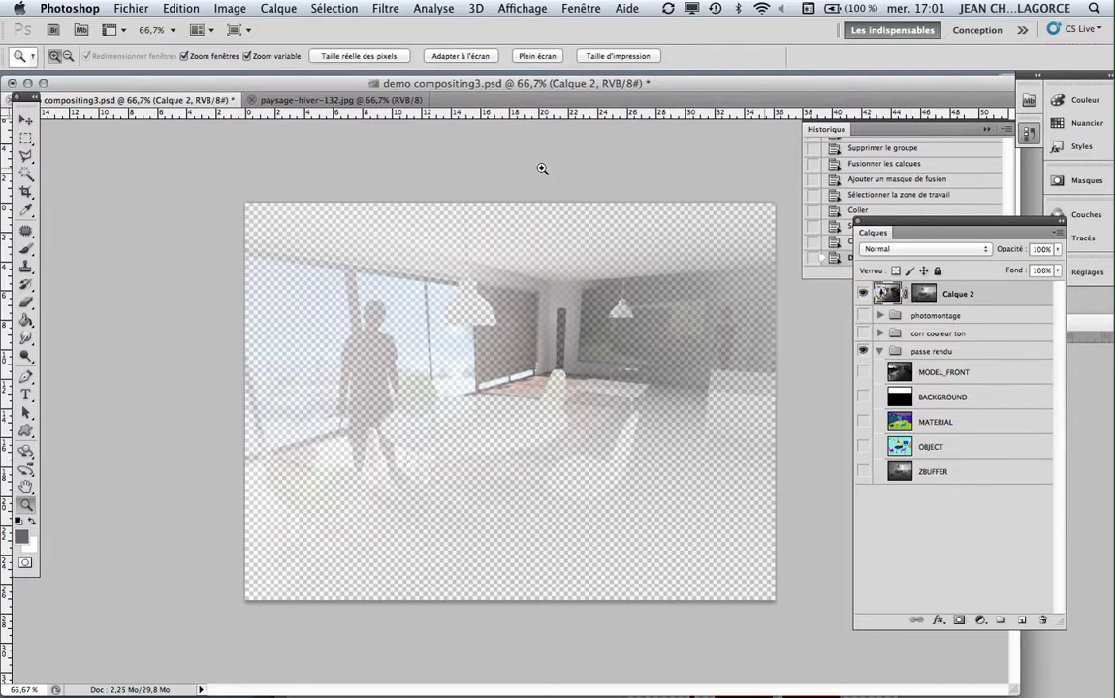
left_click(386, 10)
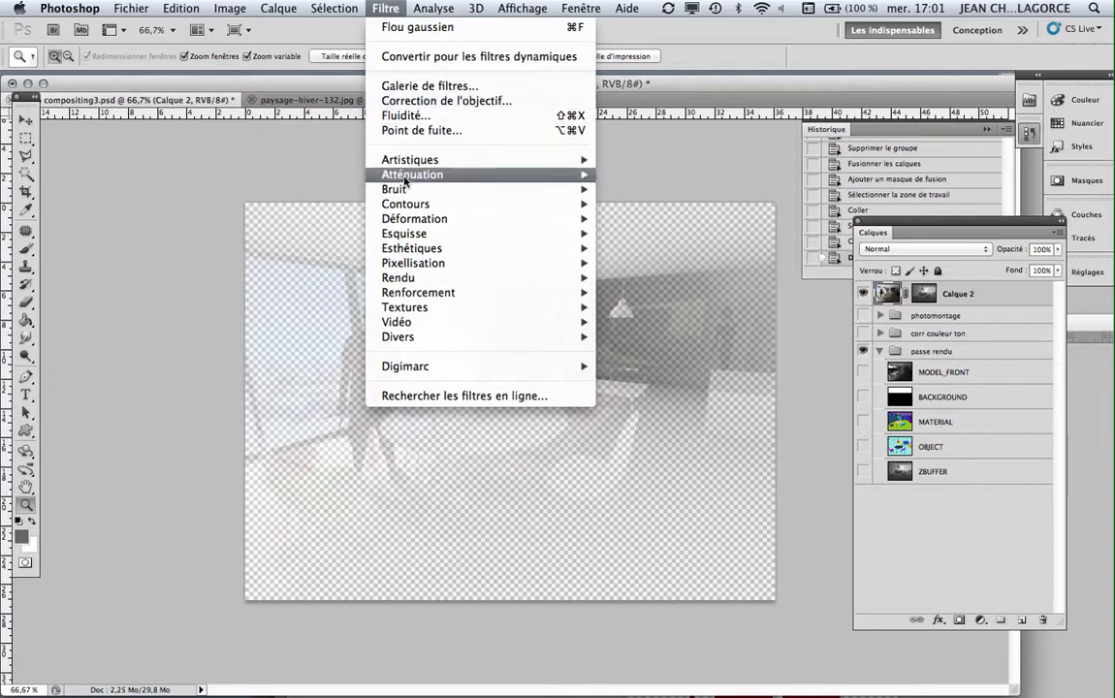
mouse_move(415, 174)
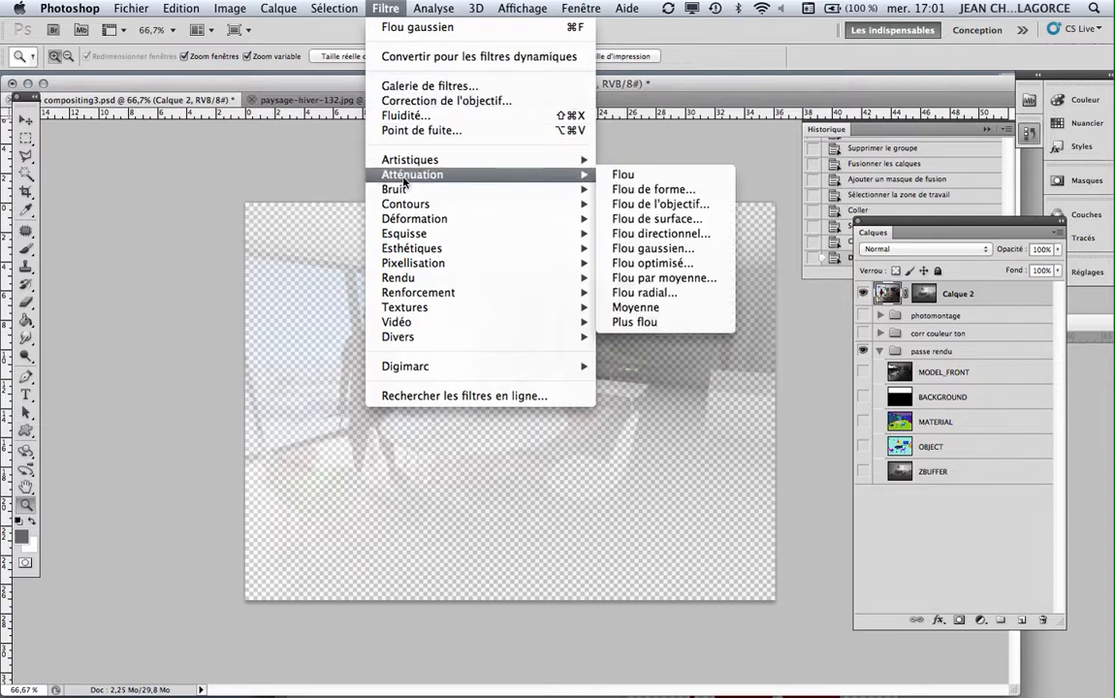
left_click(638, 217)
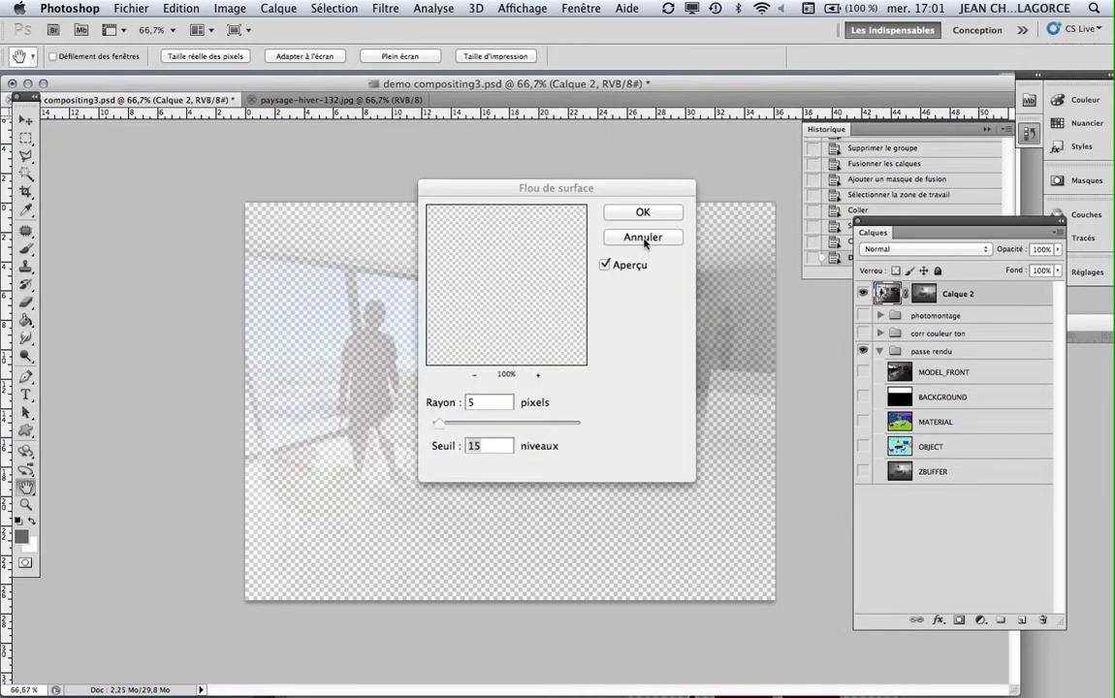
left_click(644, 239)
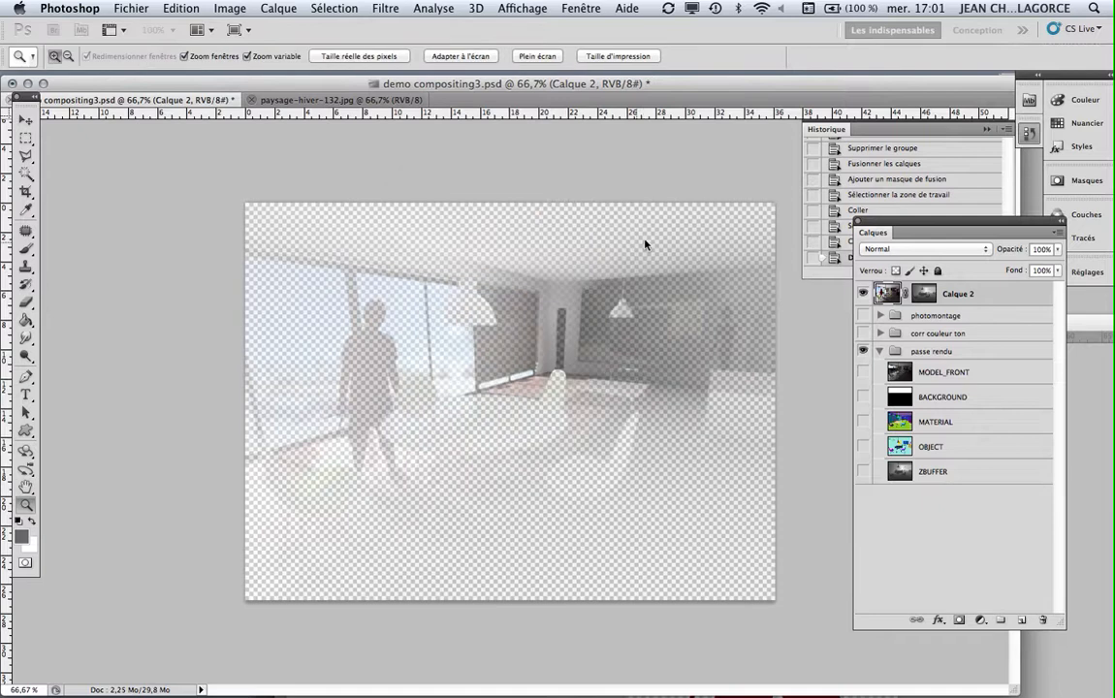
Open the Lens Blur filter (Flou de l'objectif) on Calque 2's image.
left_click(383, 8)
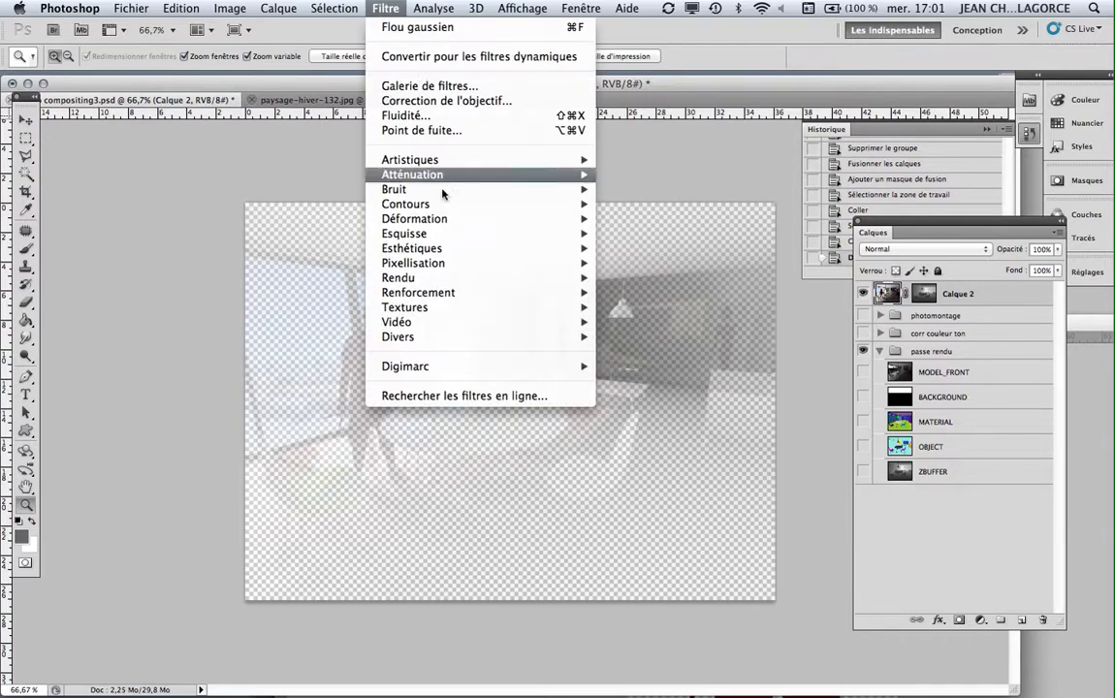
mouse_move(434, 181)
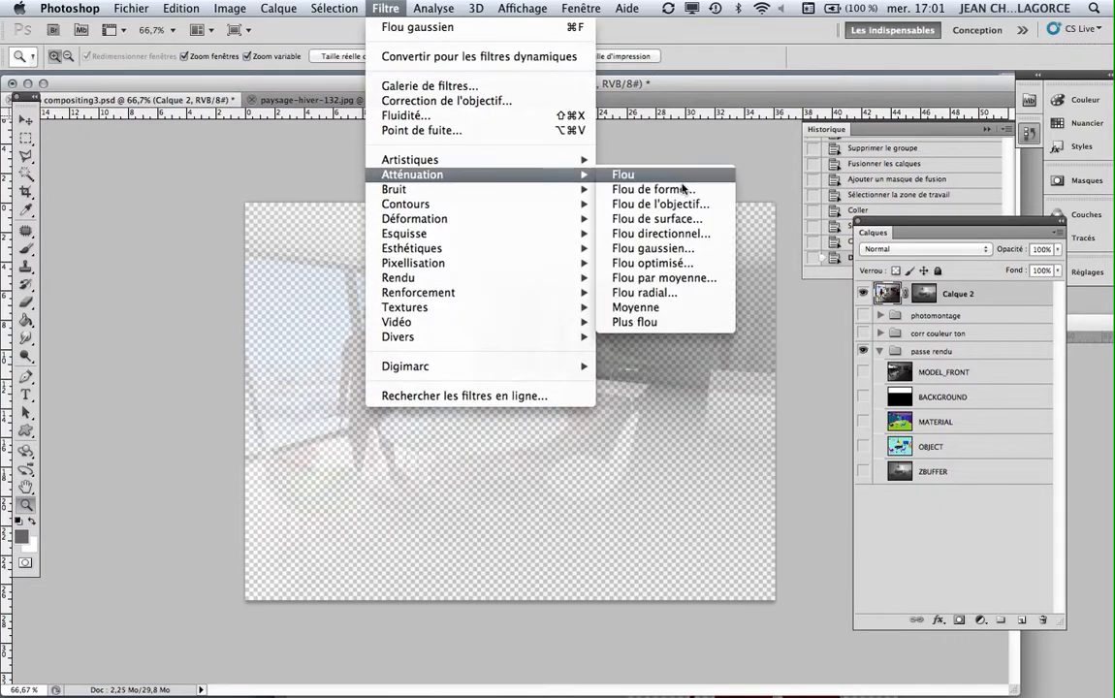
left_click(661, 207)
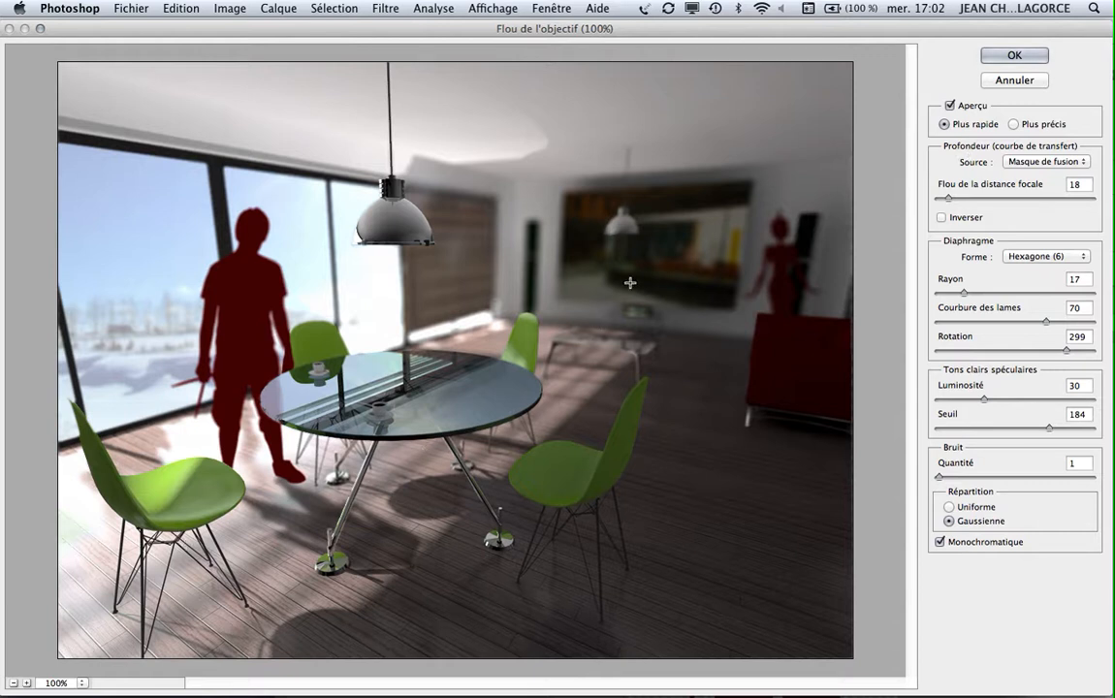
Try the depth source Sans, set it back to Masque de fusion, and preview the inverted depth before turning inversion off.
left_click(1087, 164)
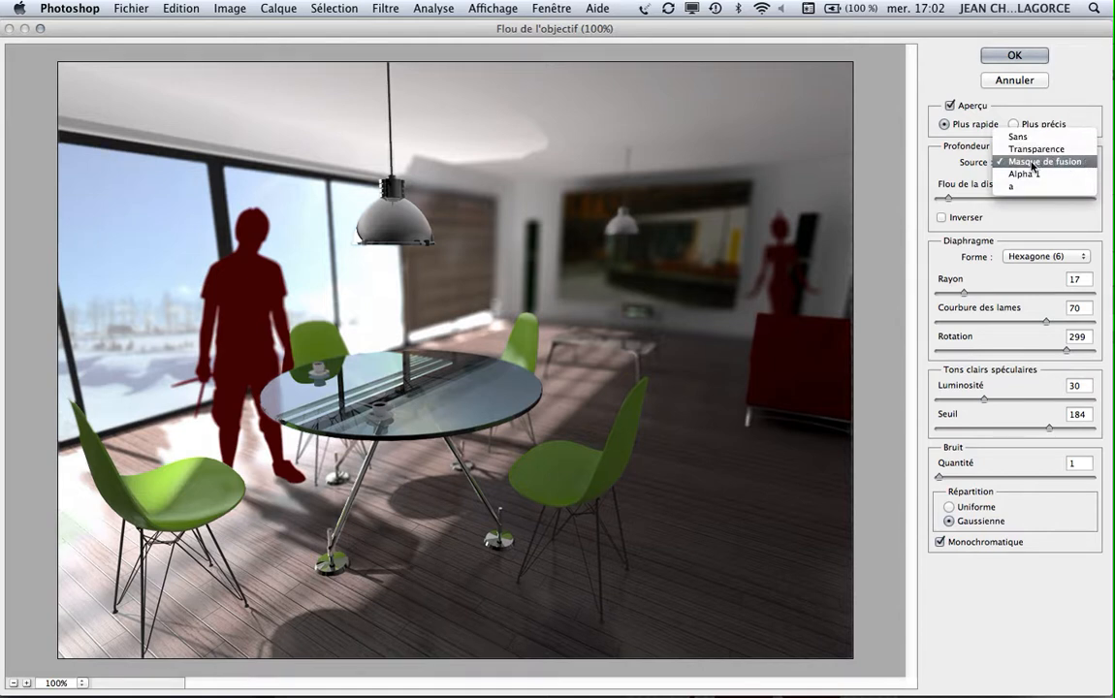
left_click(1019, 136)
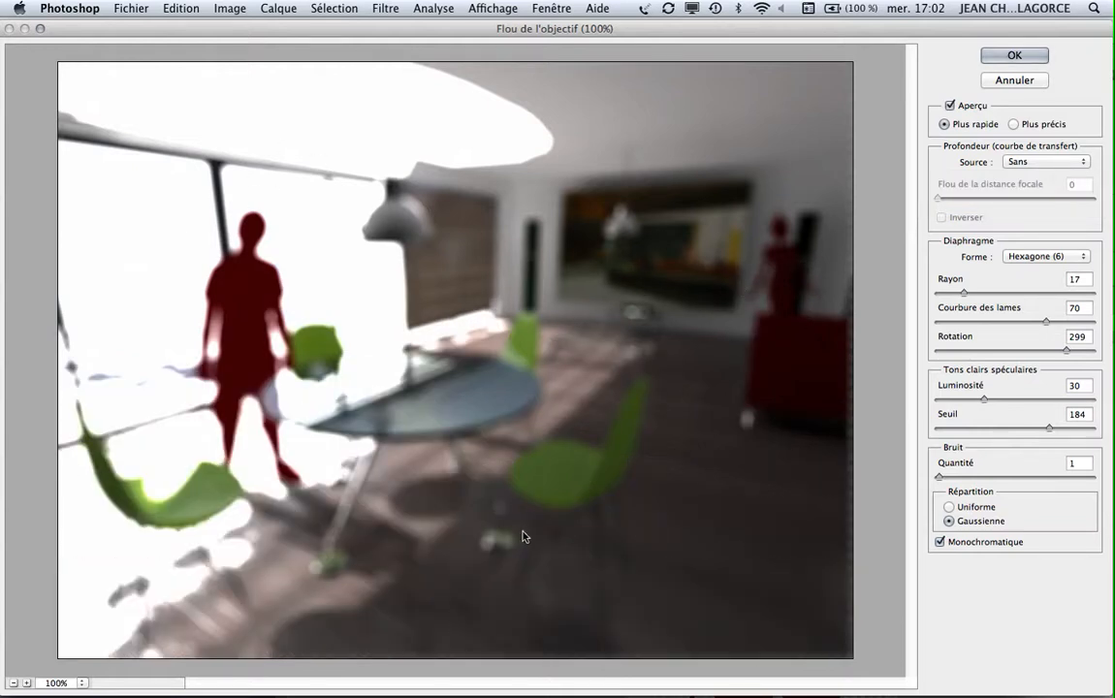
left_click(1086, 159)
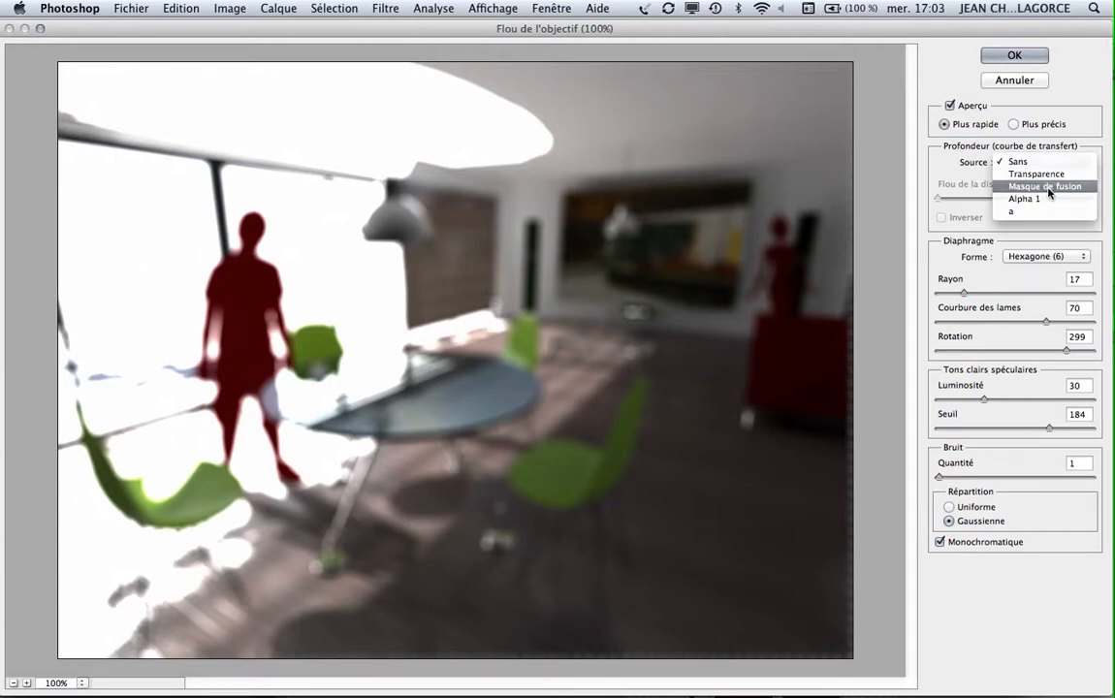
left_click(1049, 186)
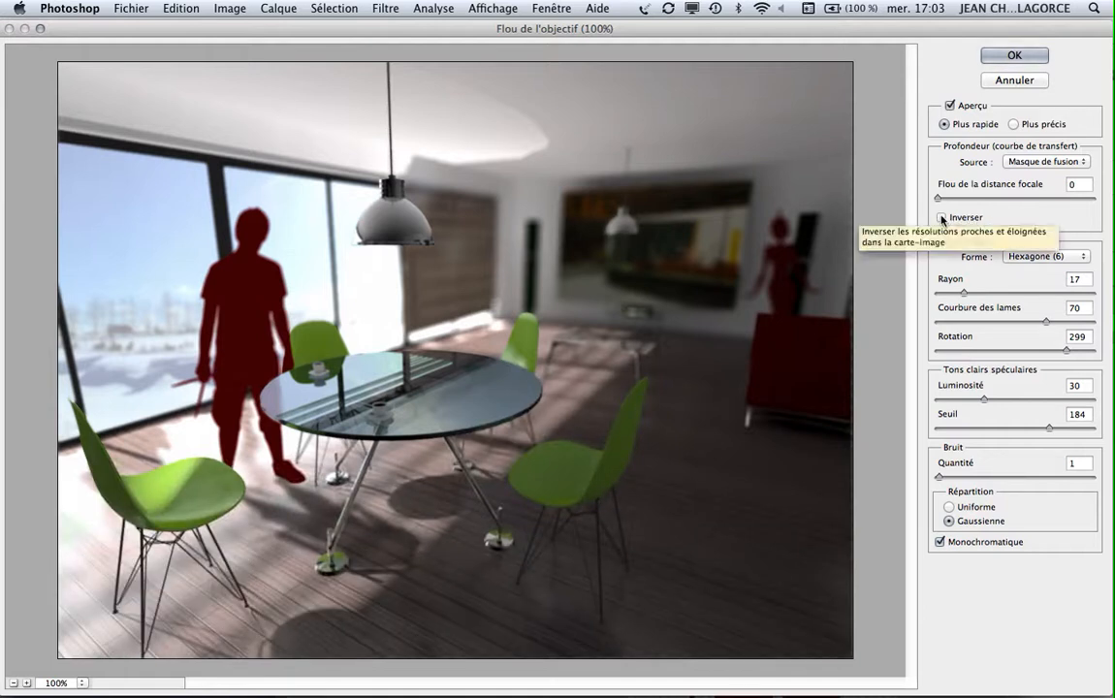
left_click(942, 218)
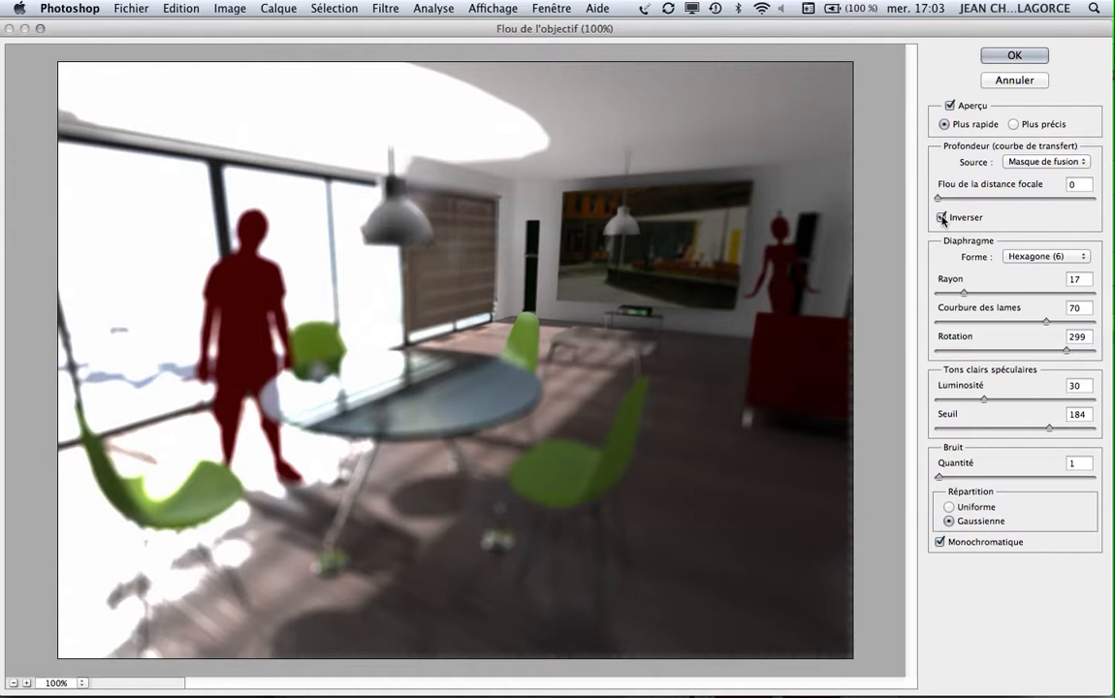
left_click(942, 218)
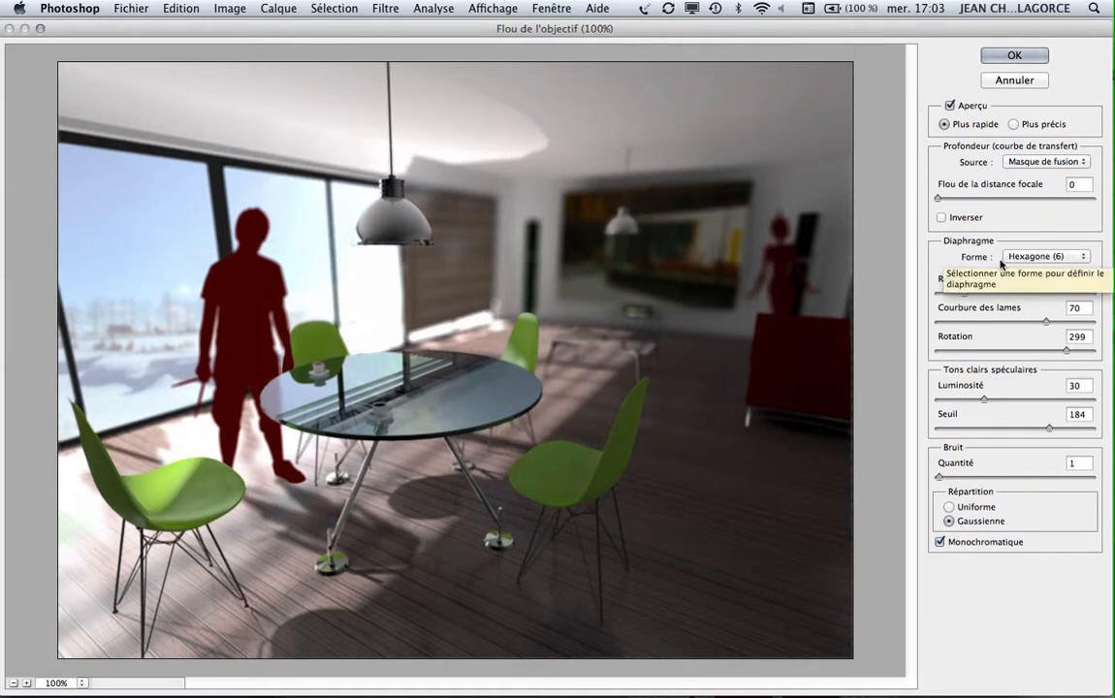
Keep the diaphragm shape at Hexagone (6), try a blur radius of 28, and set the radius back to 17.
left_click(1084, 258)
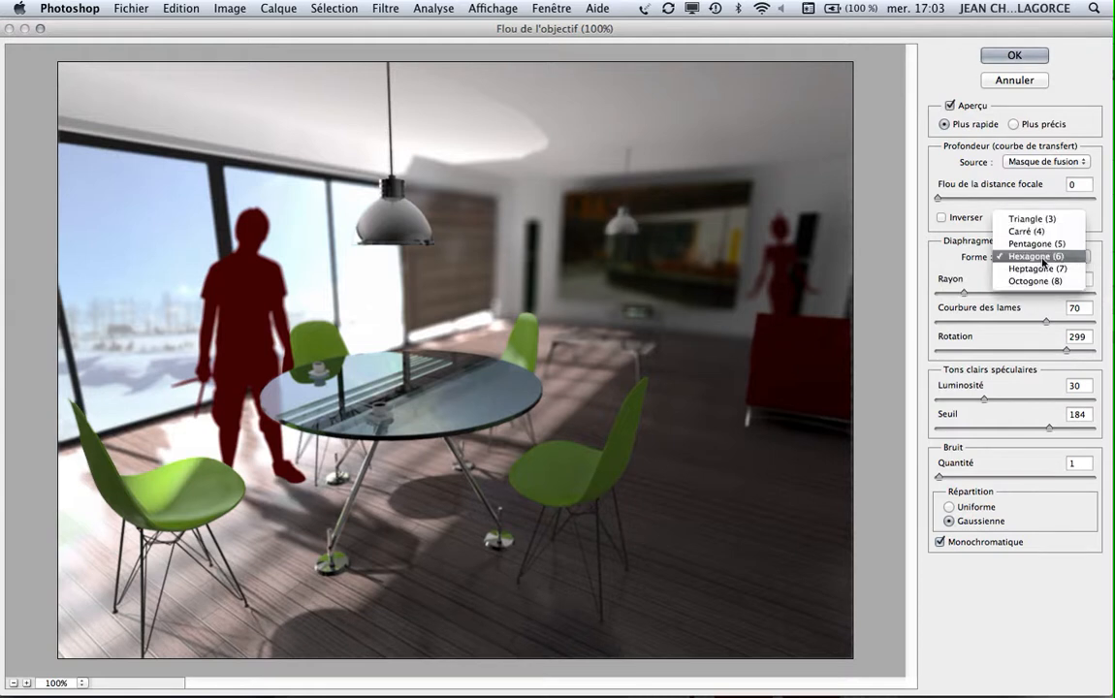
left_click(1044, 258)
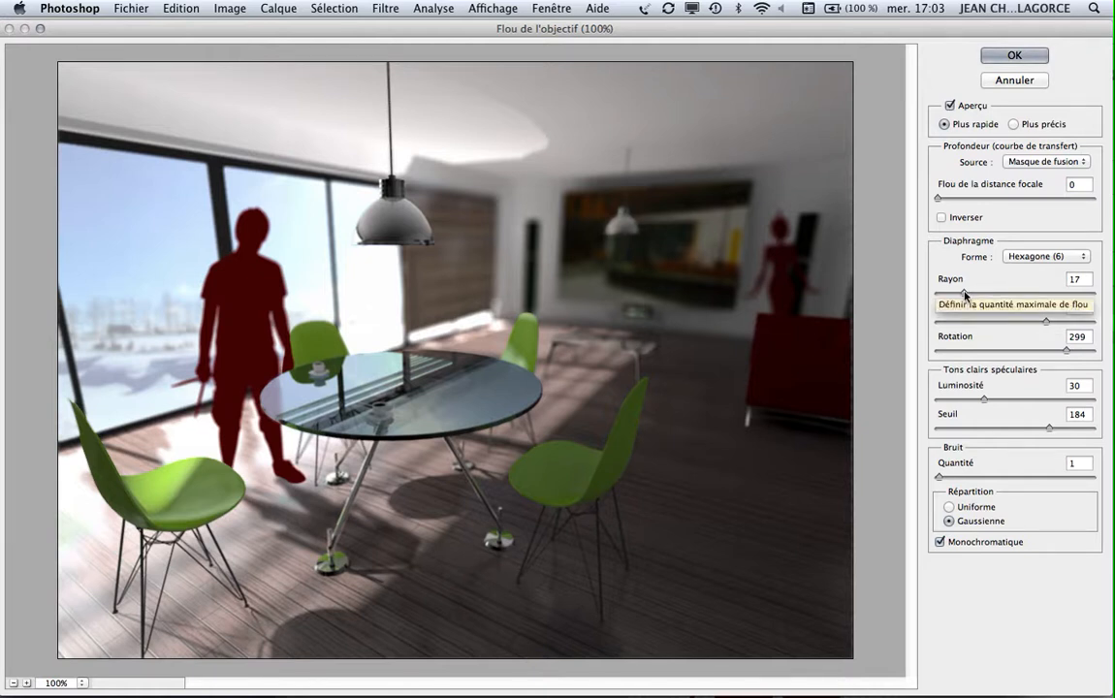
left_click_drag(964, 295, 983, 300)
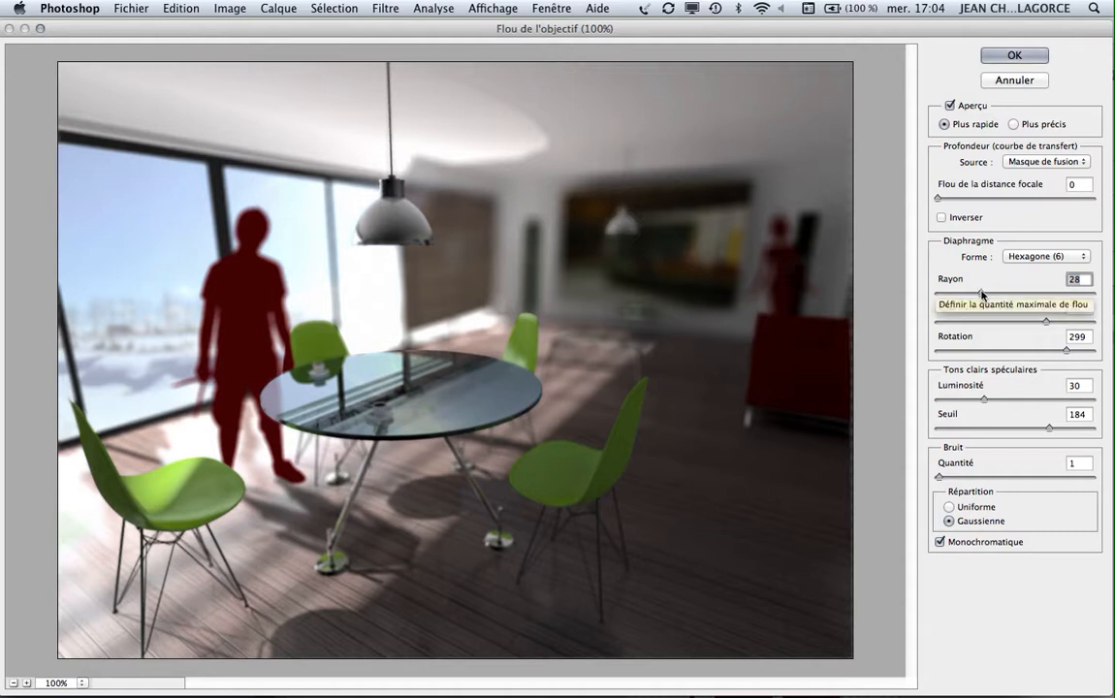
left_click_drag(980, 294, 962, 295)
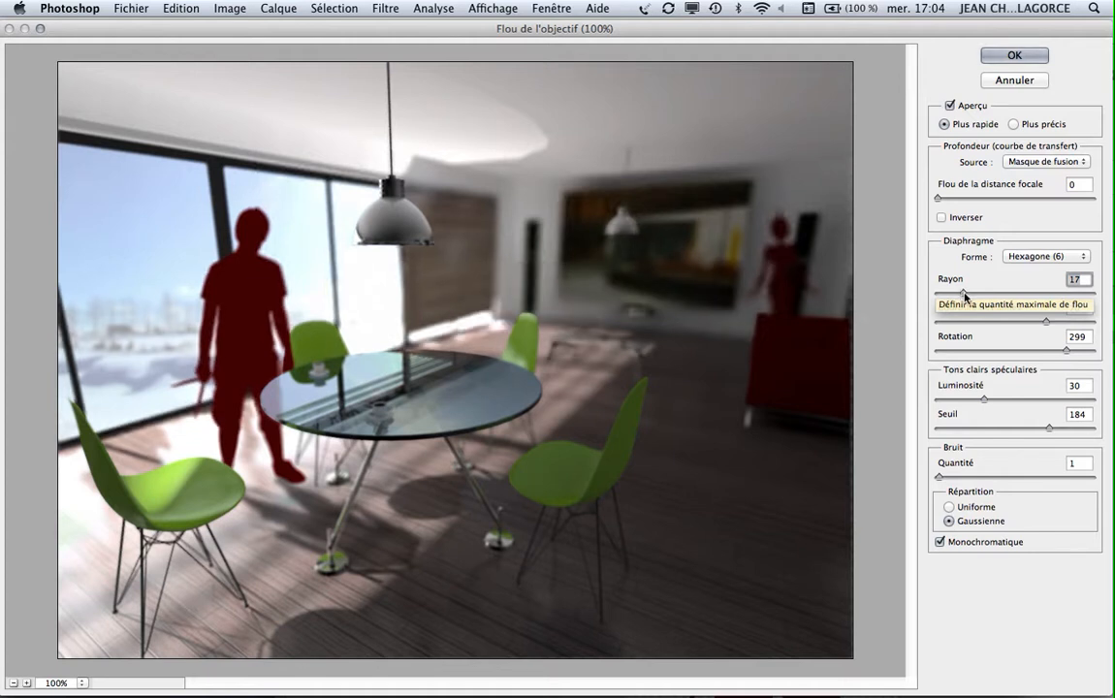
Set the Lens Blur diaphragm to radius 11, blade curvature (Courbure des lames) 35 and rotation 279.
left_click_drag(964, 293, 959, 293)
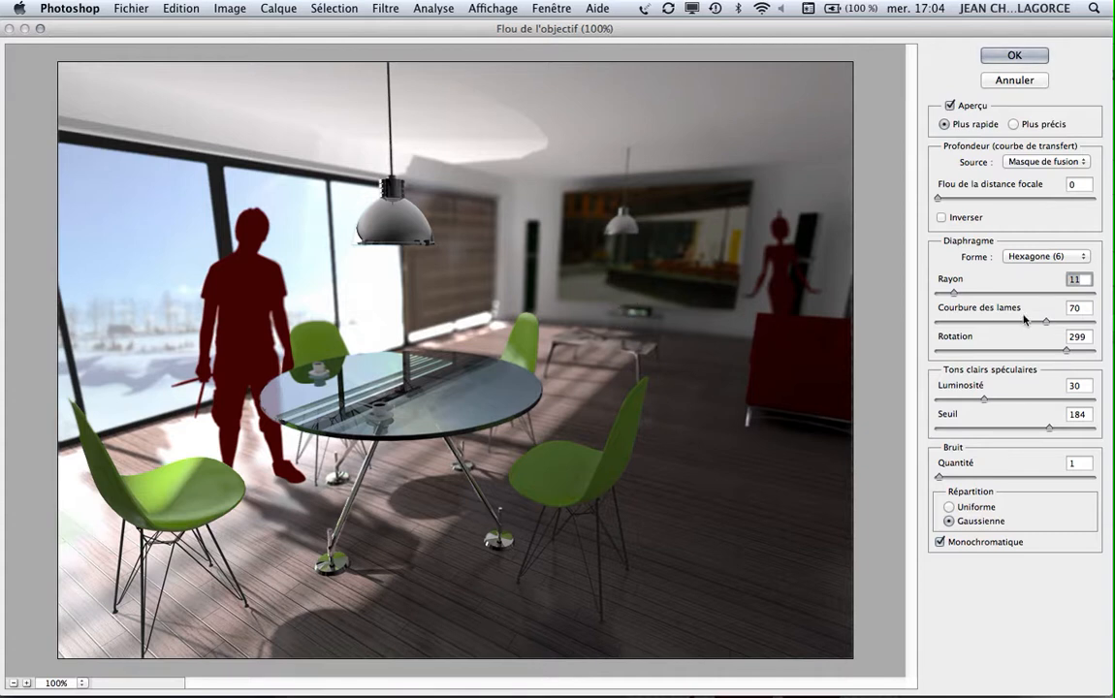
left_click_drag(1045, 321, 955, 322)
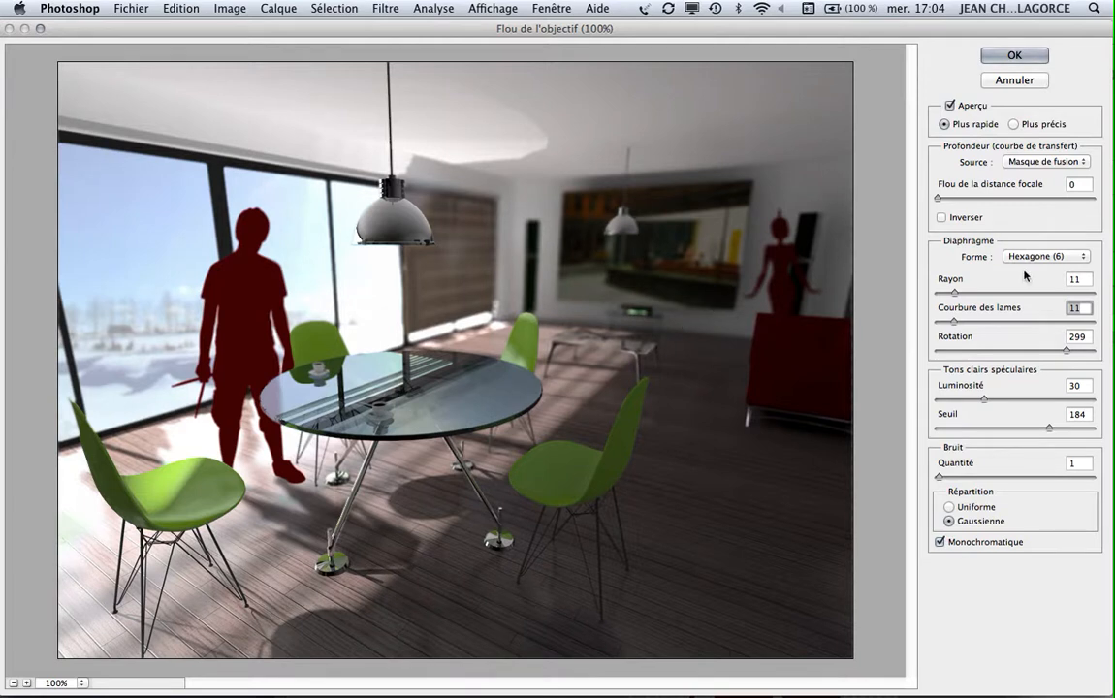
left_click_drag(955, 323, 990, 324)
left_click_drag(1064, 351, 1038, 353)
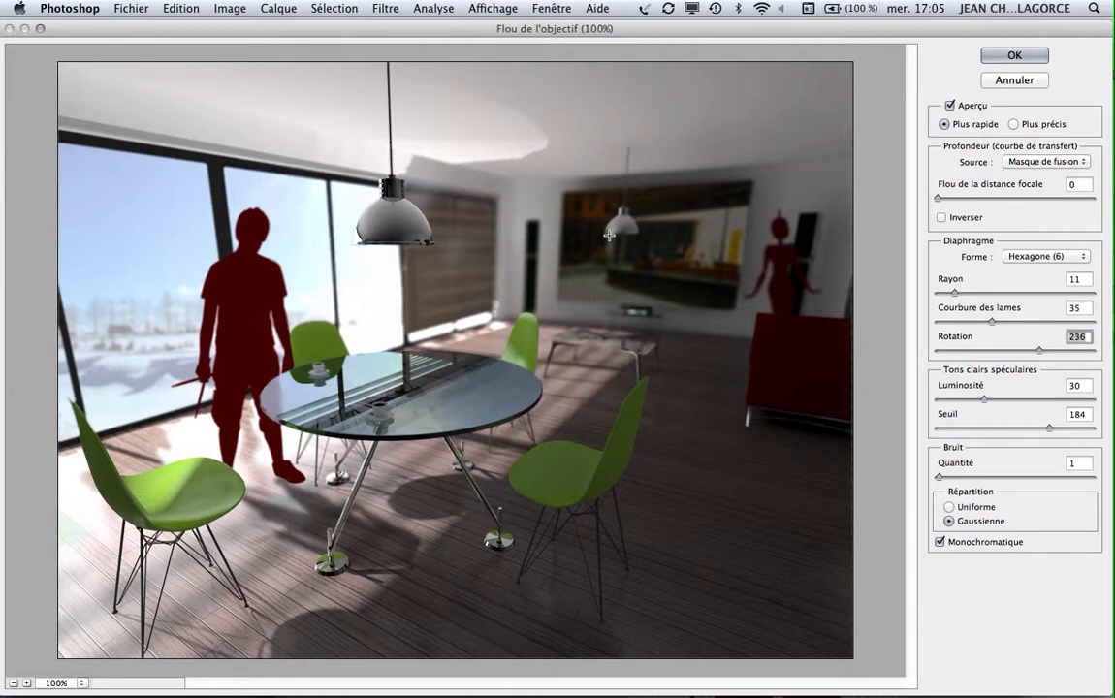
left_click_drag(1040, 353, 1057, 351)
Set the specular highlights (Tons clairs spéculaires) to Luminosité 70 and Seuil 241, with the noise amount at 0.
left_click_drag(991, 397, 1048, 412)
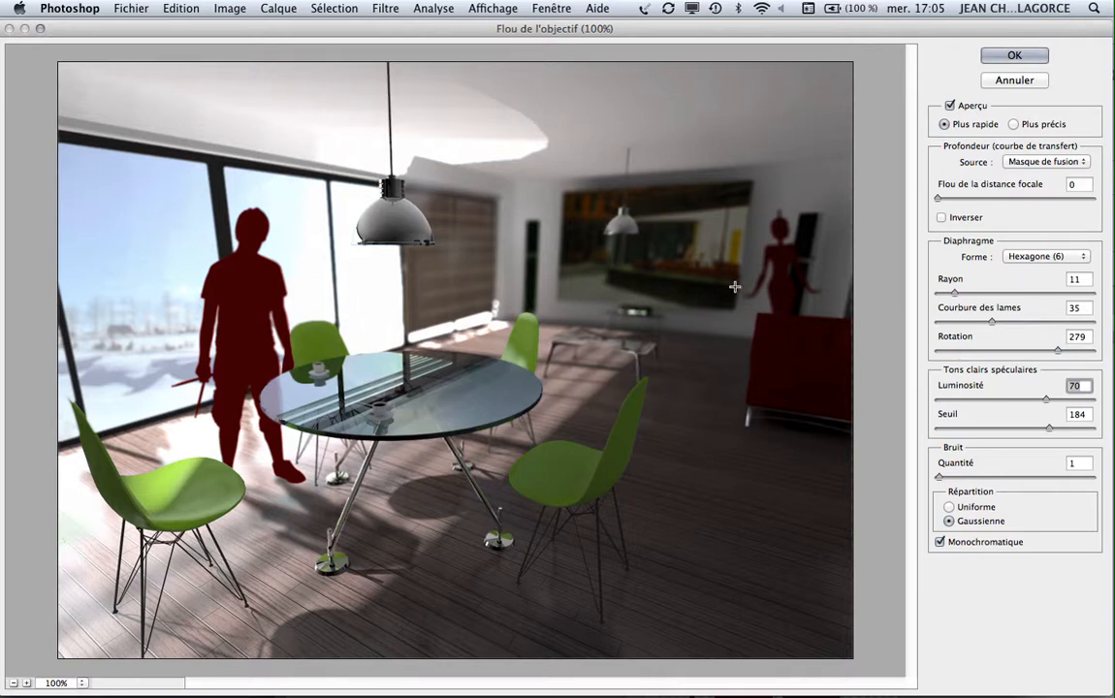
left_click_drag(1050, 429, 1102, 433)
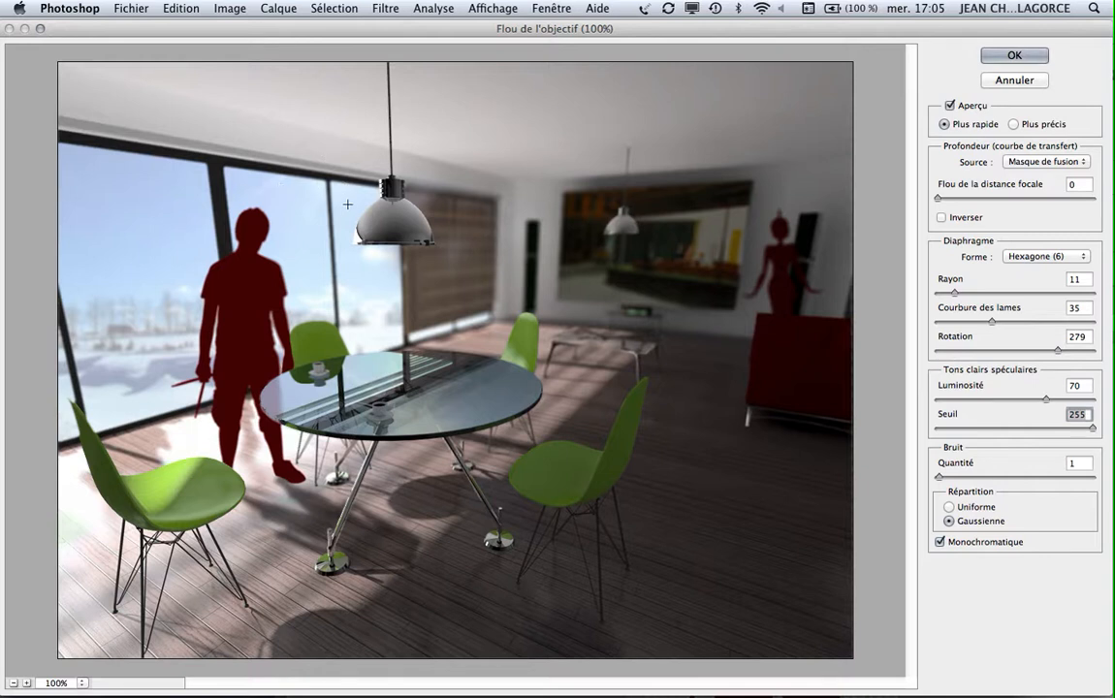
left_click_drag(1092, 429, 1085, 428)
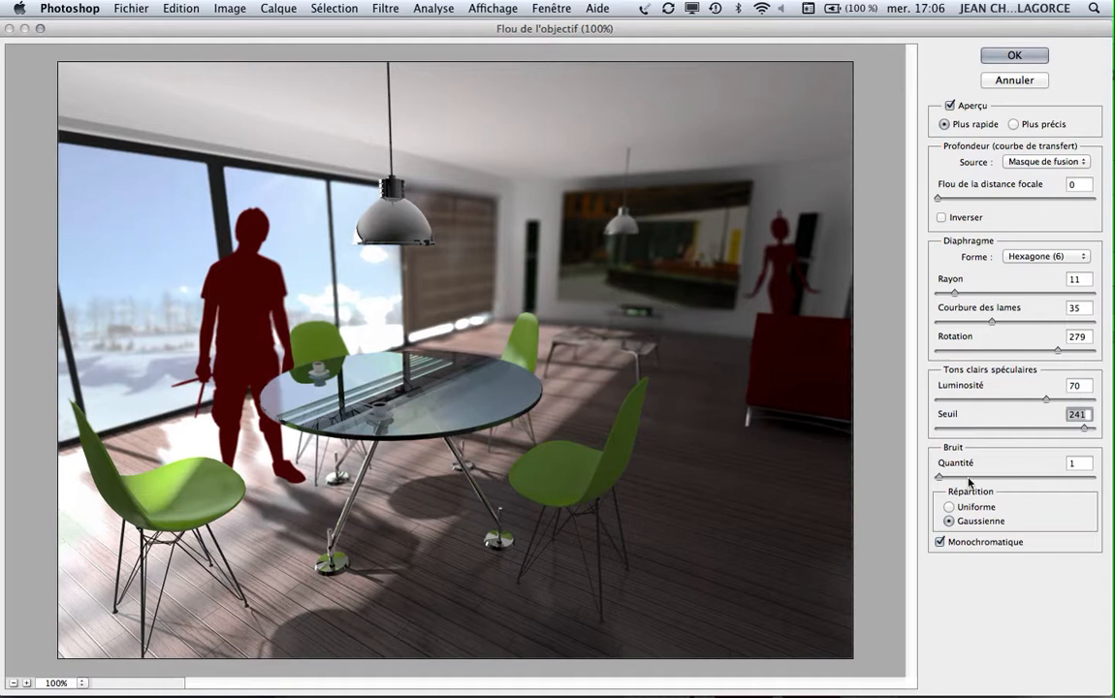
left_click_drag(941, 479, 937, 478)
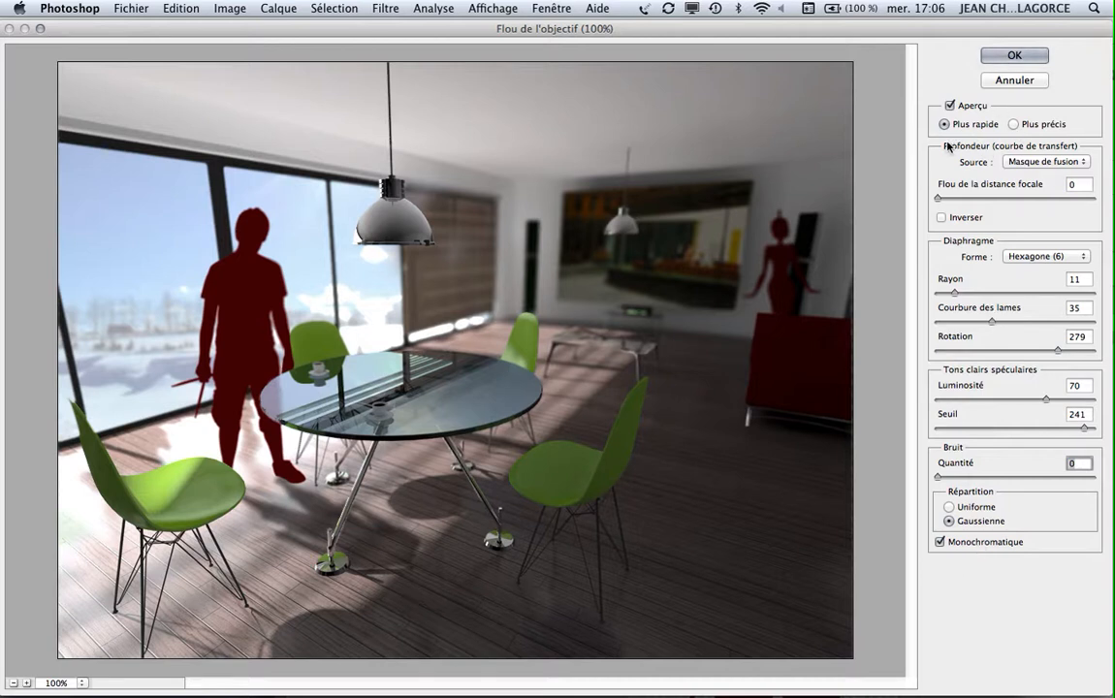
Set the blur radius to 13 and apply Lens Blur with the preview quality at Plus précis.
left_click_drag(956, 295, 957, 295)
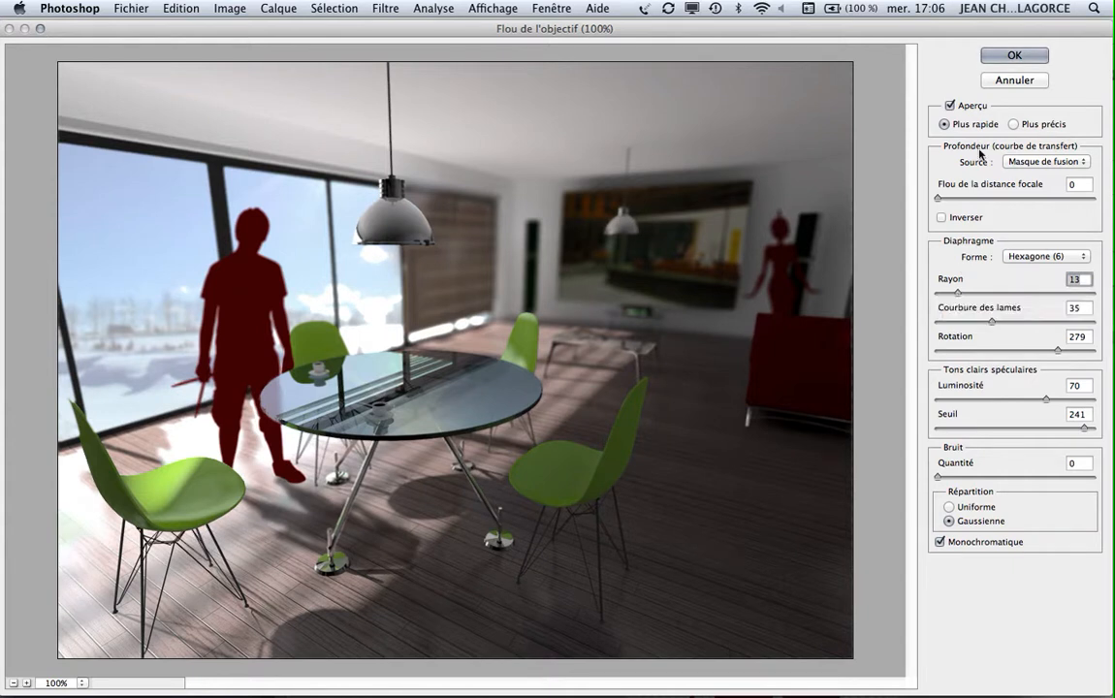
left_click(1014, 122)
left_click(1012, 57)
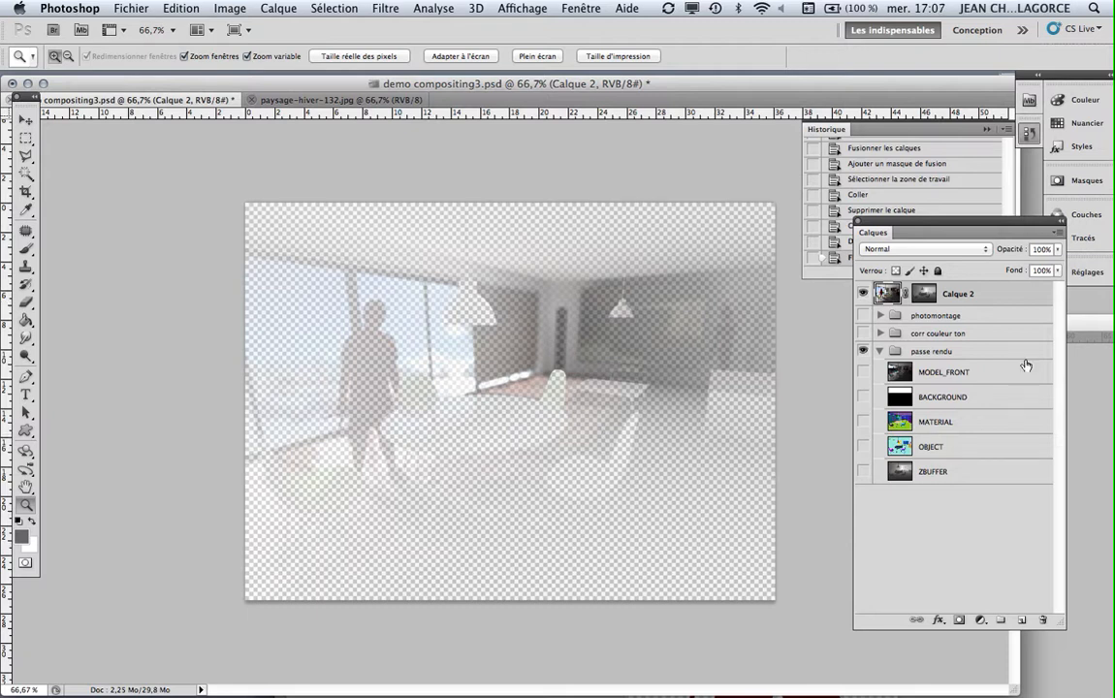
Delete the layer mask from Calque 2, keeping its blurred image.
left_click(925, 298)
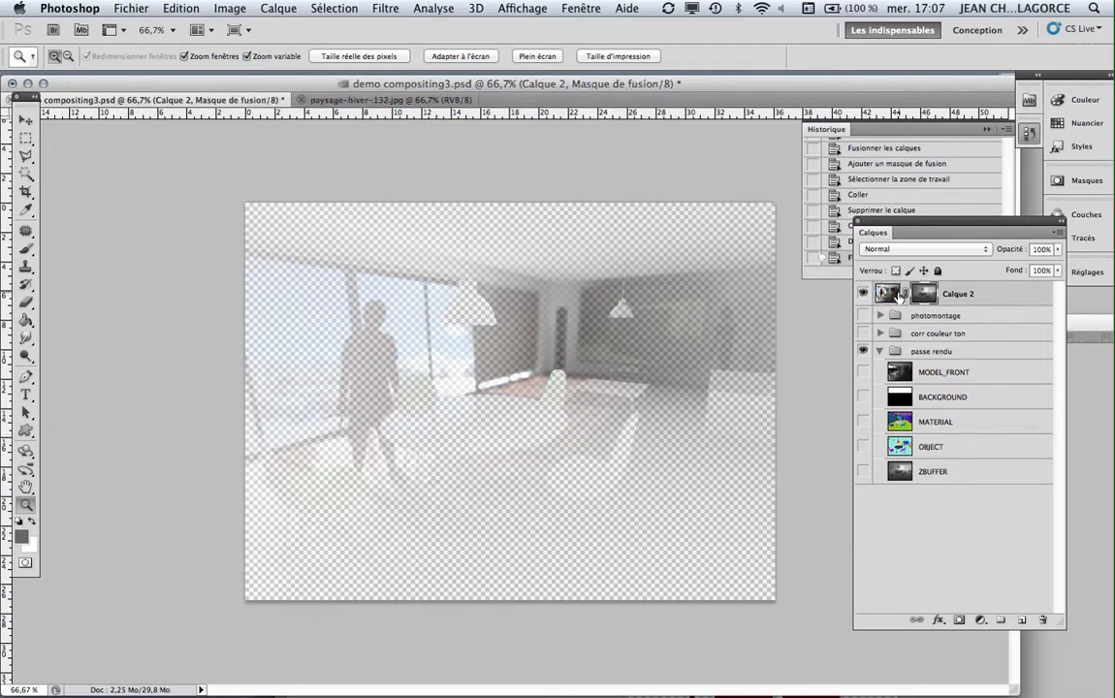
right_click(926, 294)
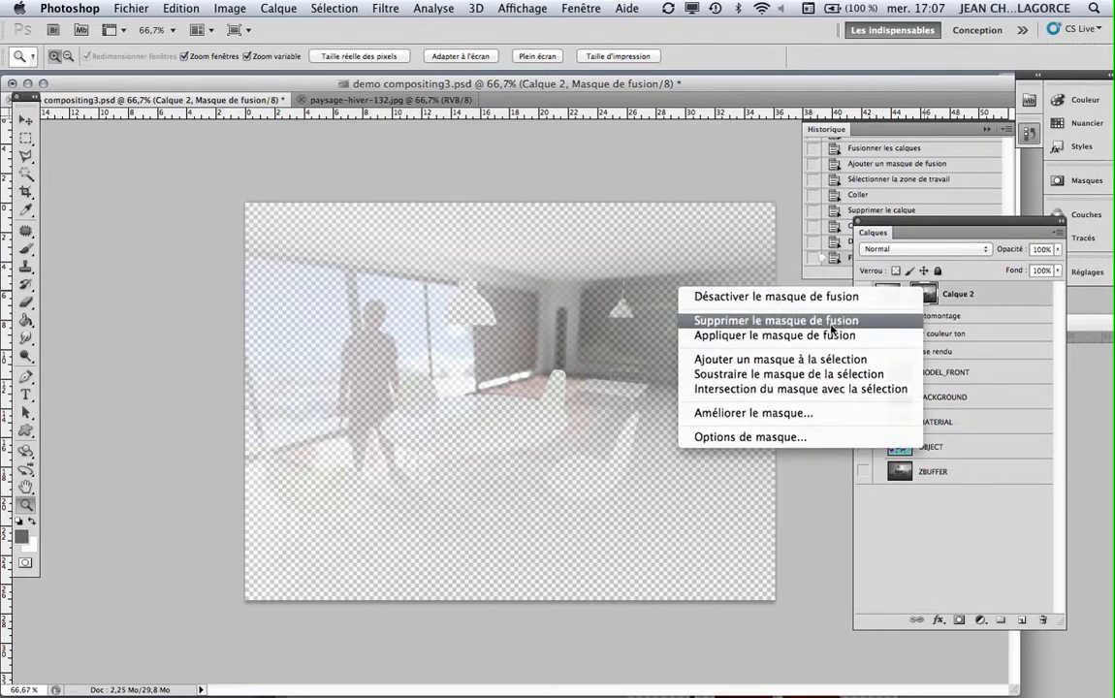
left_click(766, 320)
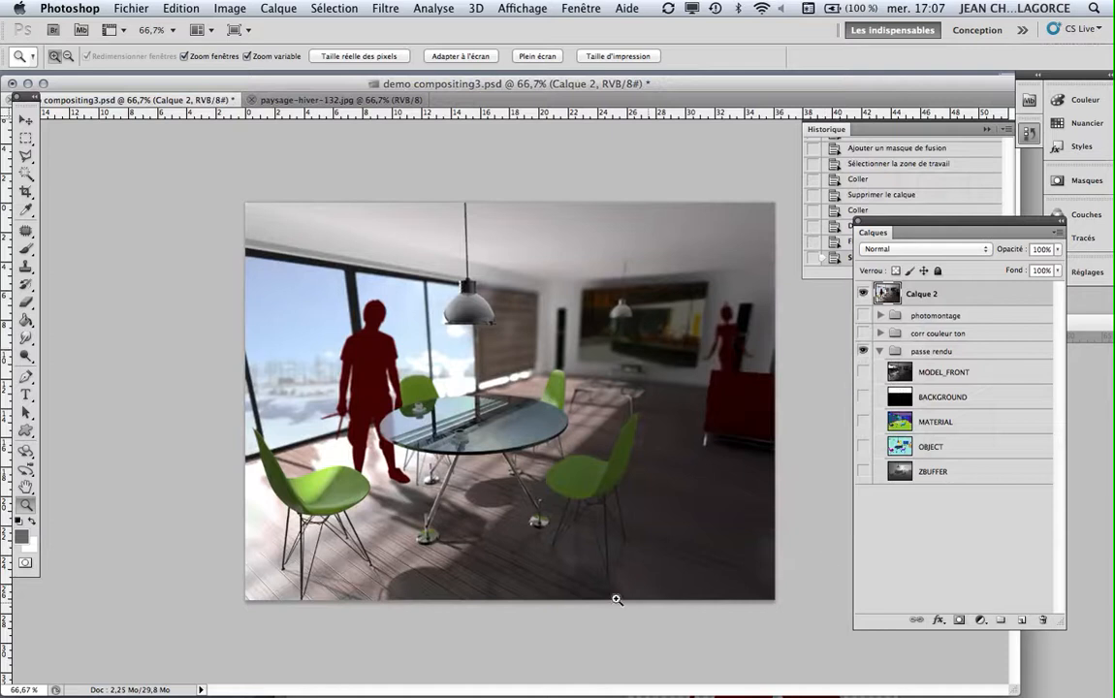
Examine the depth blur on the table, chairs and background up close.
left_click(571, 413)
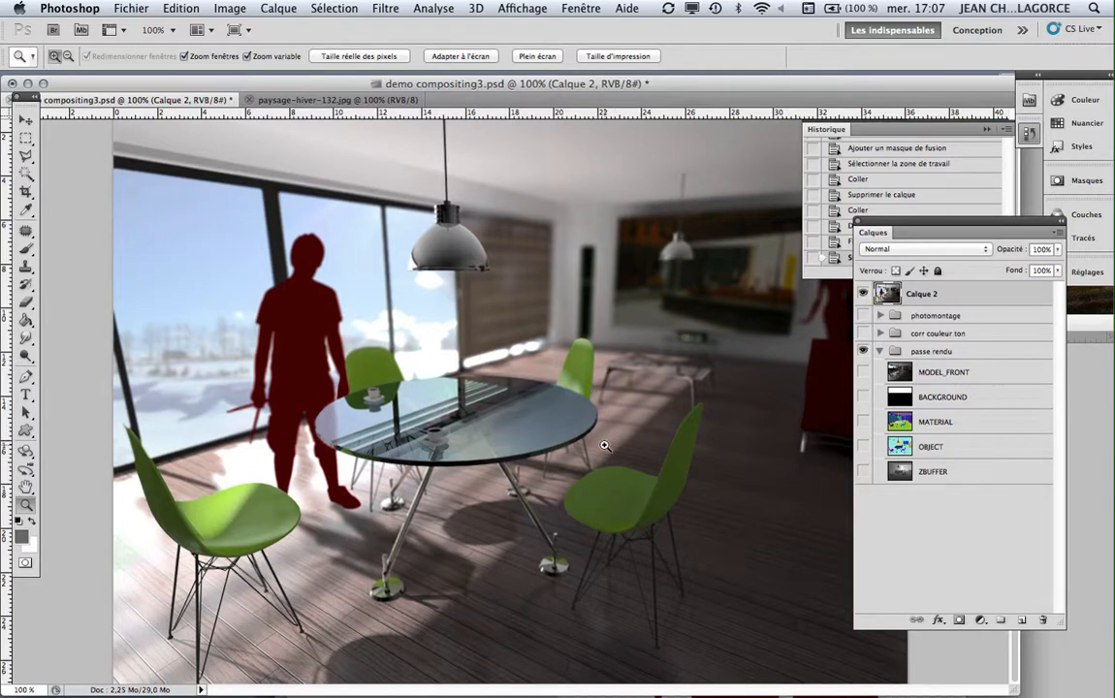
scroll(603, 447, "up", 2)
scroll(603, 447, "down", 2)
left_click(567, 411)
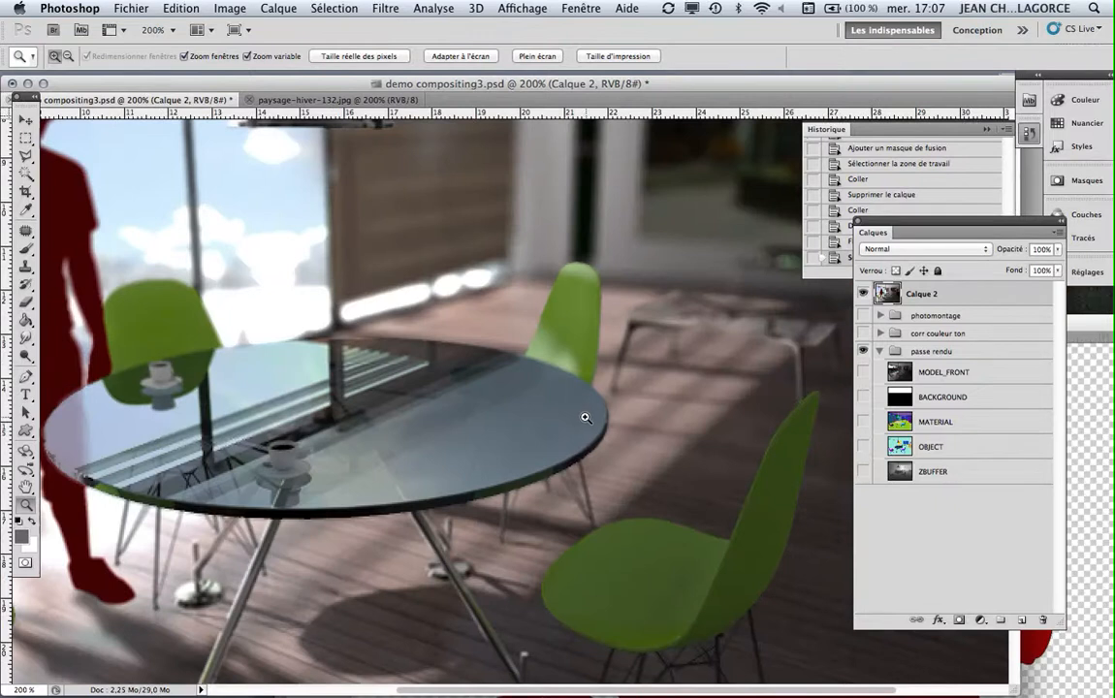
left_click(585, 414, "alt")
left_click(585, 418, "alt")
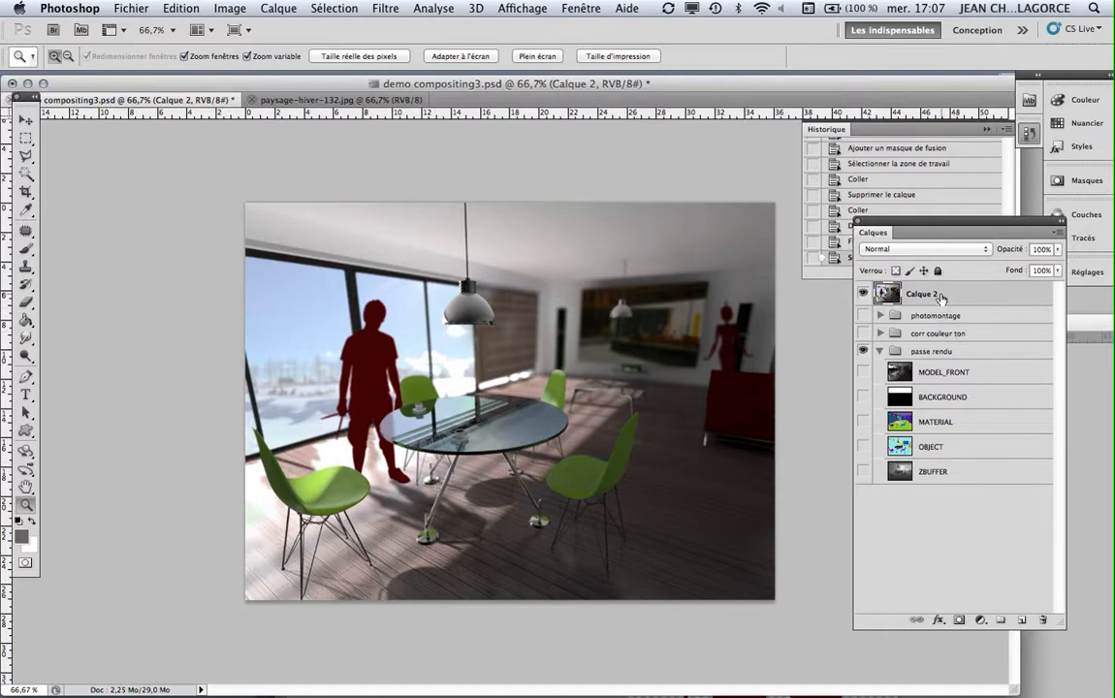
Add a Levels adjustment layer named Niveaux 2 above Calque 2, with Normal mode and 100% opacity.
left_click(276, 11)
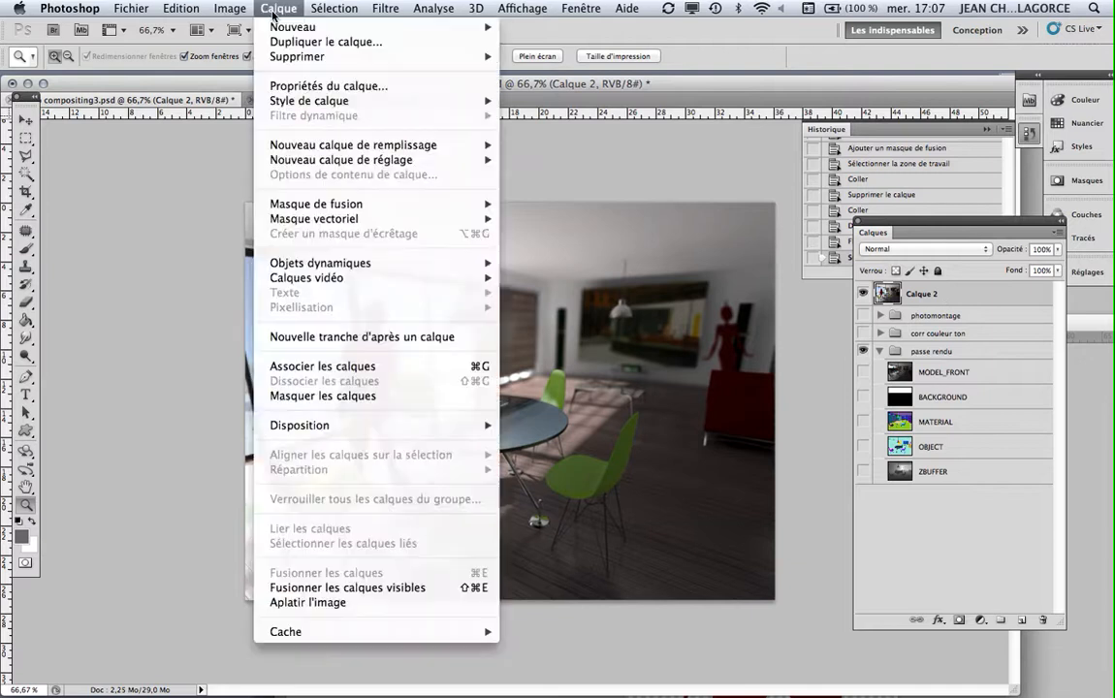
mouse_move(325, 162)
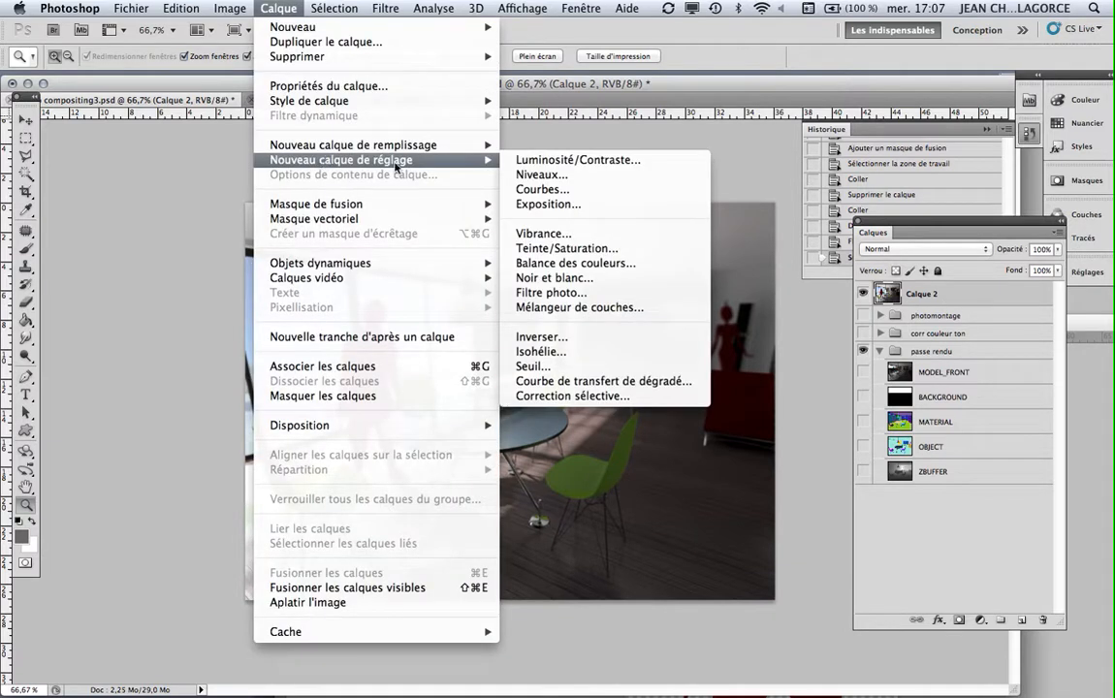
left_click(535, 176)
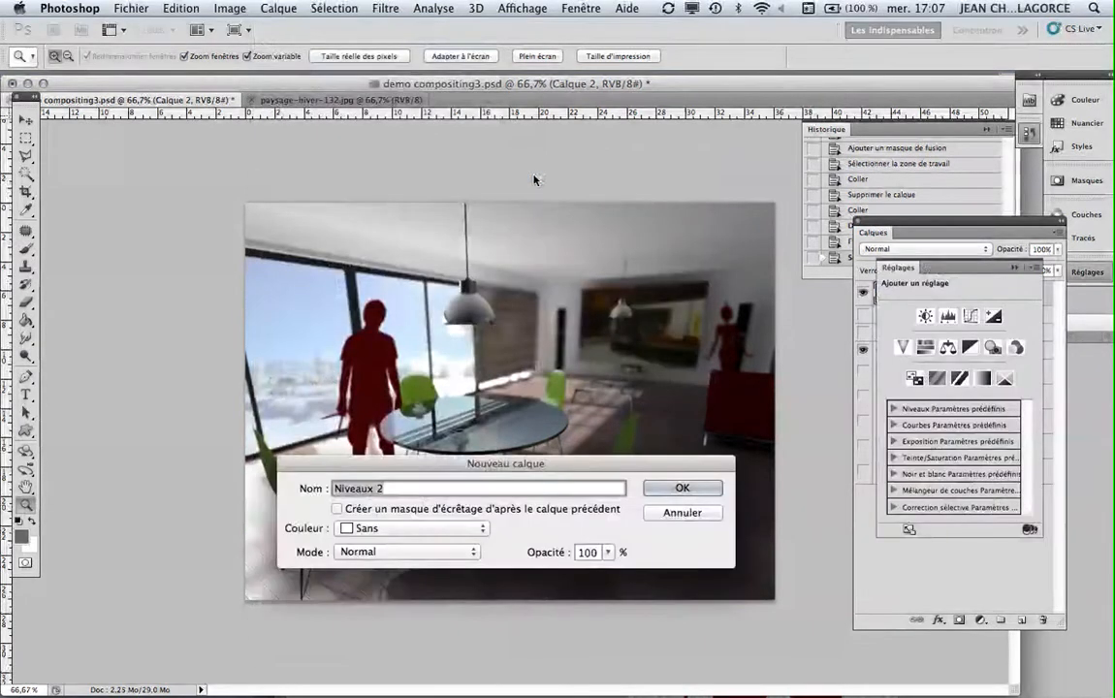
left_click(682, 487)
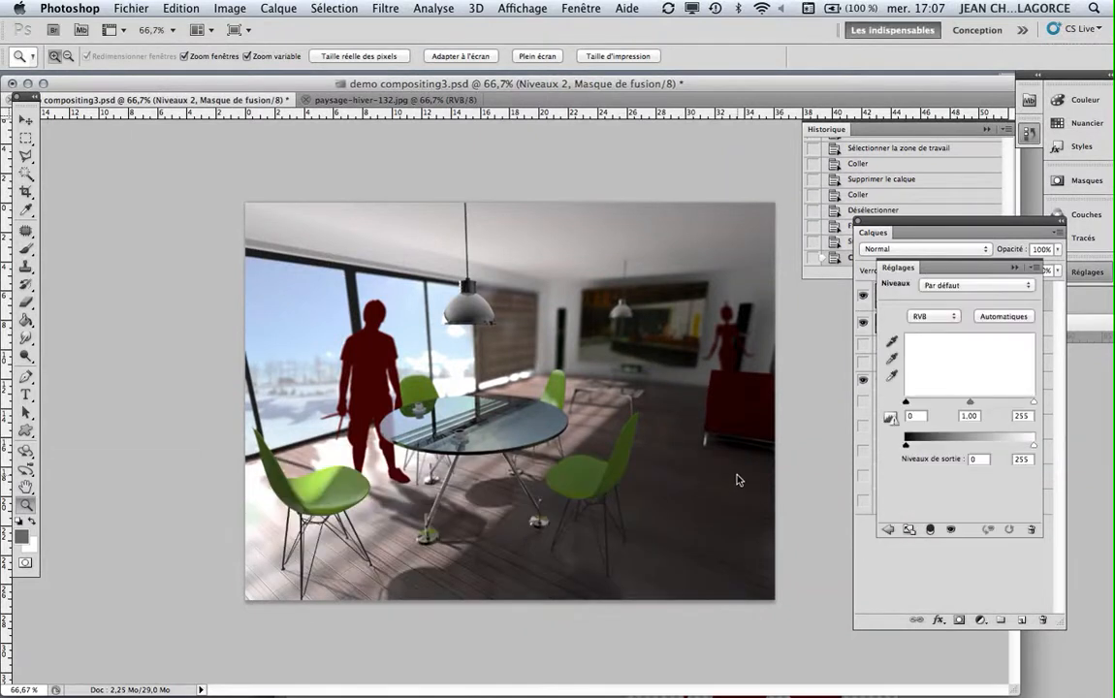
Set Niveaux 2's black input level to 11, trying midtones at 0,87 before setting them to 1,00.
left_click_drag(1034, 403, 976, 408)
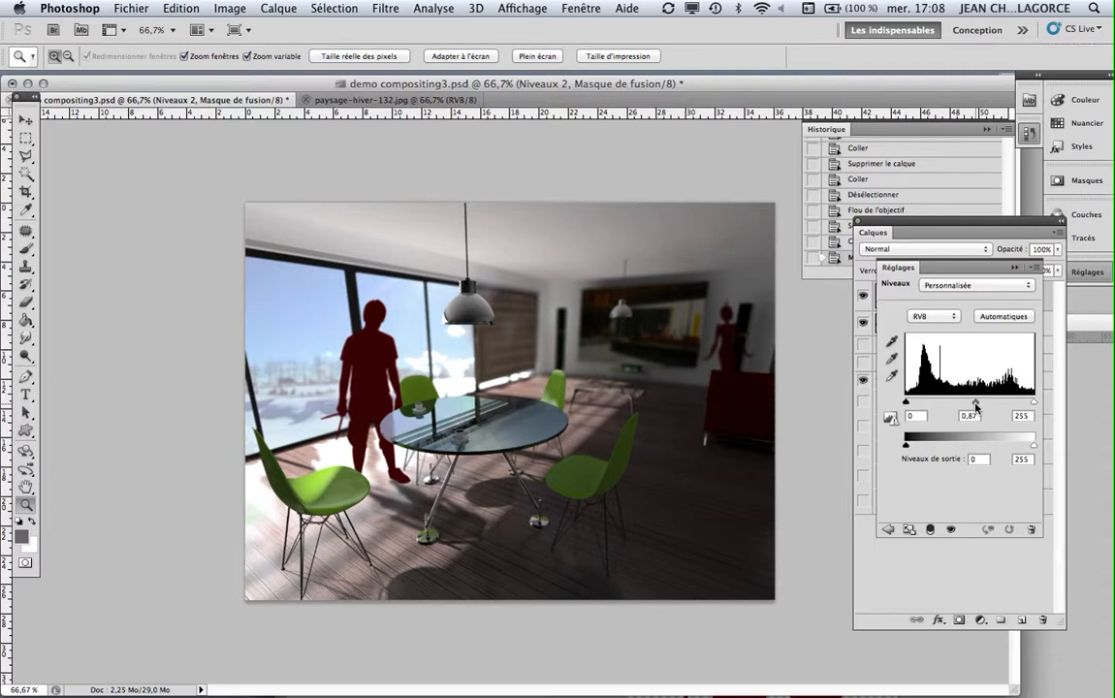
left_click_drag(977, 407, 975, 405)
left_click_drag(906, 404, 910, 406)
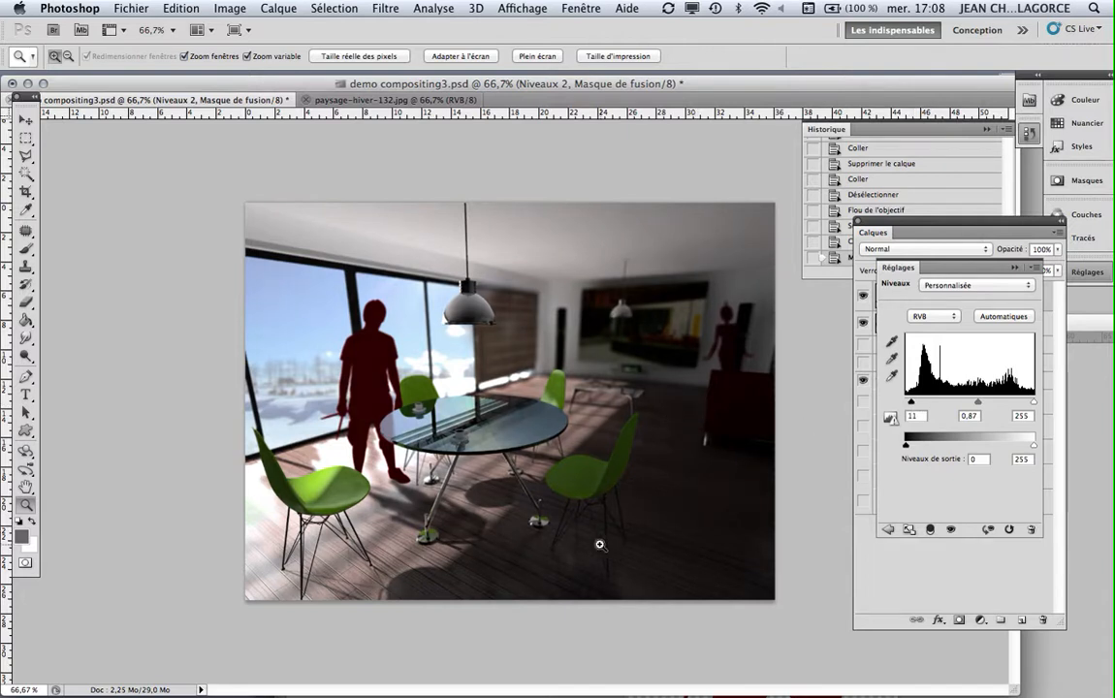
left_click_drag(979, 405, 970, 403)
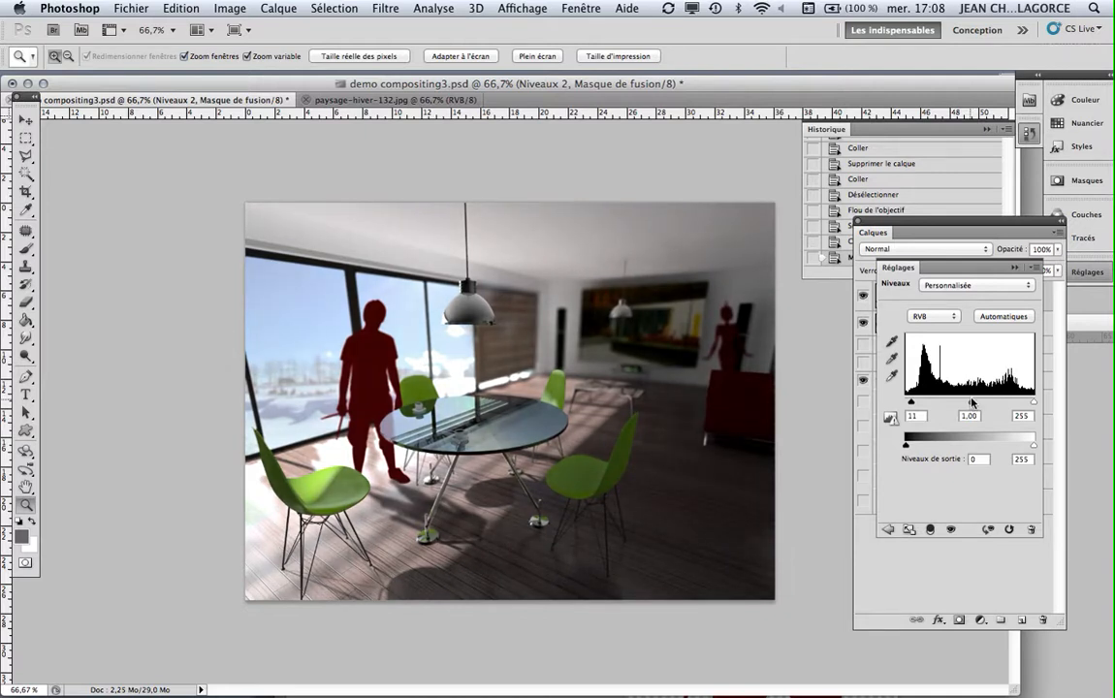
left_click_drag(974, 401, 974, 402)
Move the Calques panel clear of the Levels adjustment settings.
left_click_drag(922, 235, 895, 361)
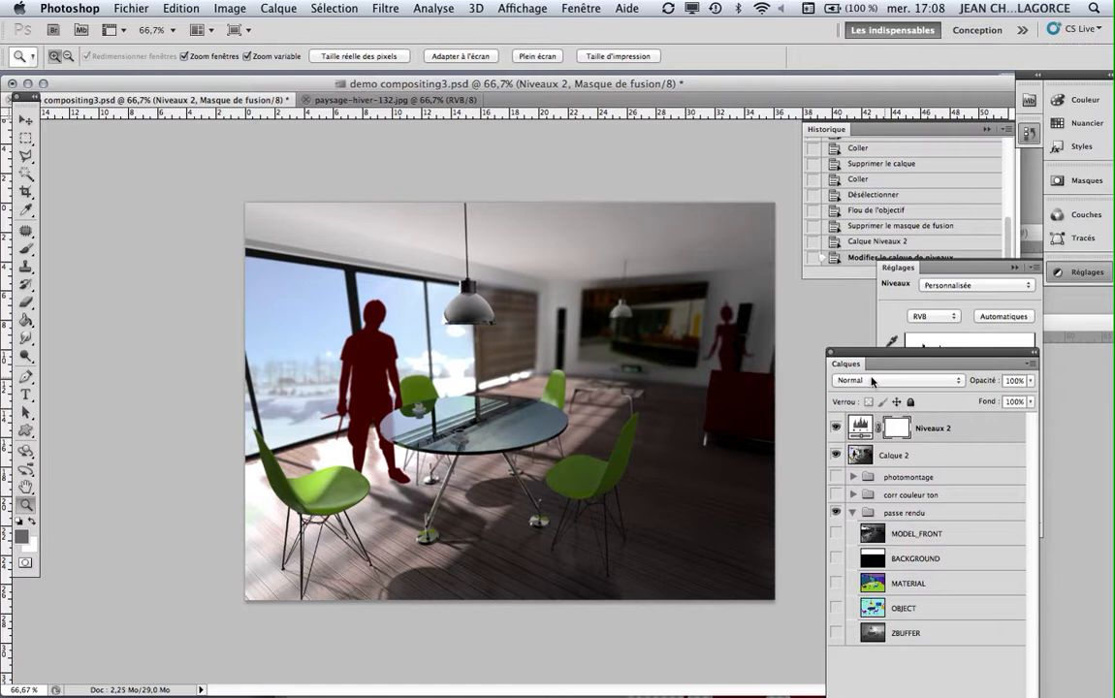
left_click_drag(853, 357, 810, 519)
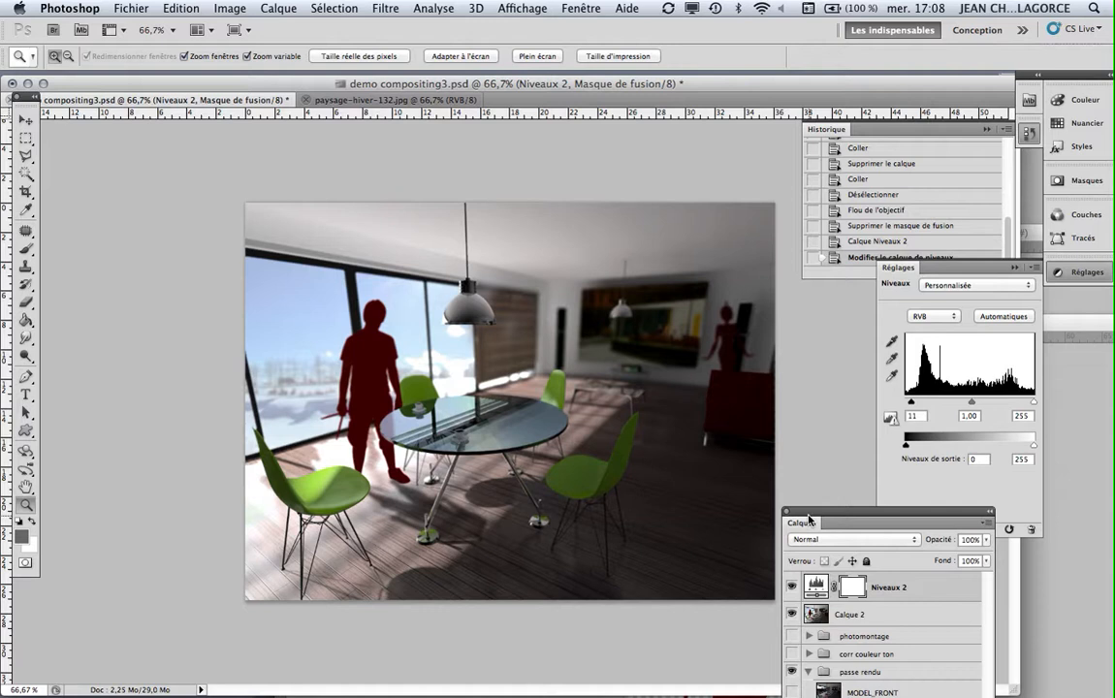
left_click_drag(861, 532, 874, 503)
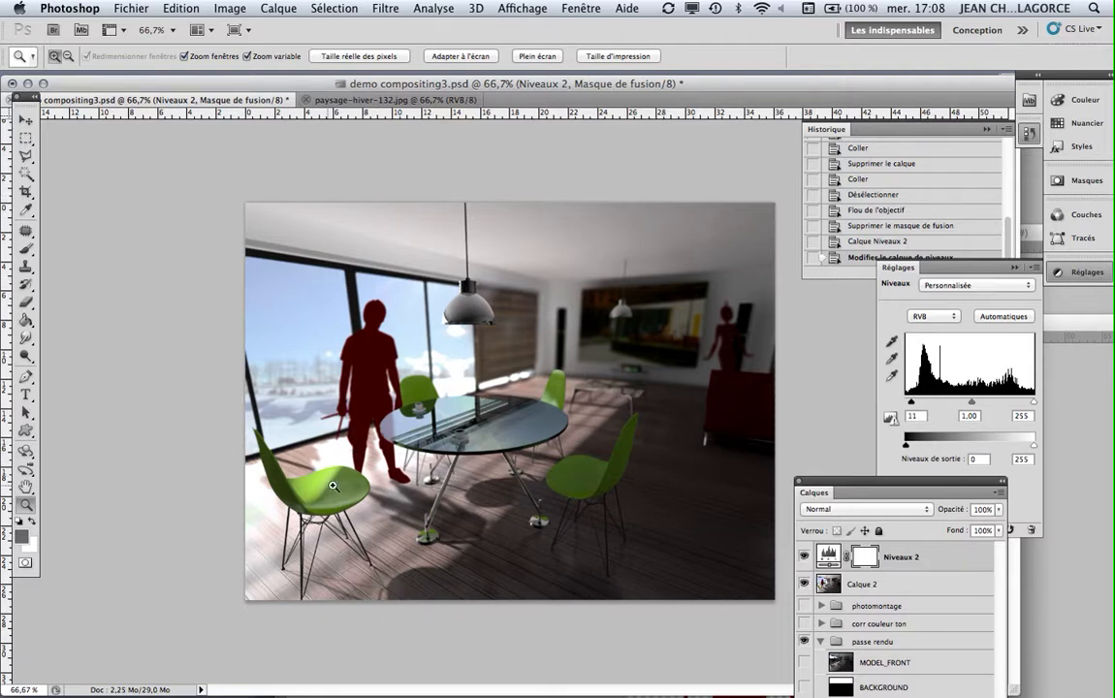
left_click(229, 9)
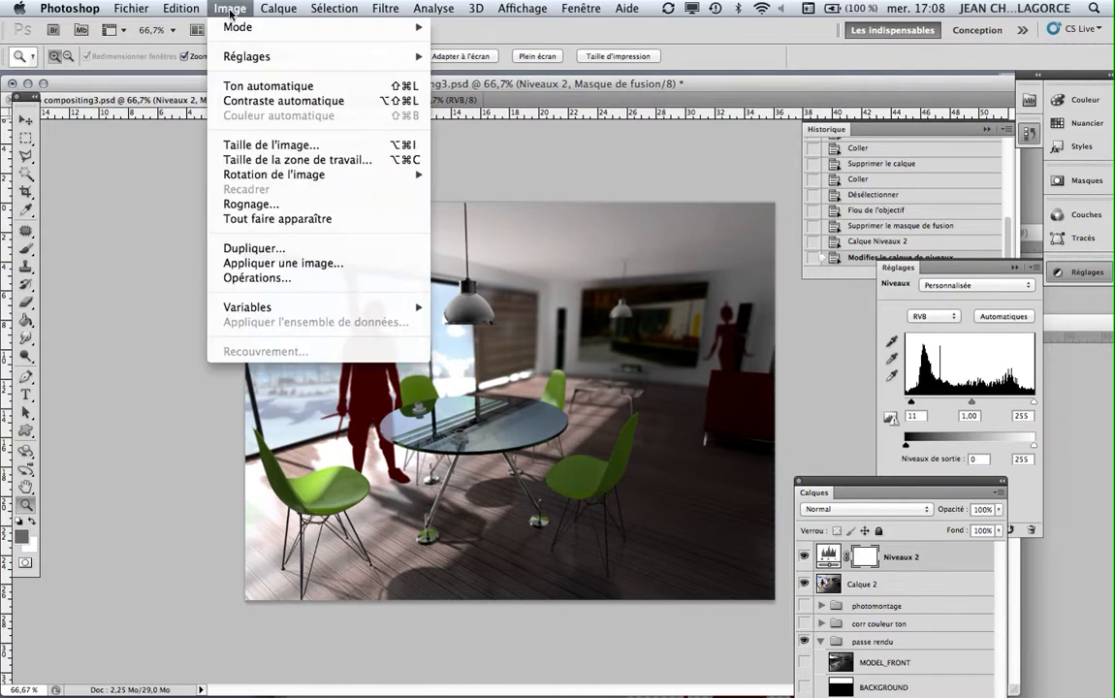
mouse_move(238, 58)
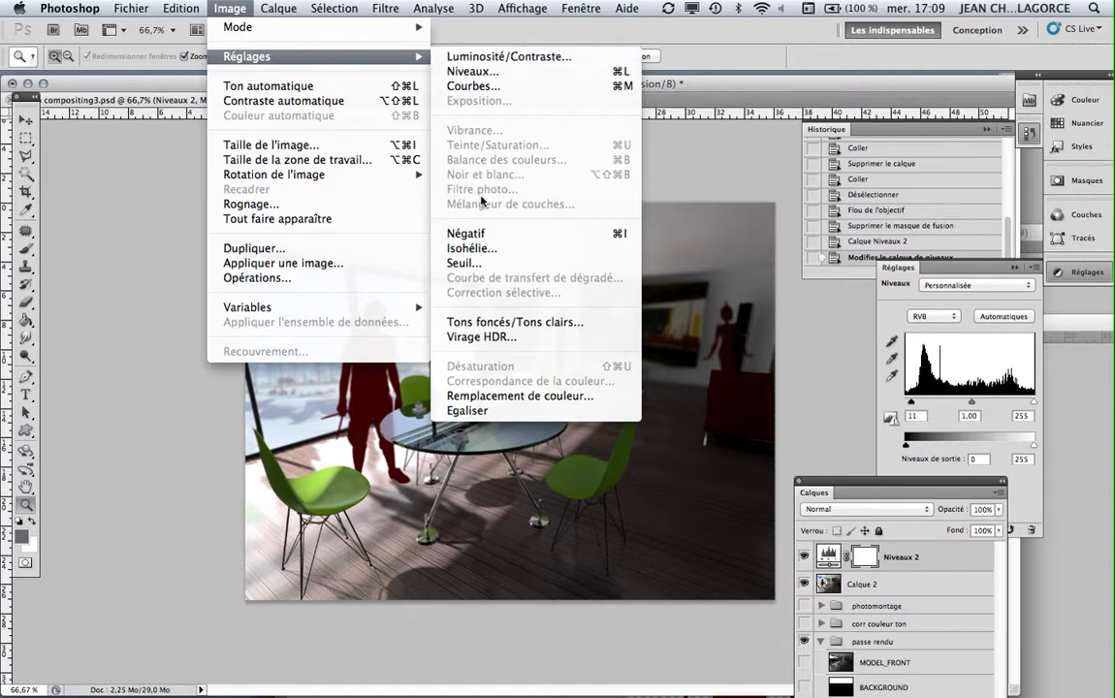
left_click(842, 486)
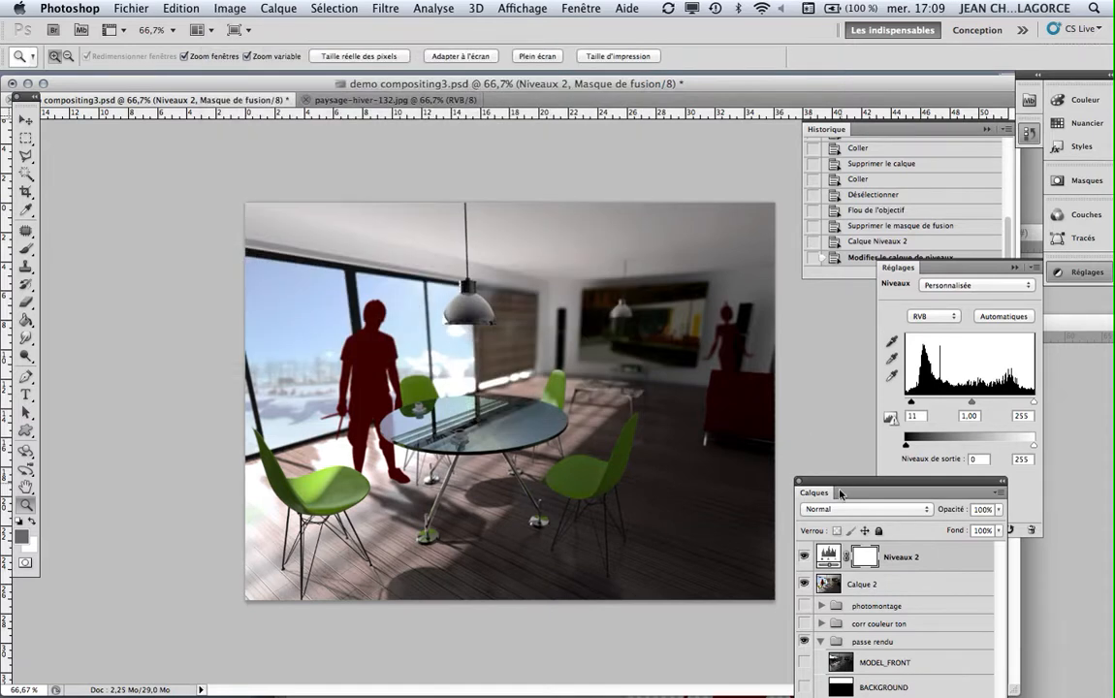
Add a Photo Filter adjustment layer named Filtre photo 1 above Niveaux 2, with Normal mode and 100% opacity.
left_click_drag(842, 495, 792, 274)
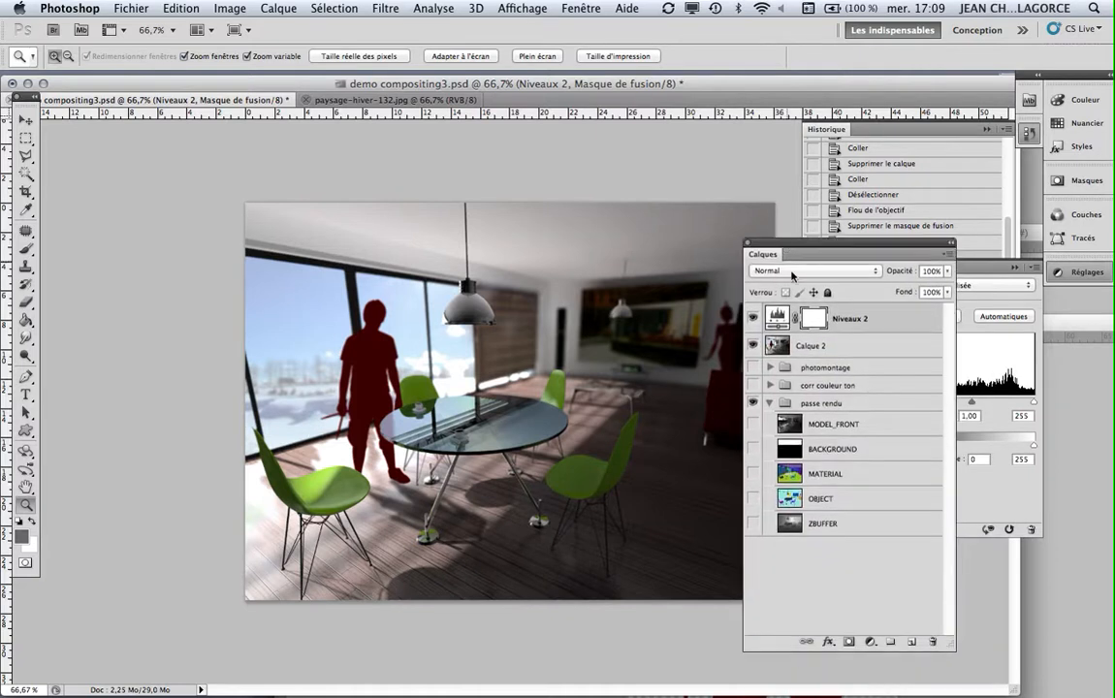
left_click(257, 10)
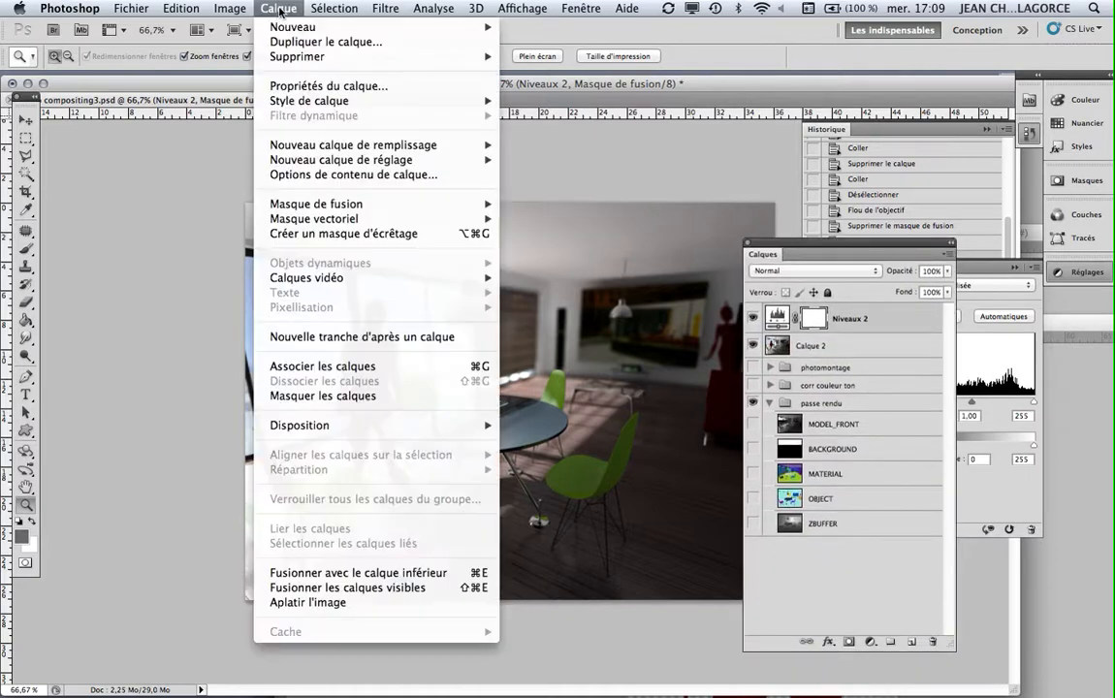
mouse_move(342, 152)
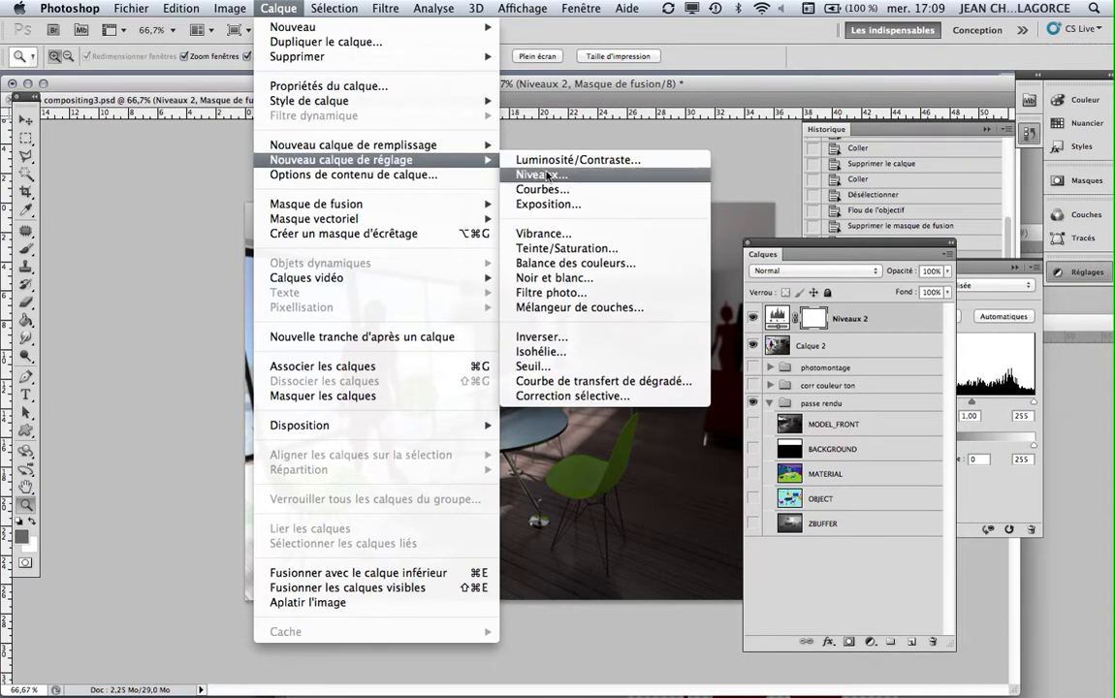
left_click(555, 294)
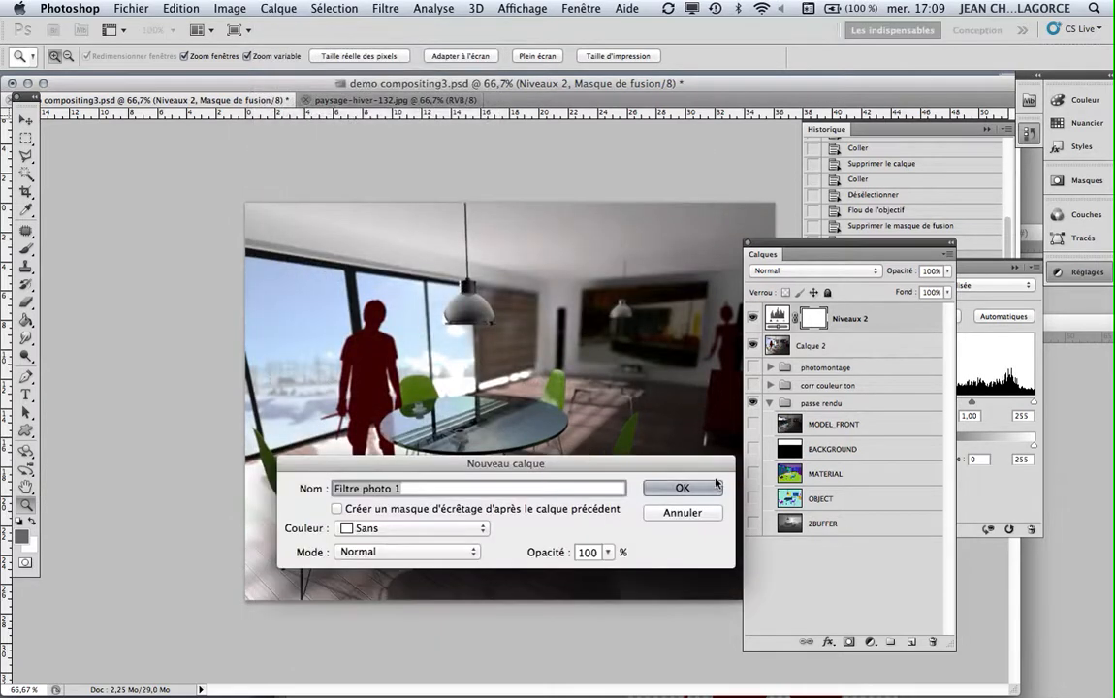
left_click_drag(793, 248, 929, 326)
left_click_drag(565, 466, 896, 145)
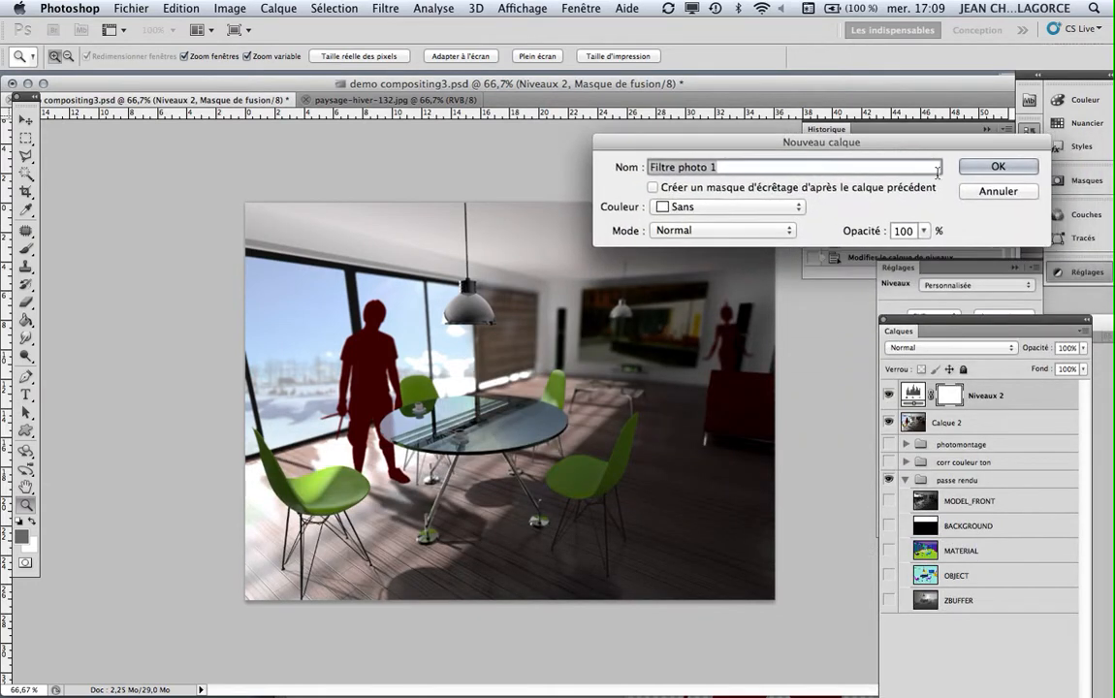
left_click(998, 169)
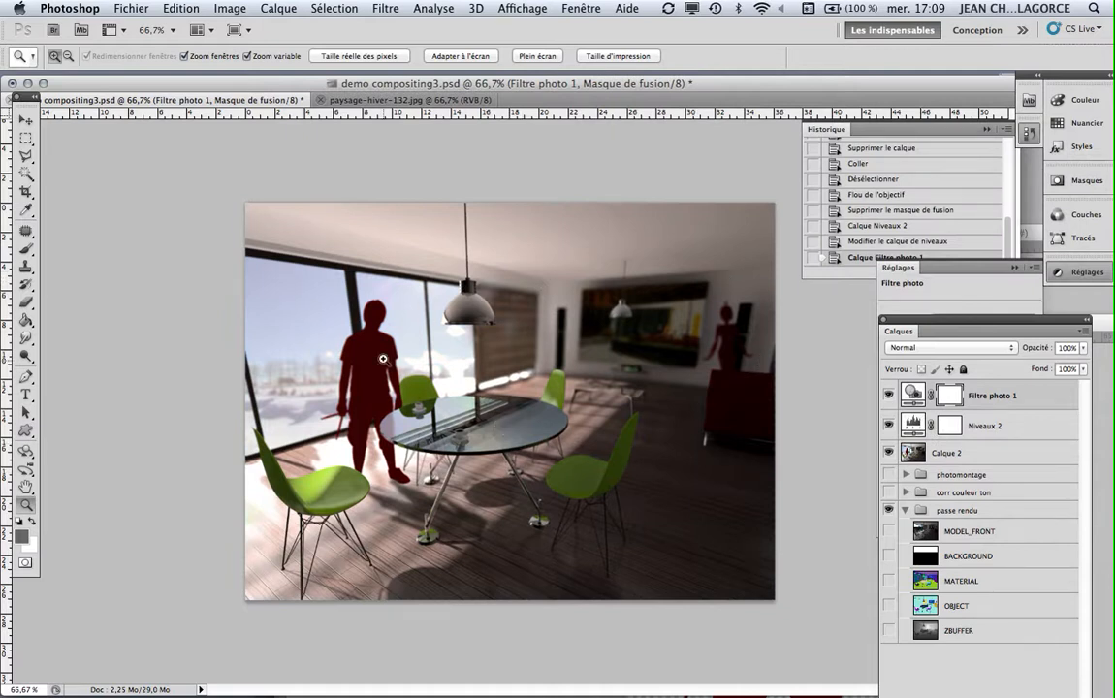
Set Filtre photo 1 to Filtre réchauffant (LBA) at 5% density, trying Filtre refroidissant (80) and (82) before settling.
left_click(911, 396)
left_click_drag(914, 323, 707, 435)
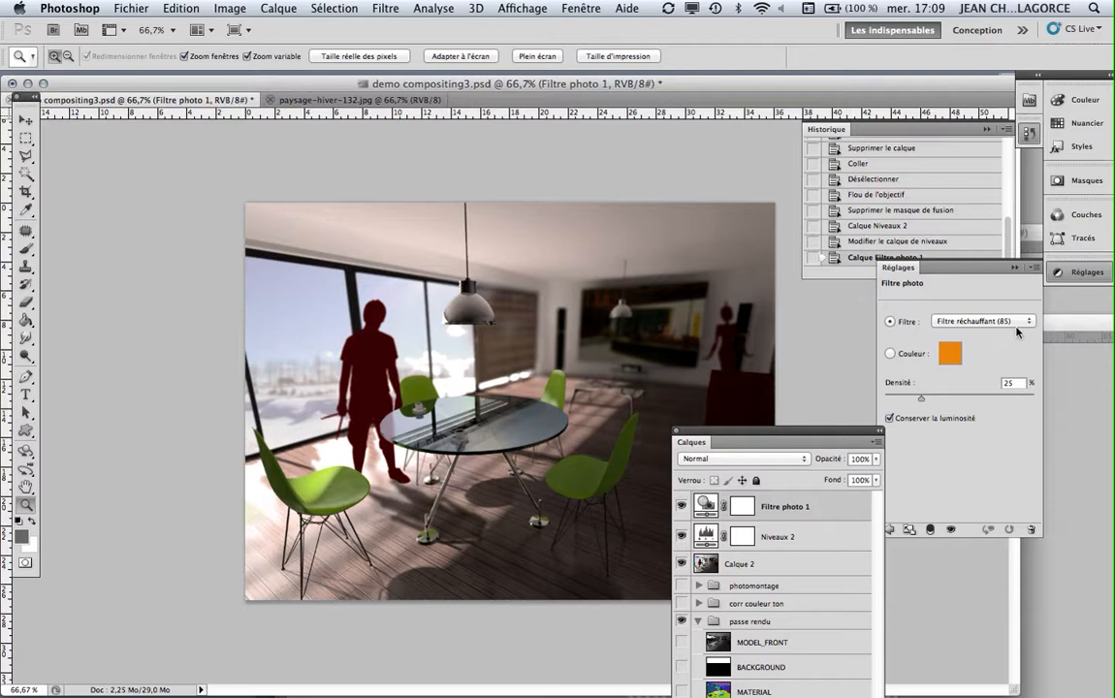
left_click(953, 323)
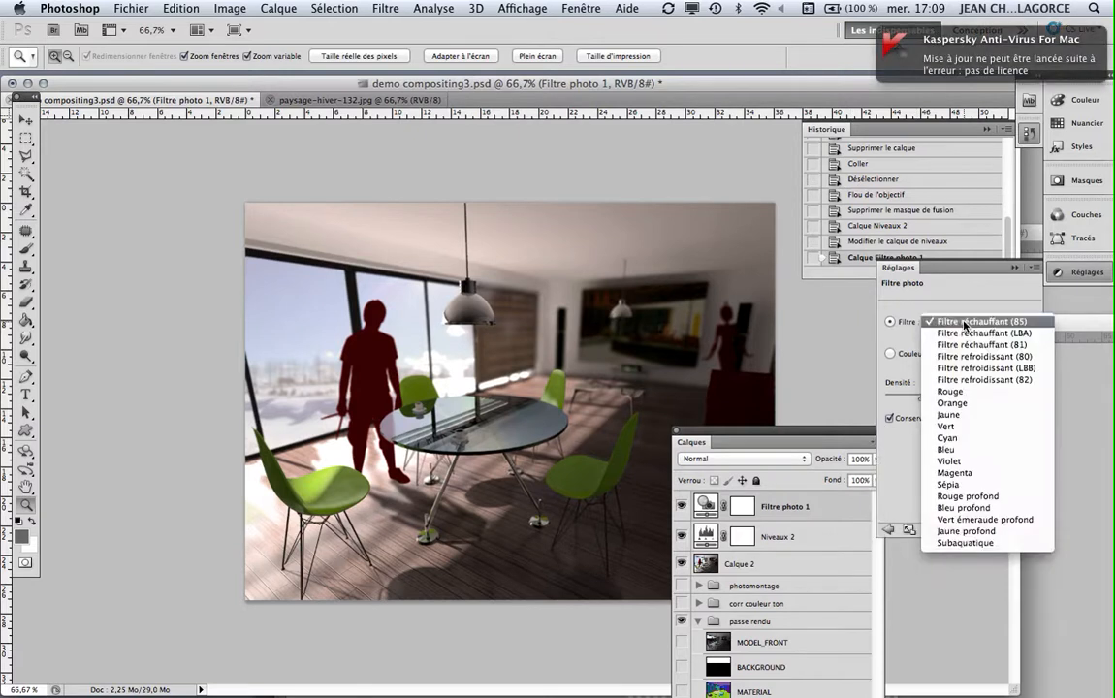
left_click(960, 355)
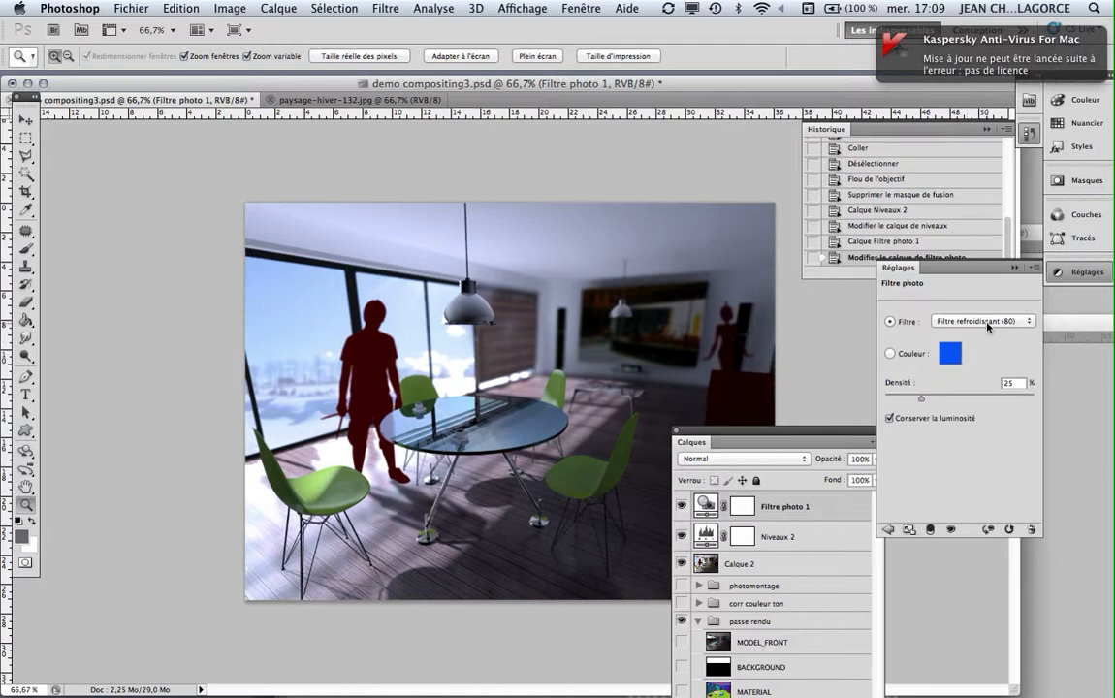
left_click(988, 323)
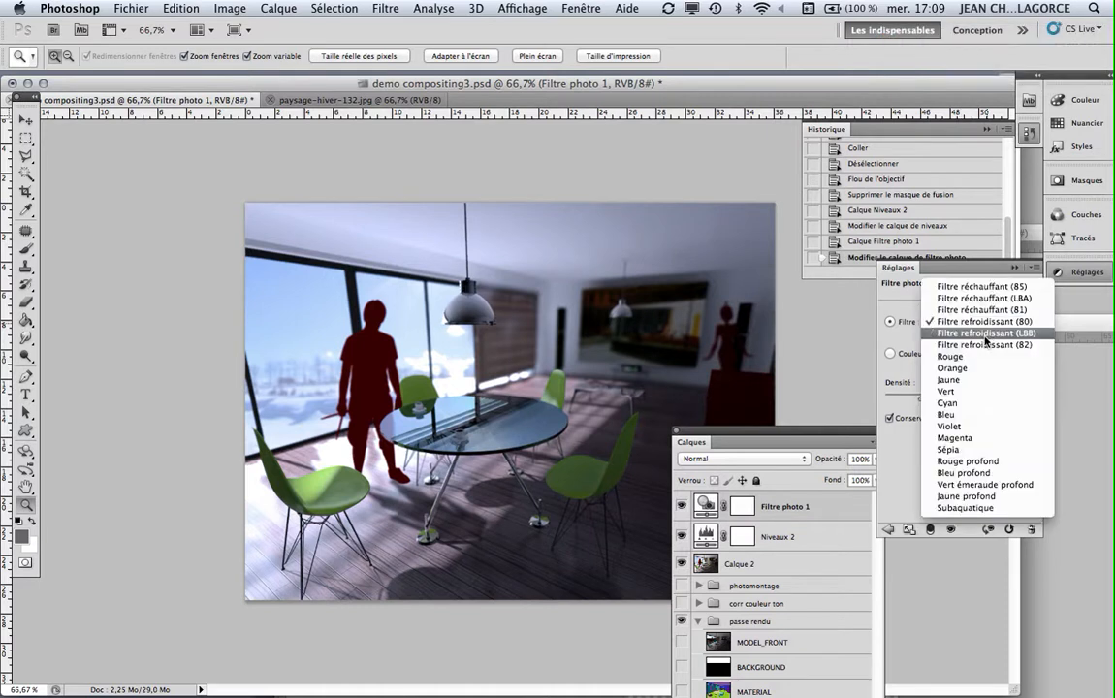
left_click(985, 346)
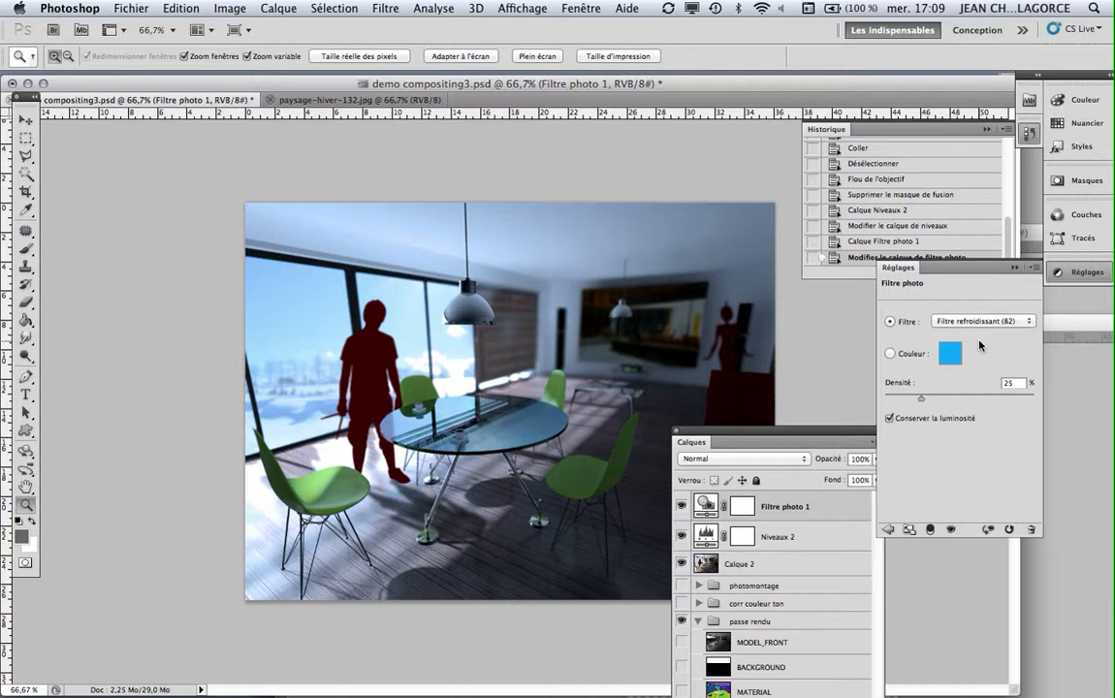
left_click(981, 321)
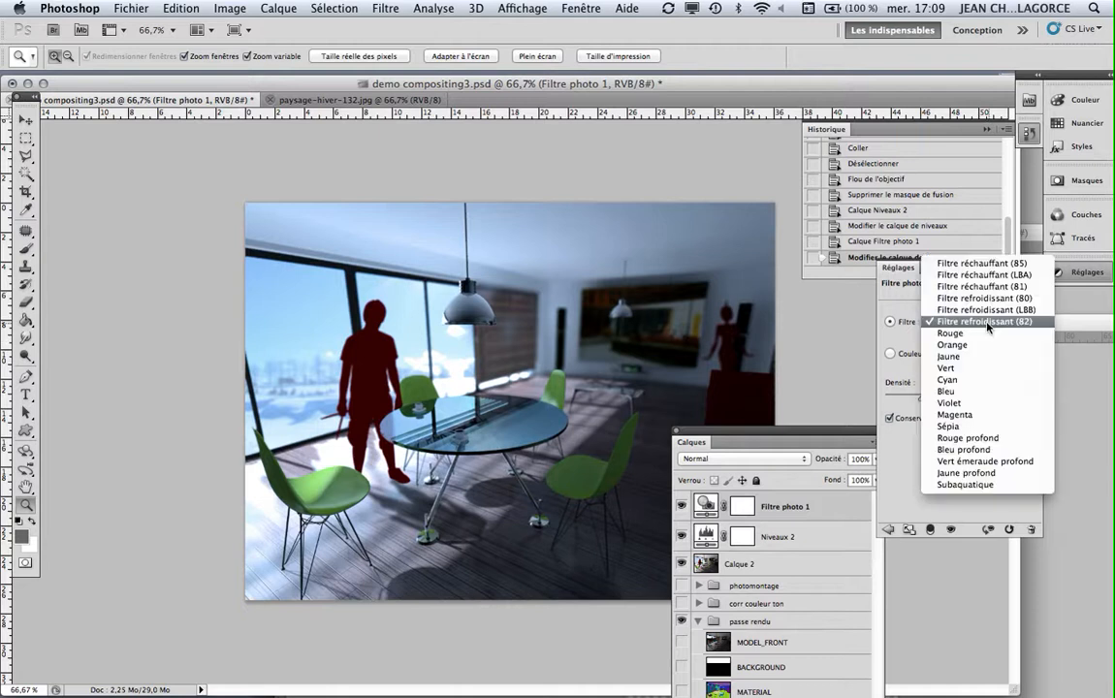
left_click(965, 275)
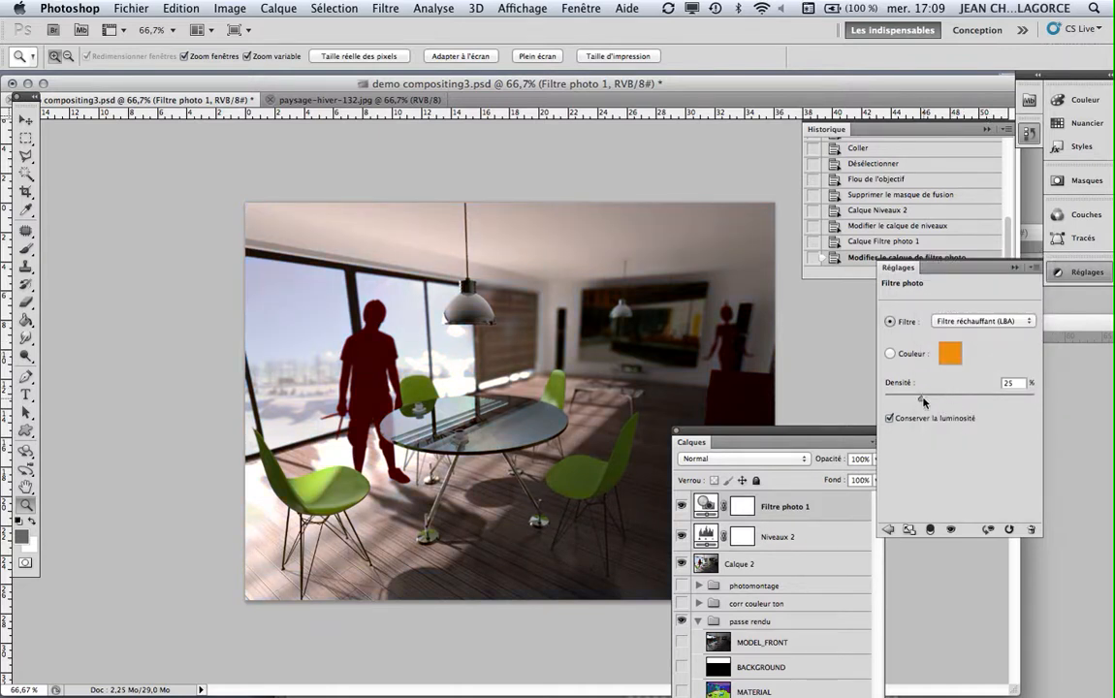
left_click_drag(921, 401, 893, 398)
left_click_drag(783, 433, 887, 290)
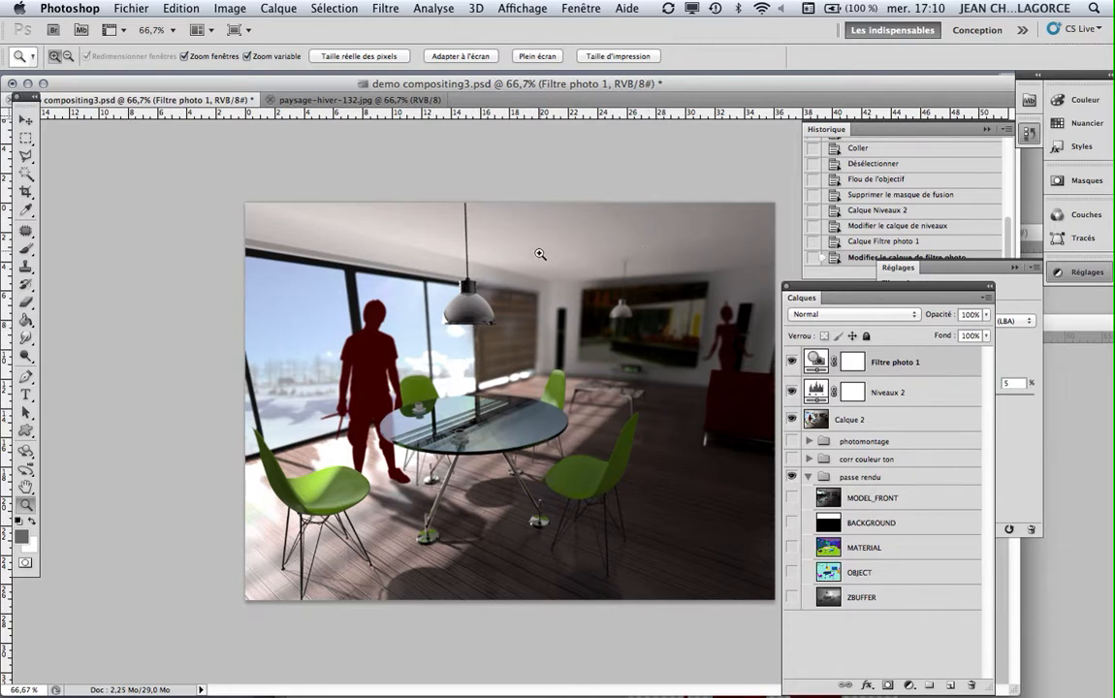
Create a new layer above Filtre photo 1 with Normal mode and 100% opacity, and fill it with black.
right_click(572, 362)
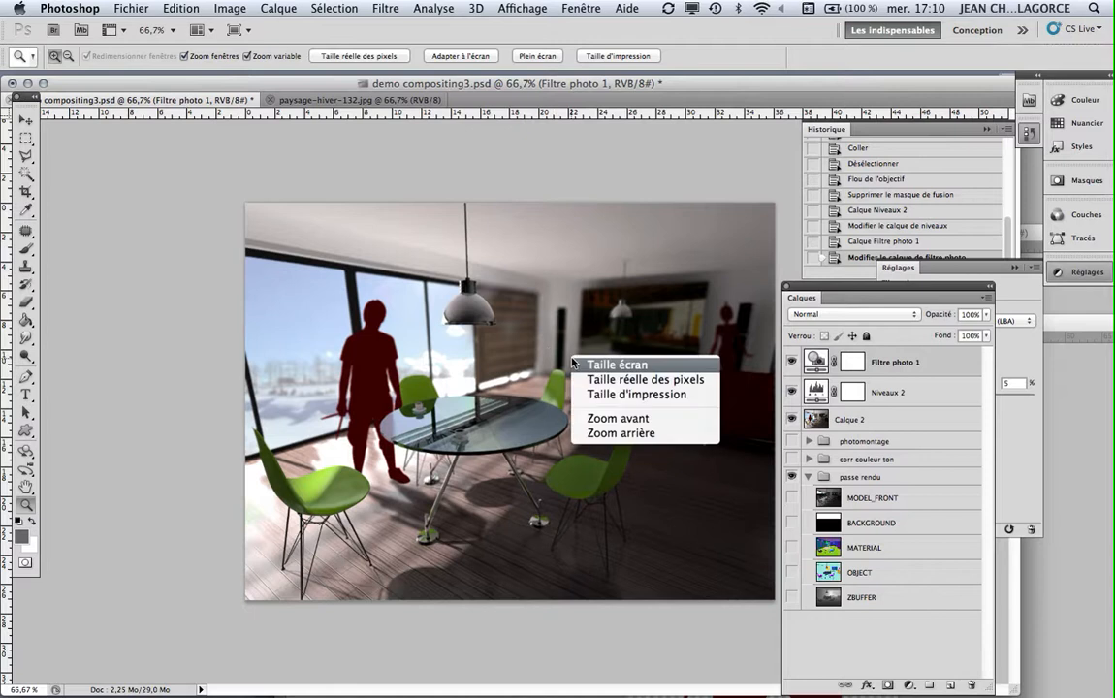
left_click(608, 395)
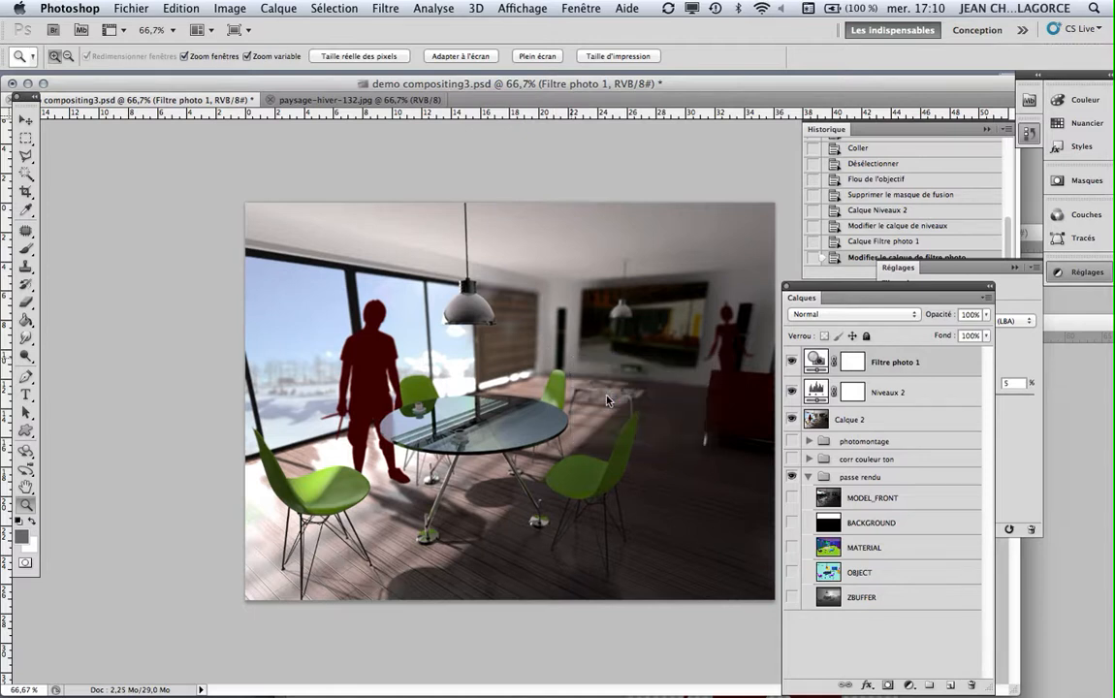
right_click(550, 338)
left_click(583, 361)
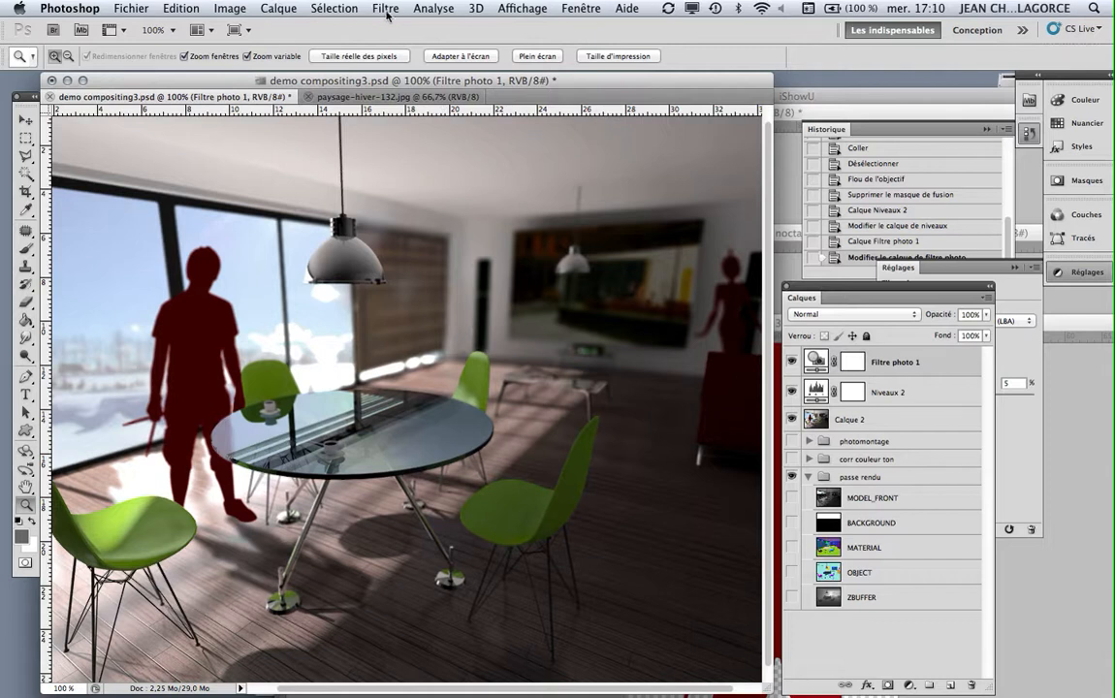
left_click(386, 9)
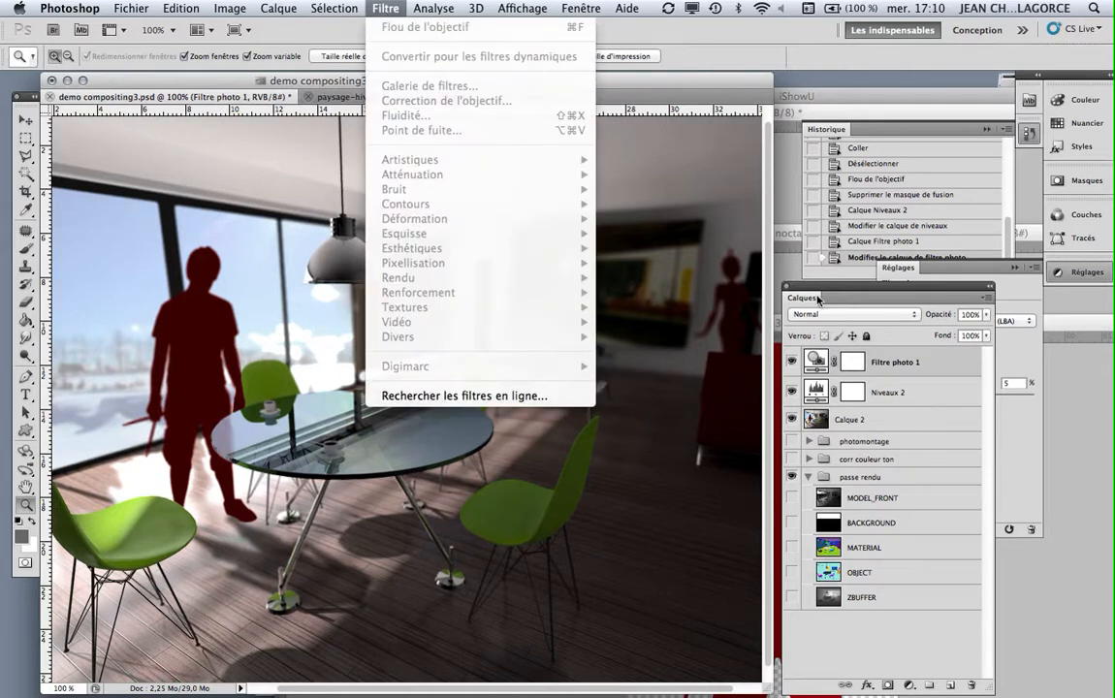
left_click(818, 300)
left_click_drag(817, 291, 819, 290)
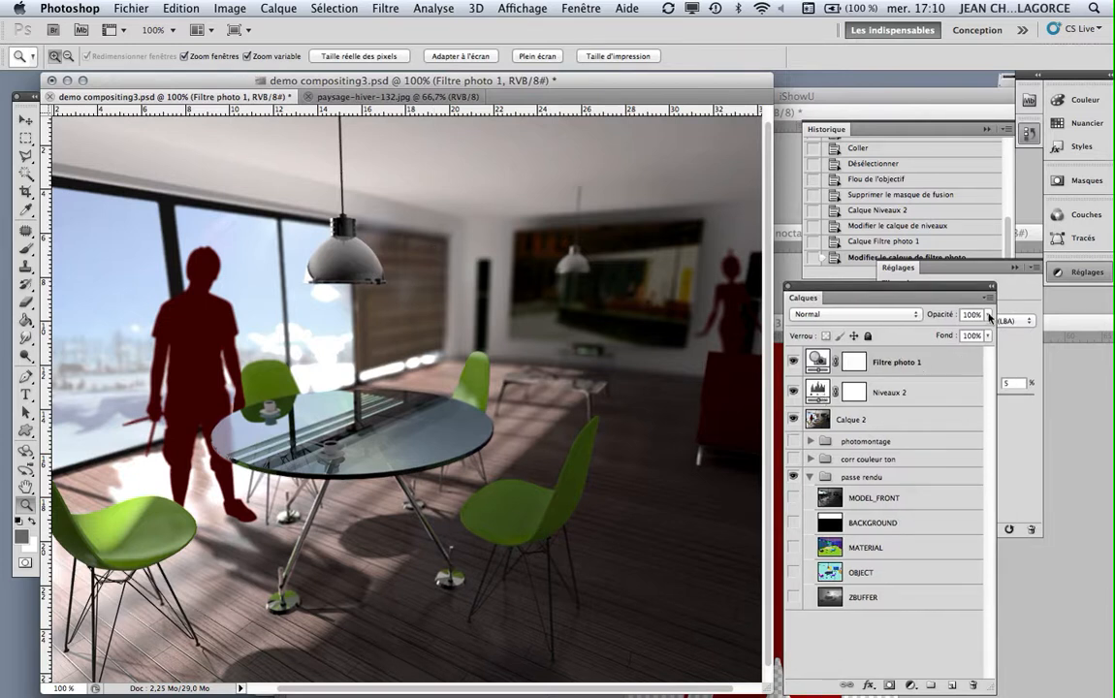
left_click(989, 298)
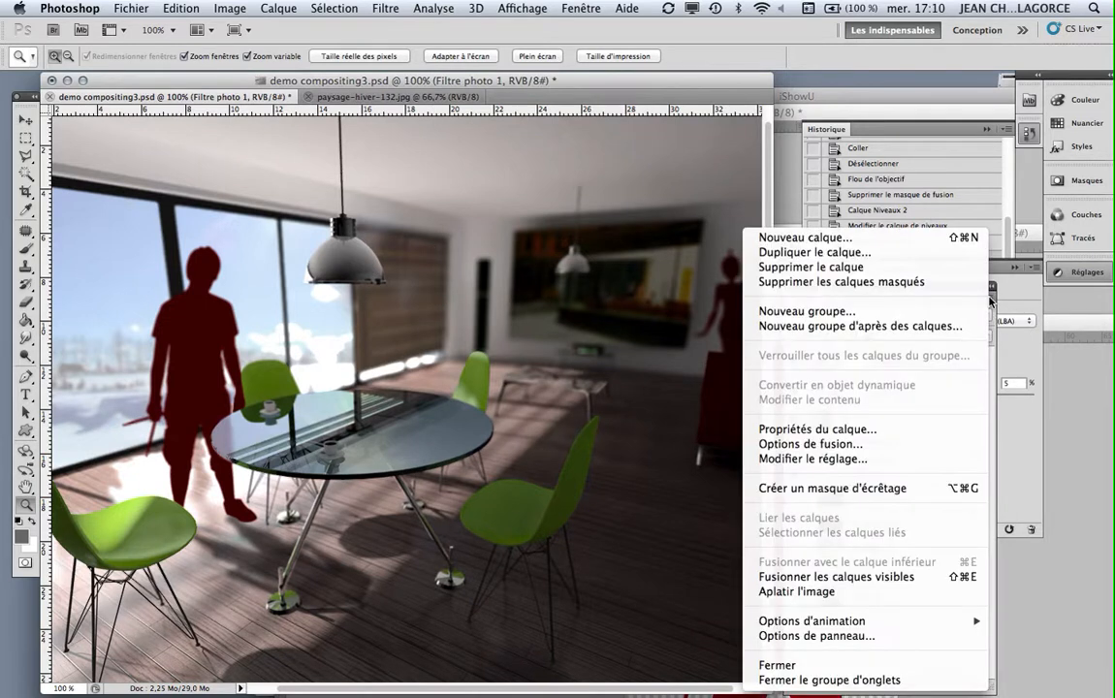
left_click(795, 239)
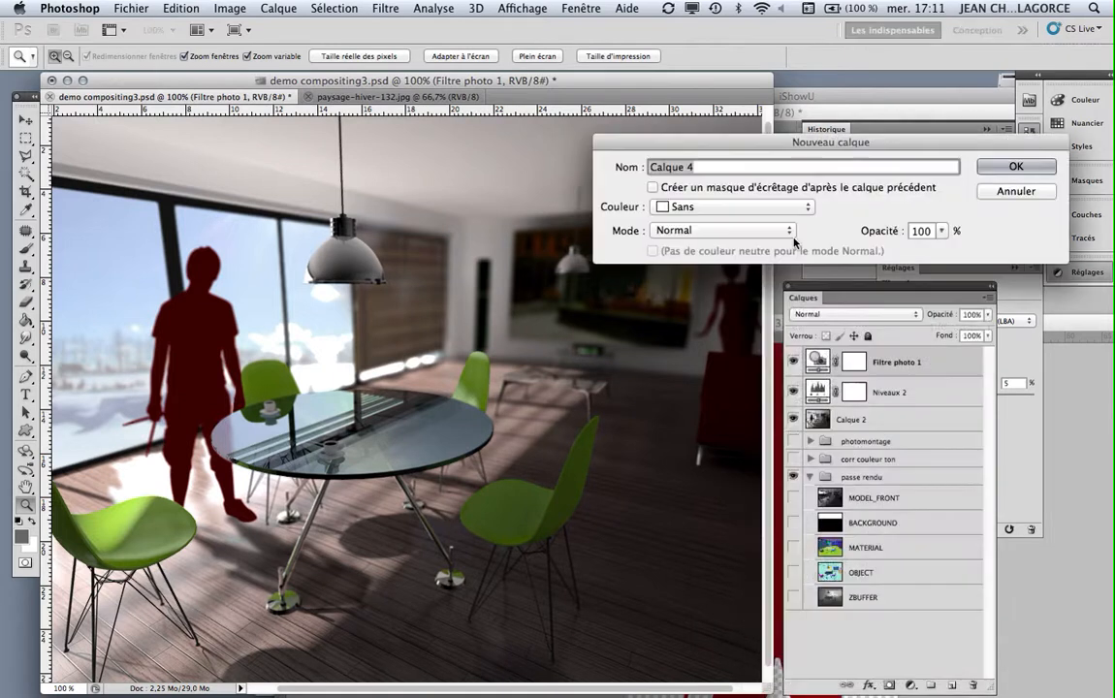
left_click(1004, 167)
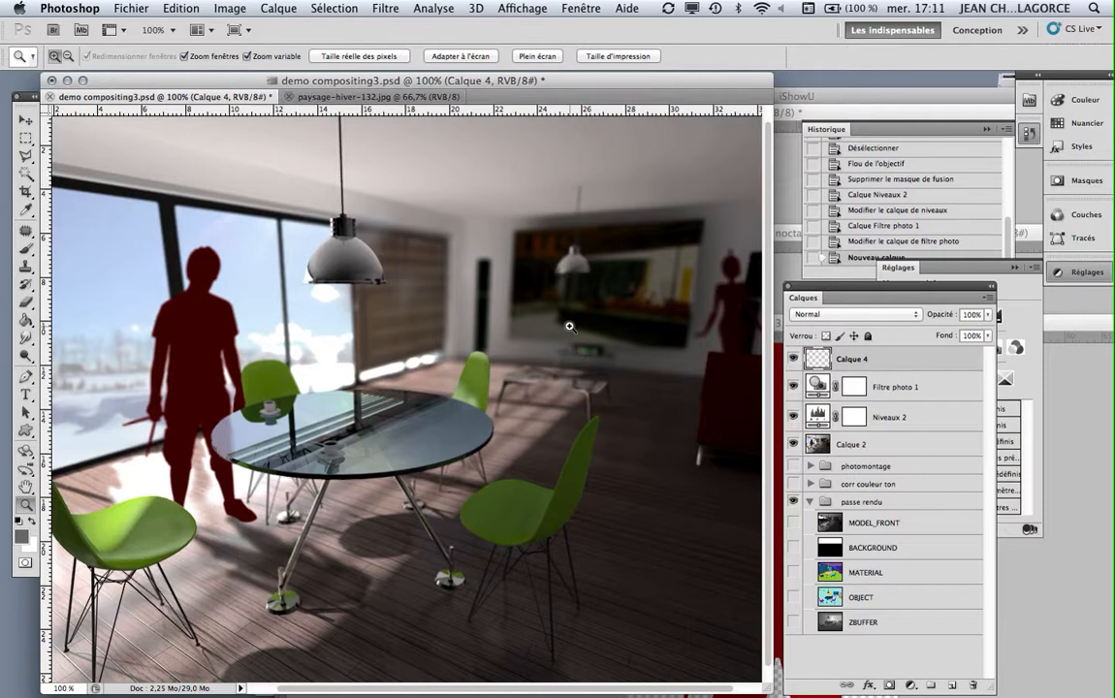
left_click(26, 320)
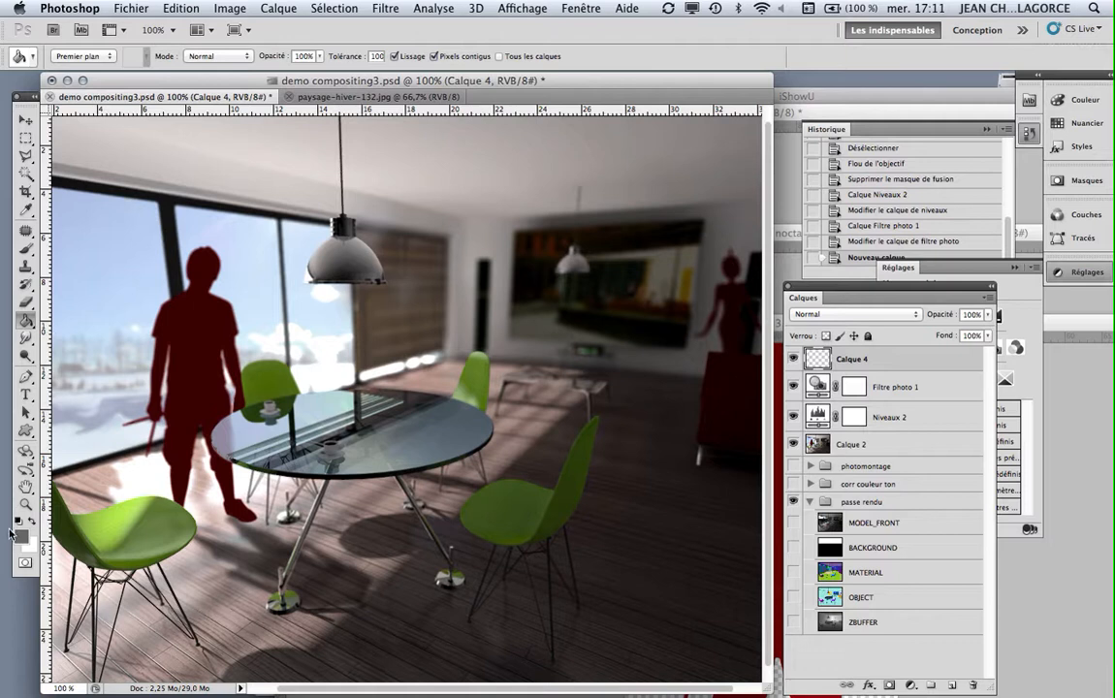
left_click(406, 395)
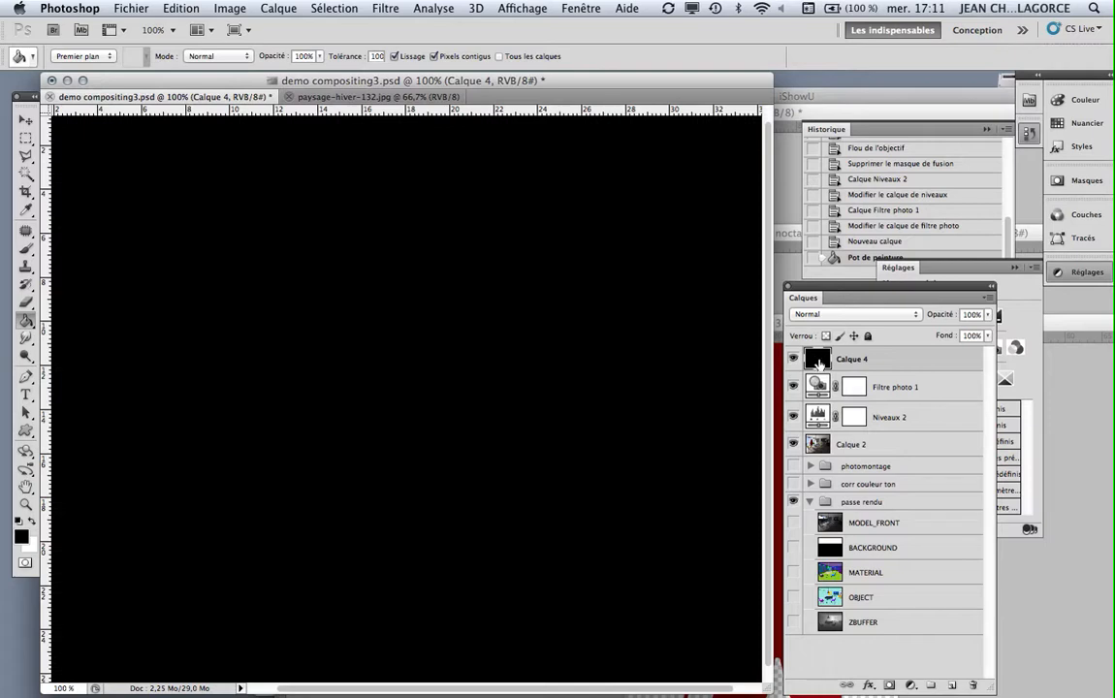
Add monochromatic noise to the black layer with a quantity of 4,80% and Uniforme distribution, trying Gaussienne first.
left_click(381, 7)
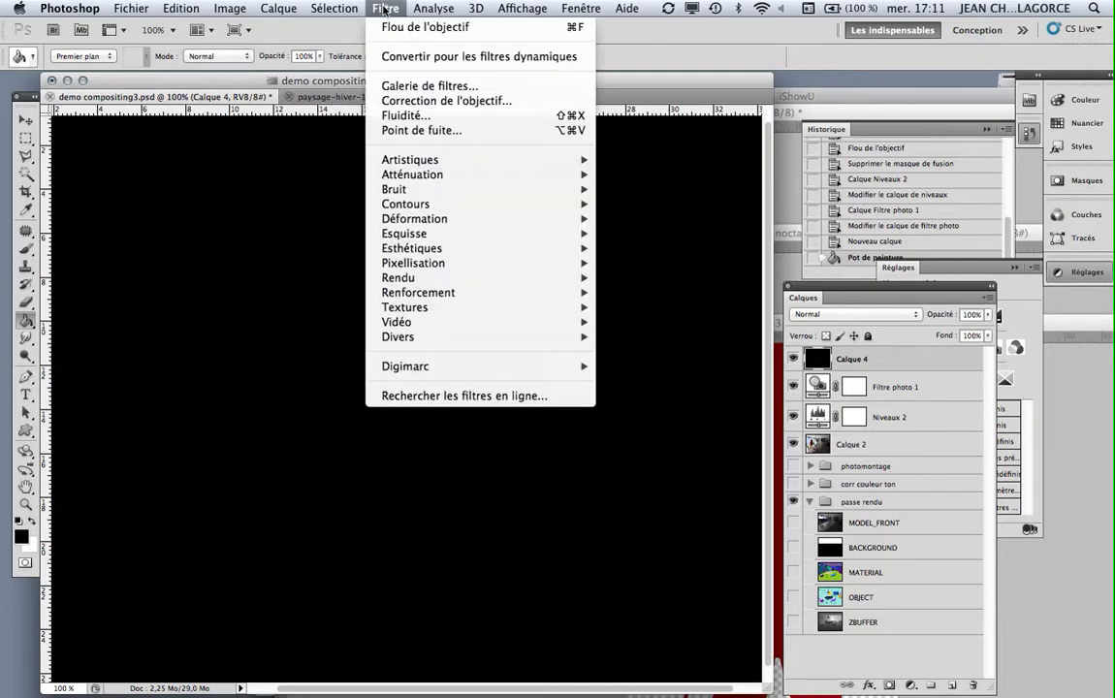
mouse_move(398, 190)
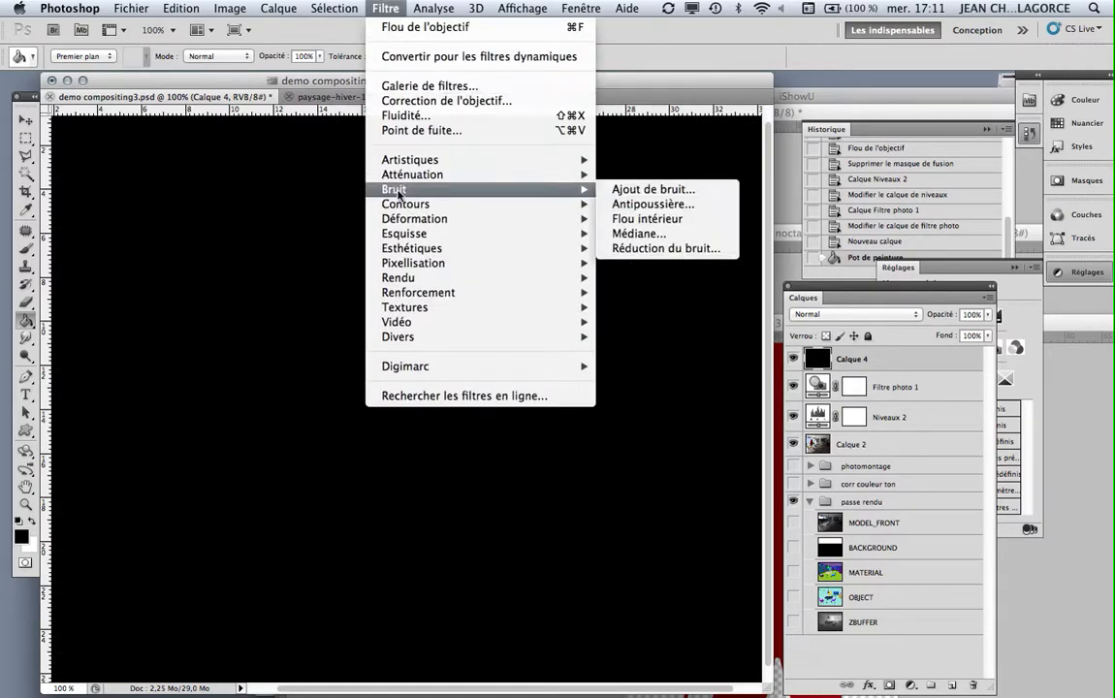
left_click(640, 192)
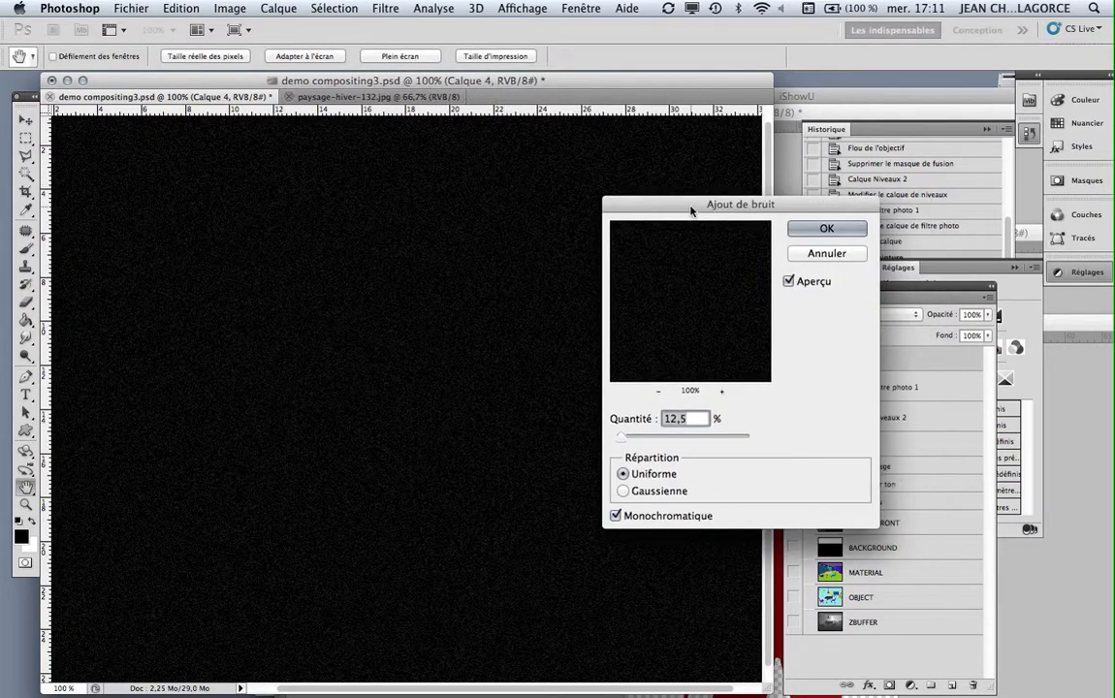
left_click_drag(624, 441, 622, 449)
left_click(616, 517)
left_click(617, 517)
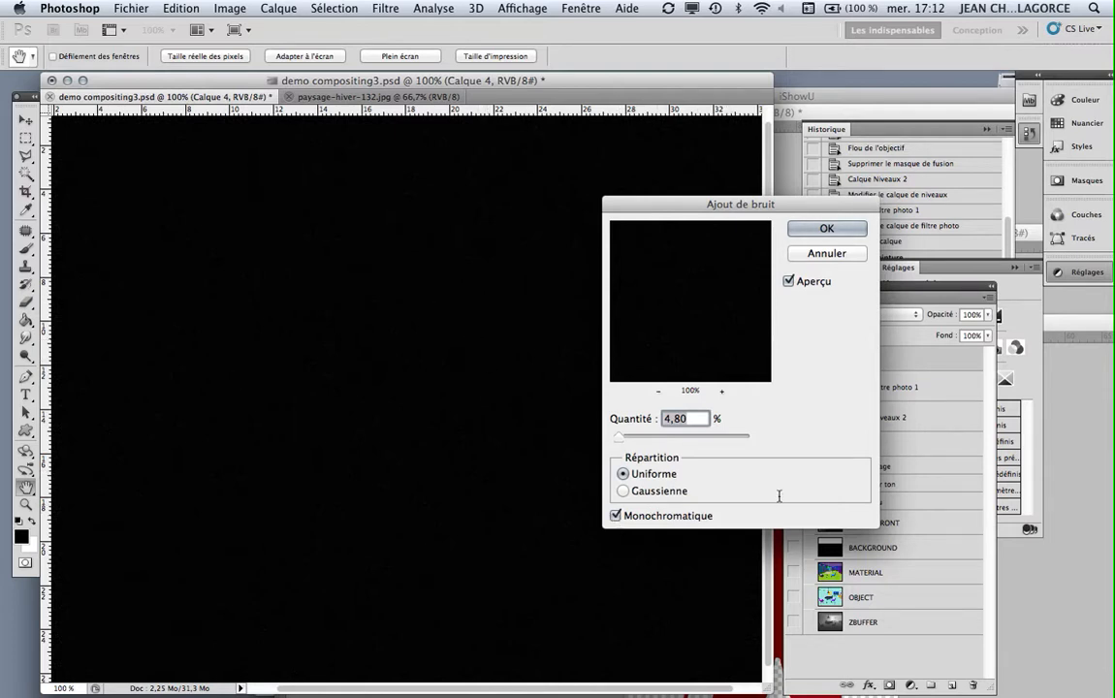
left_click(624, 491)
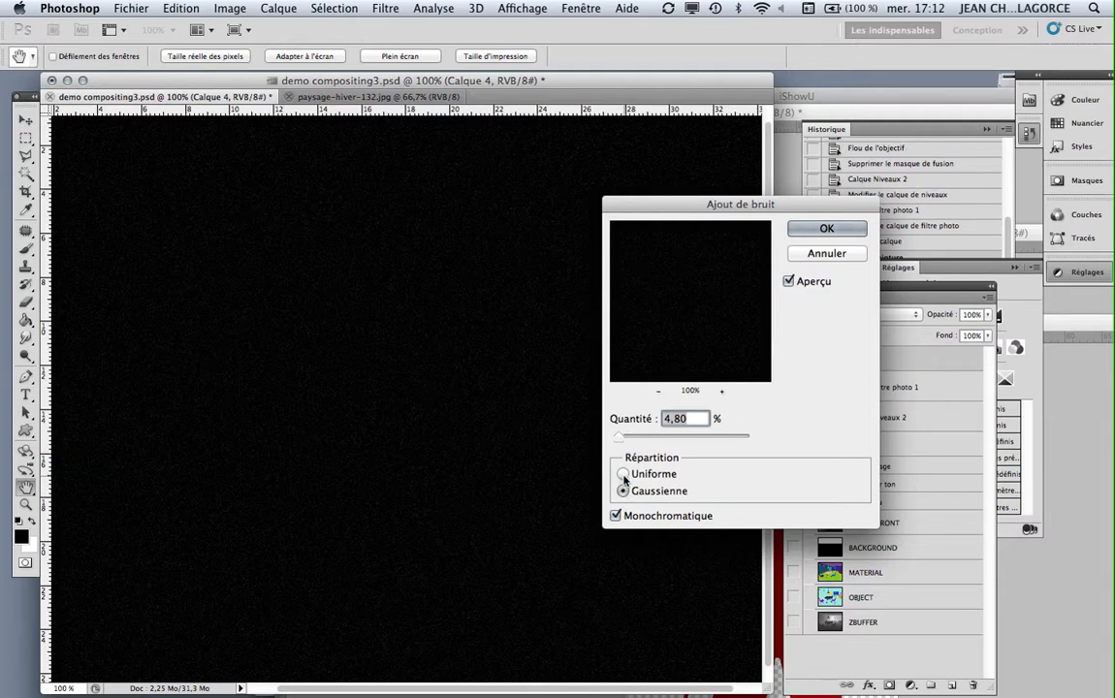
left_click(623, 474)
left_click_drag(621, 439, 619, 440)
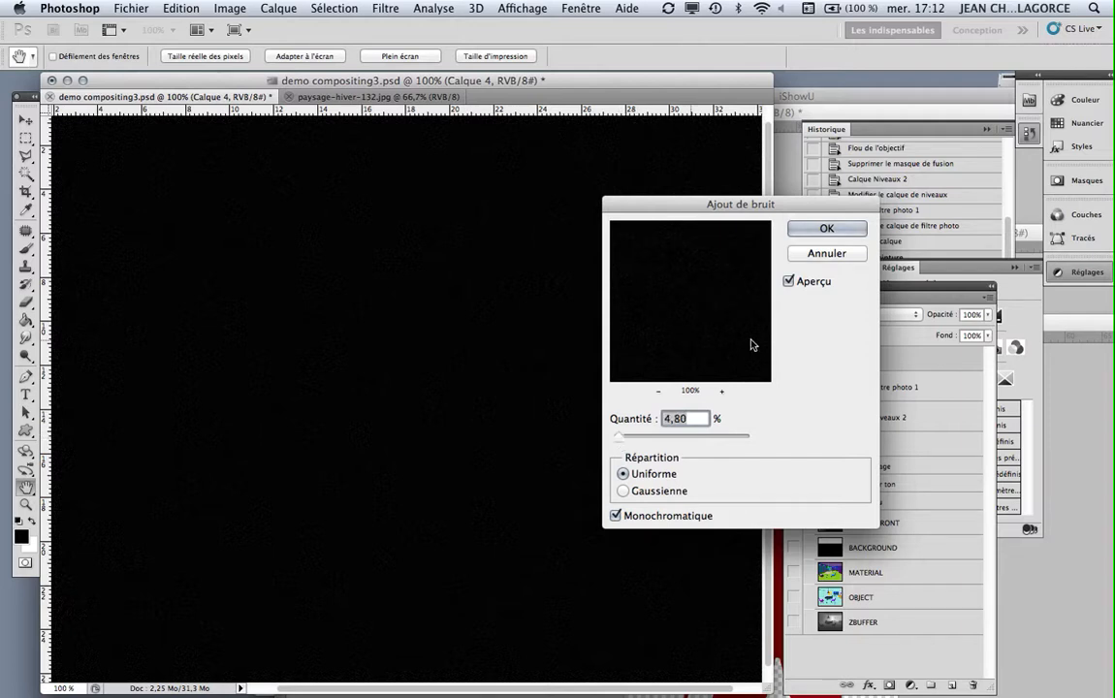
left_click(824, 229)
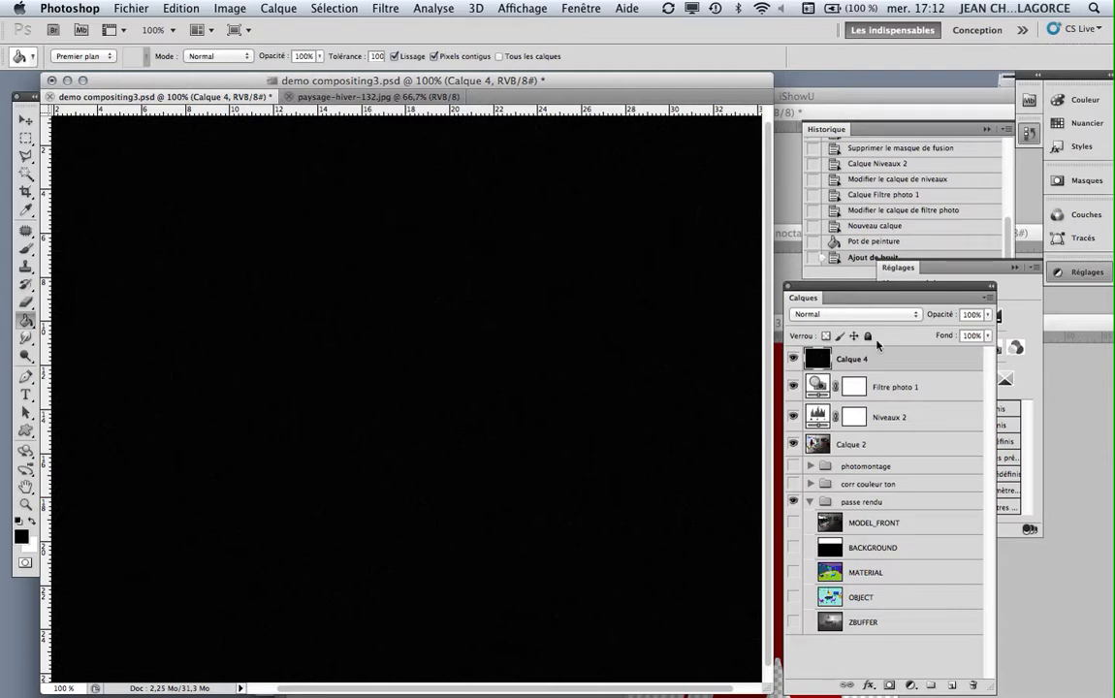
Try the Produit blending mode on the noise layer and return it to Normal.
left_click(917, 315)
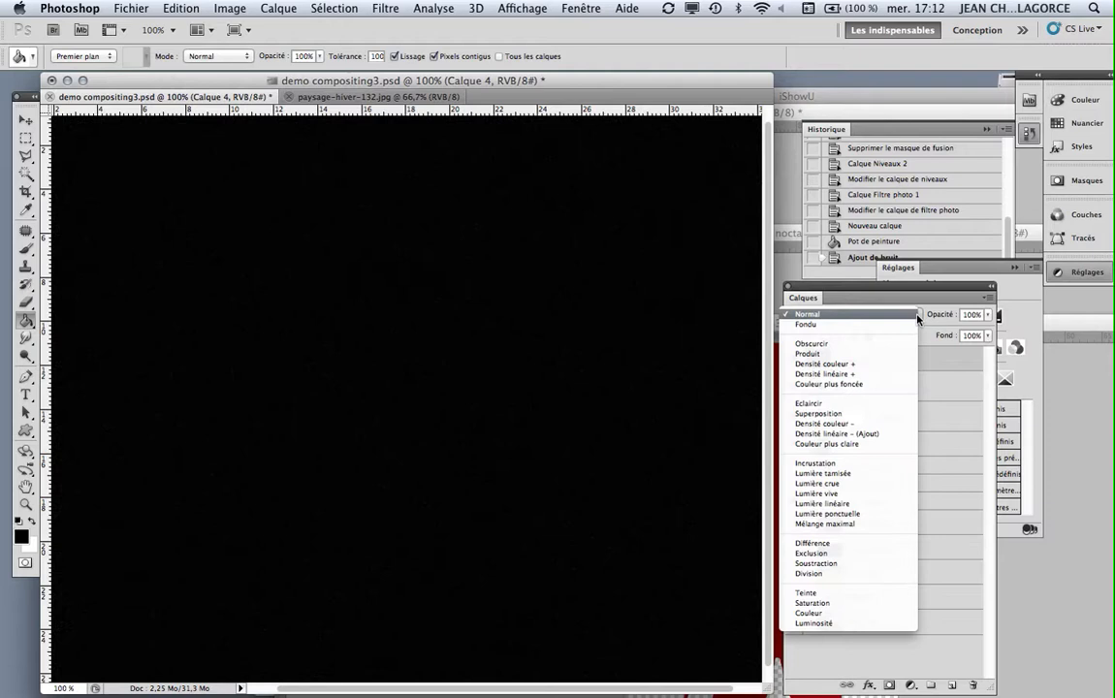
left_click(822, 355)
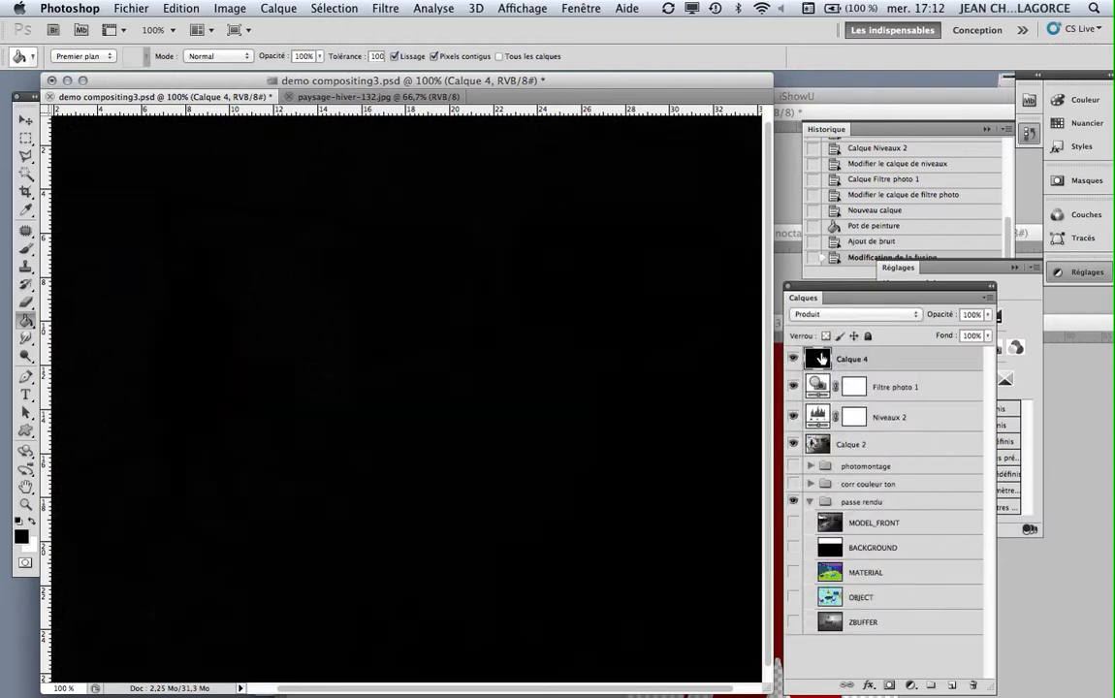
left_click(918, 316)
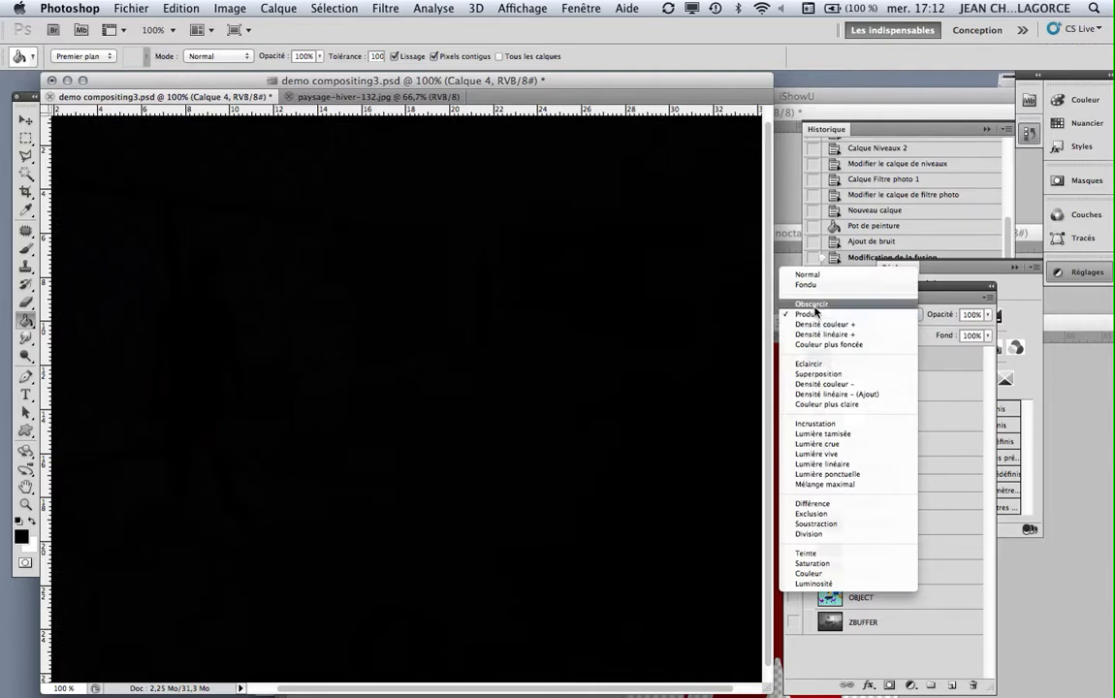
left_click(808, 276)
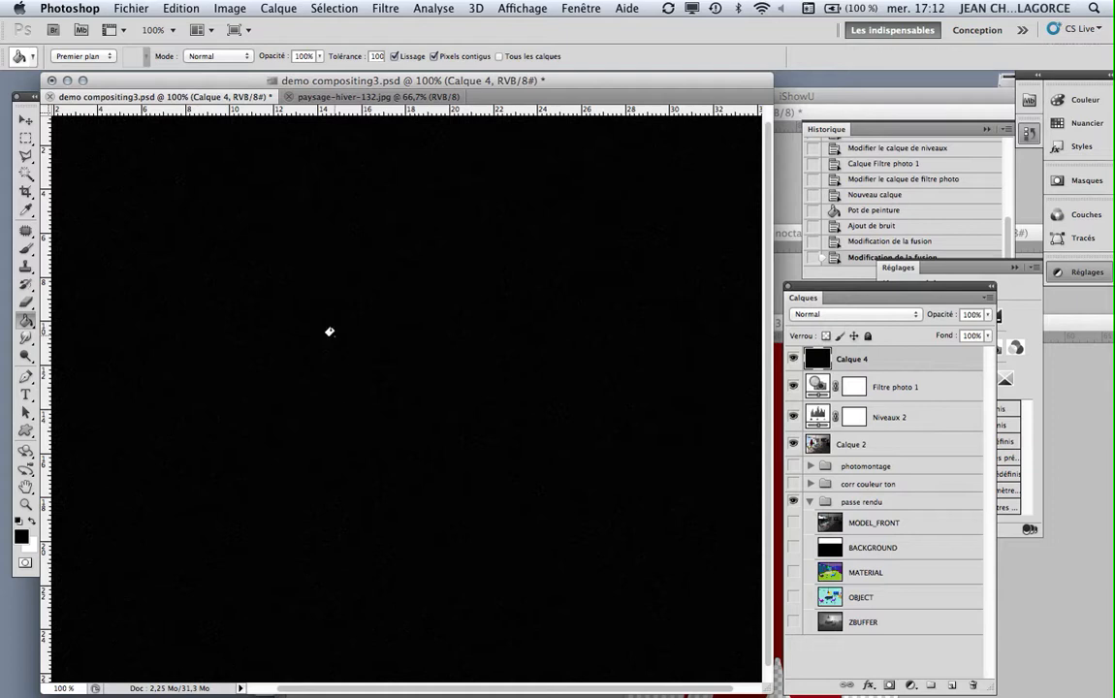
Blend the noise layer over the image in Différence mode at 60% opacity and check the grain at several magnifications.
left_click(916, 318)
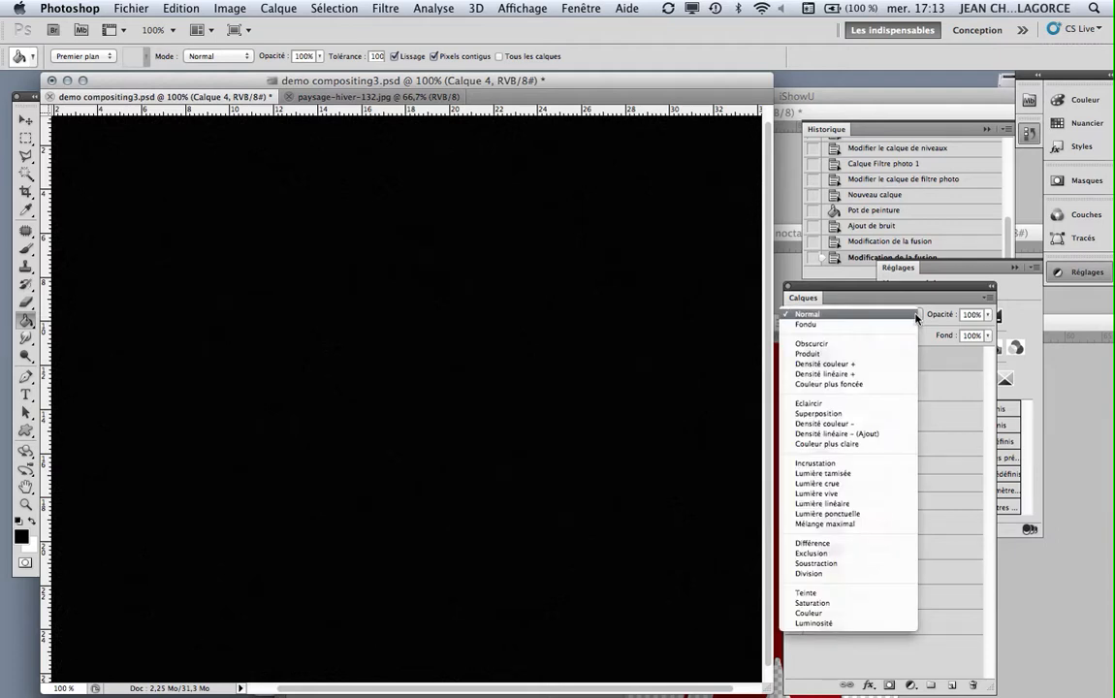
left_click(814, 544)
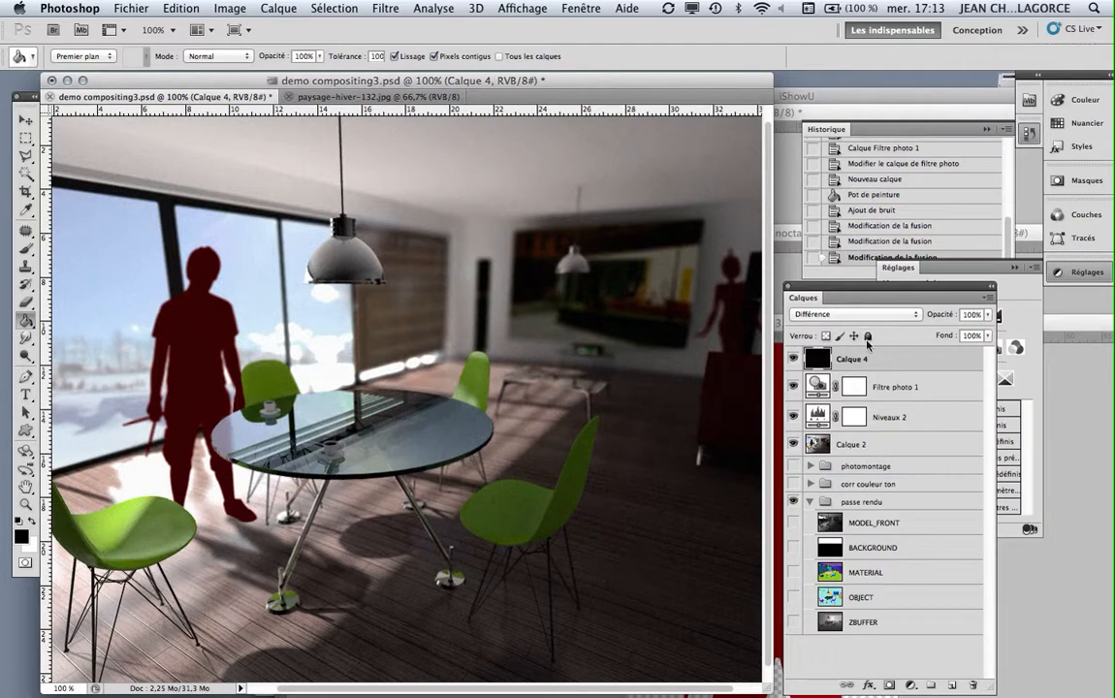
left_click_drag(990, 315, 966, 332)
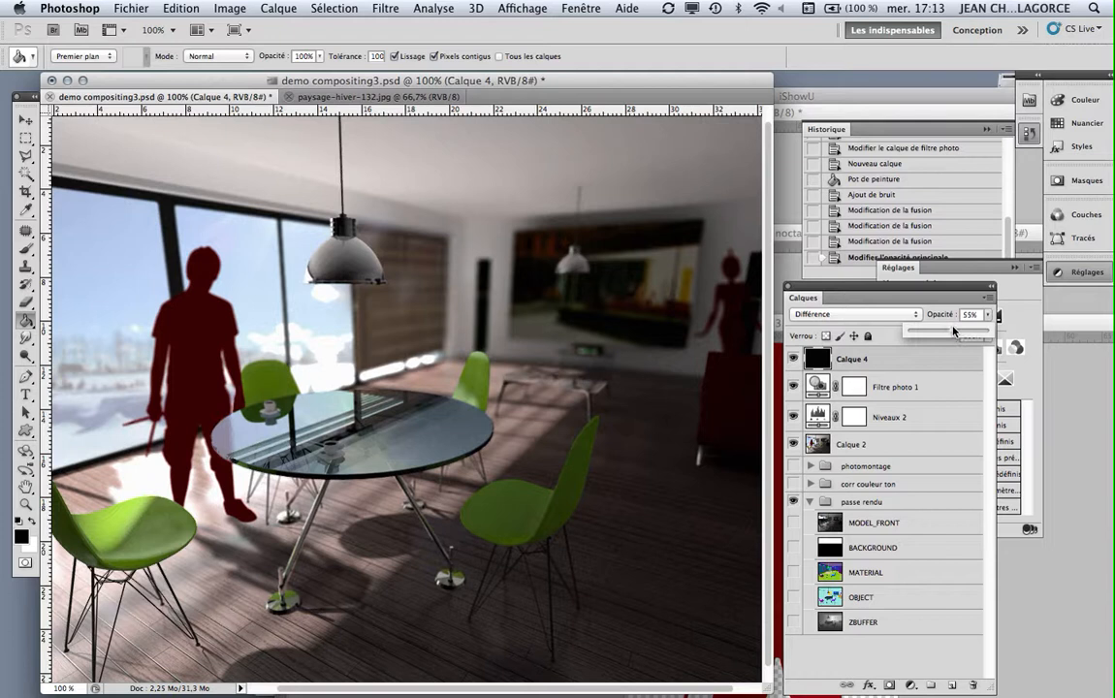
left_click_drag(956, 329, 954, 330)
key("z")
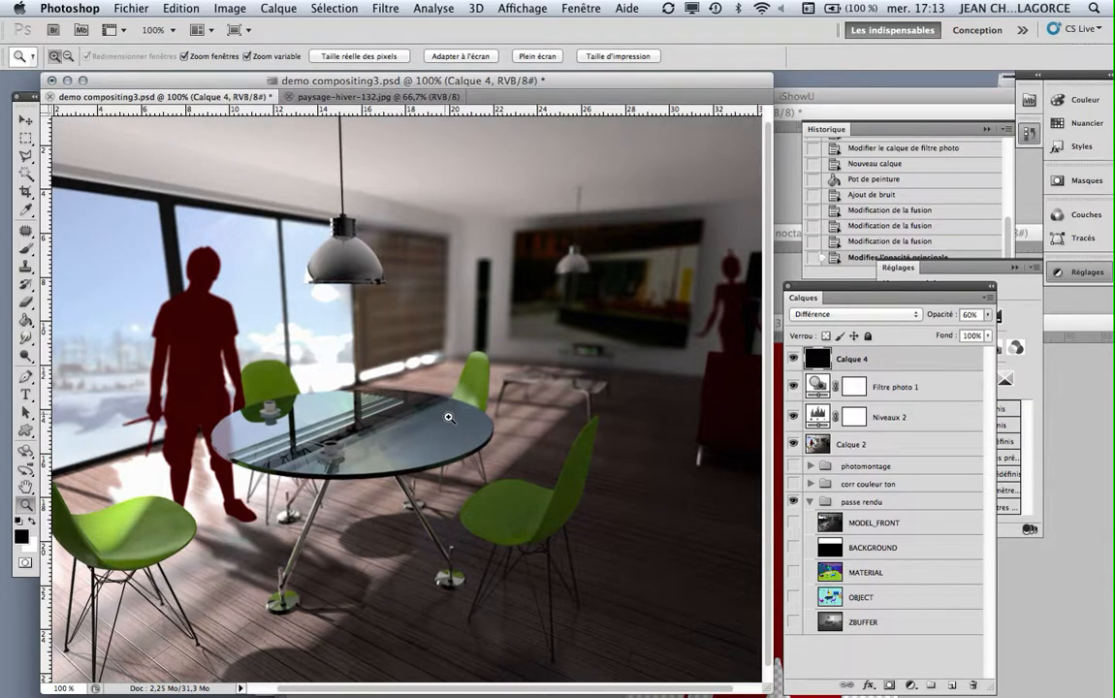
left_click(448, 416)
left_click(501, 430, "alt")
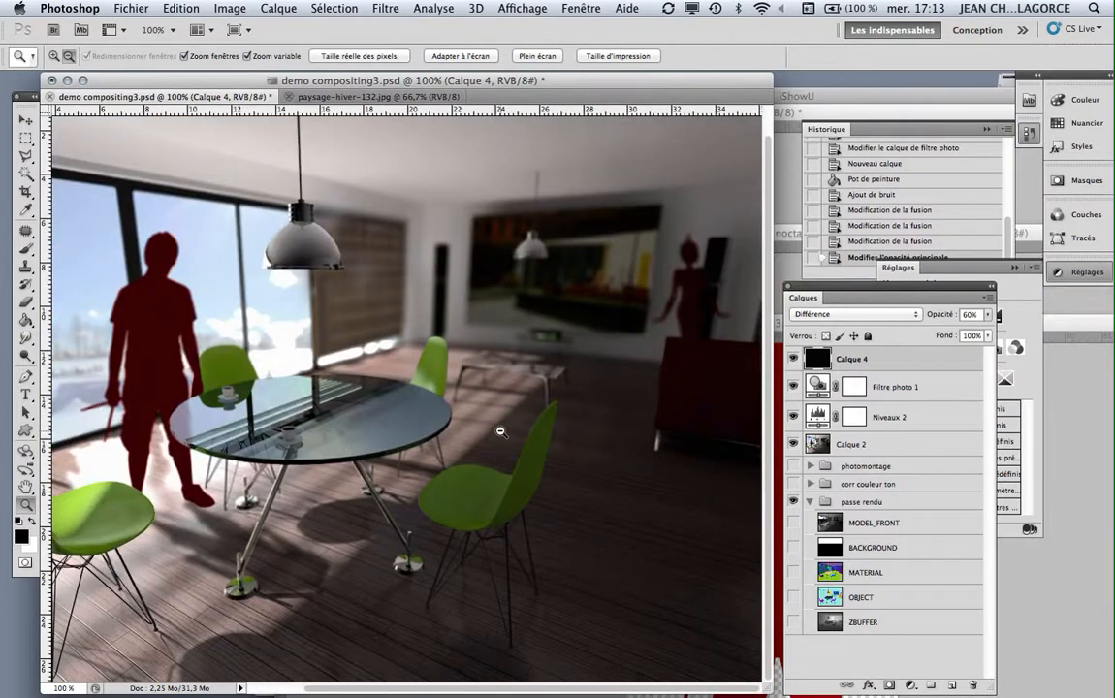
left_click(501, 431, "alt")
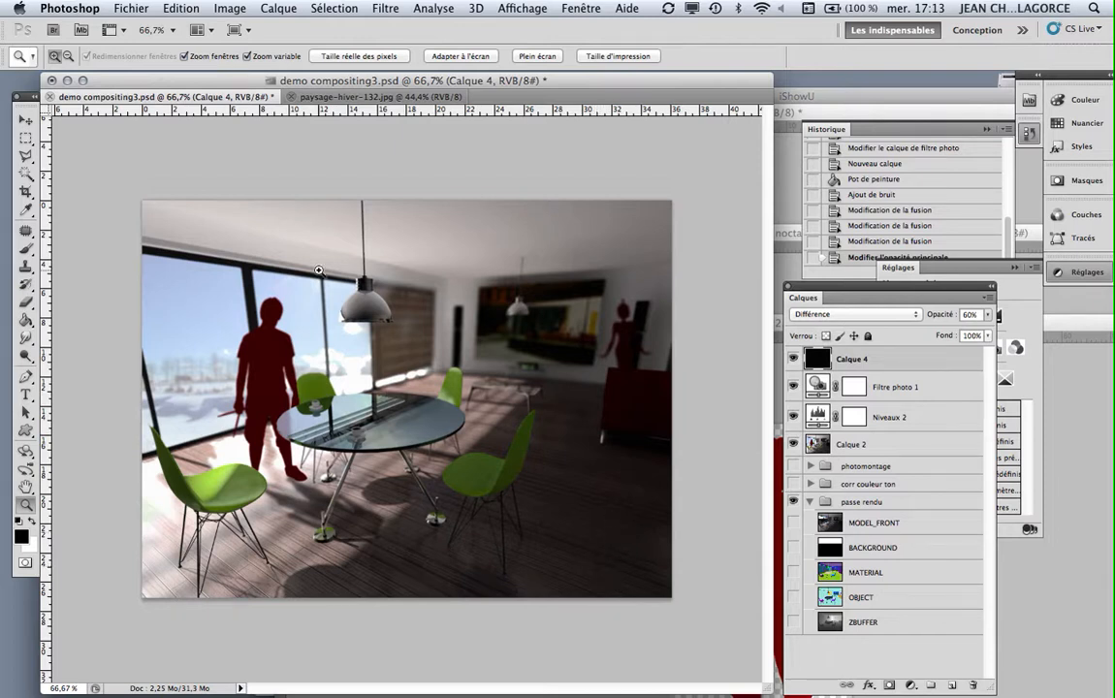
left_click_drag(808, 293, 737, 366)
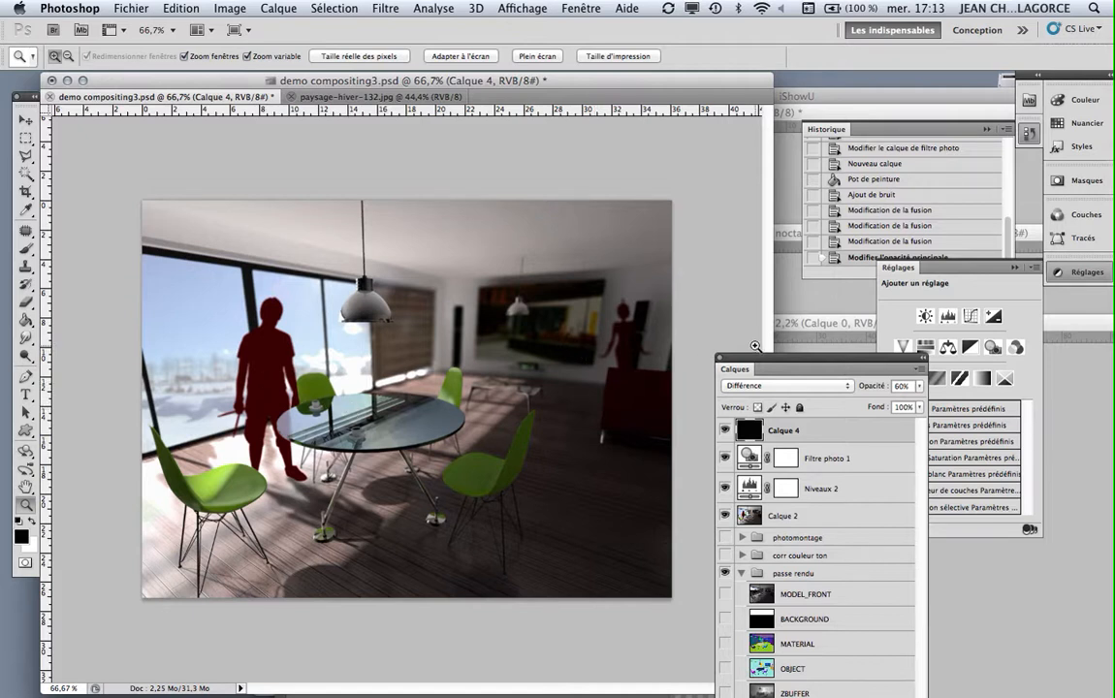
left_click_drag(751, 360, 651, 222)
left_click_drag(781, 223, 745, 181)
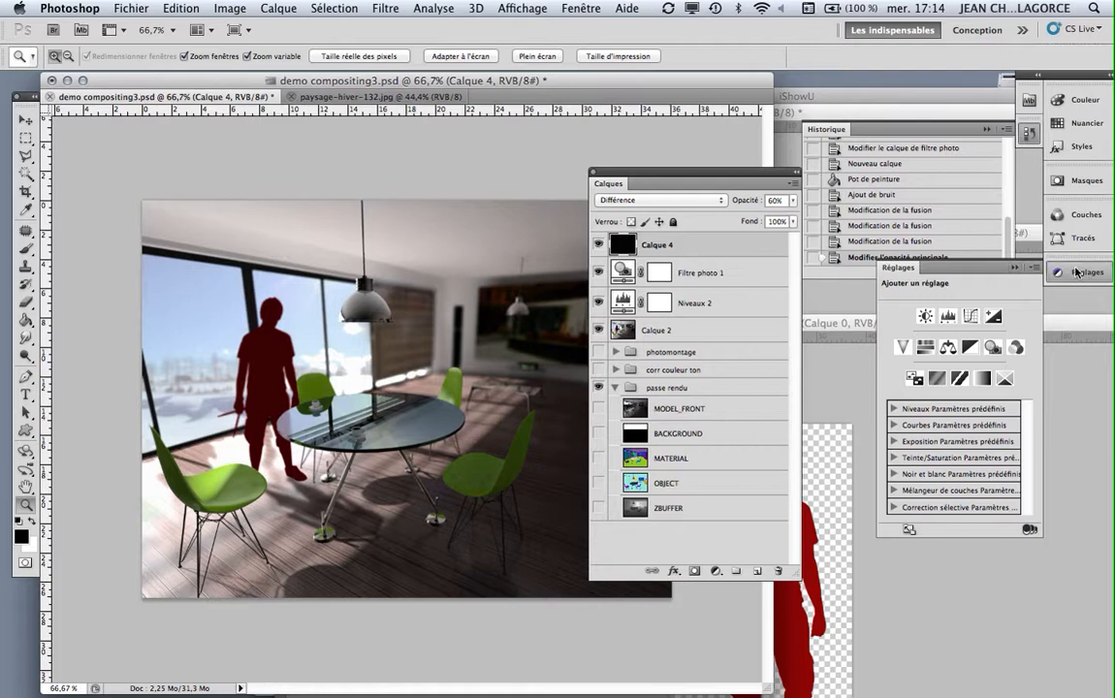
left_click_drag(703, 176, 691, 521)
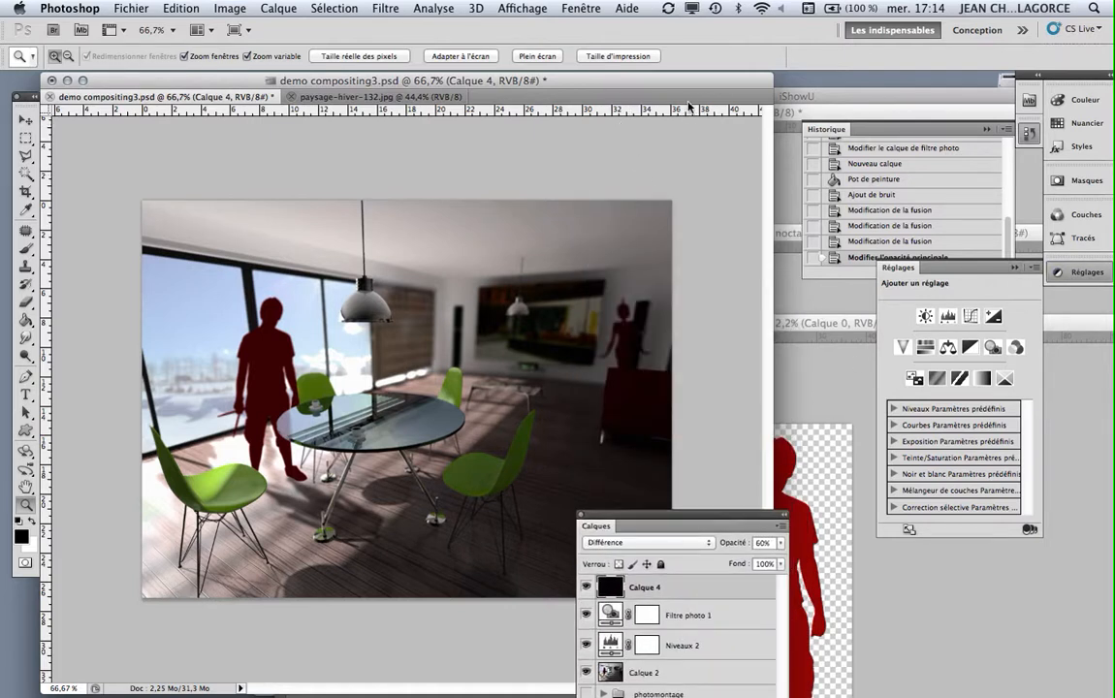
left_click(581, 8)
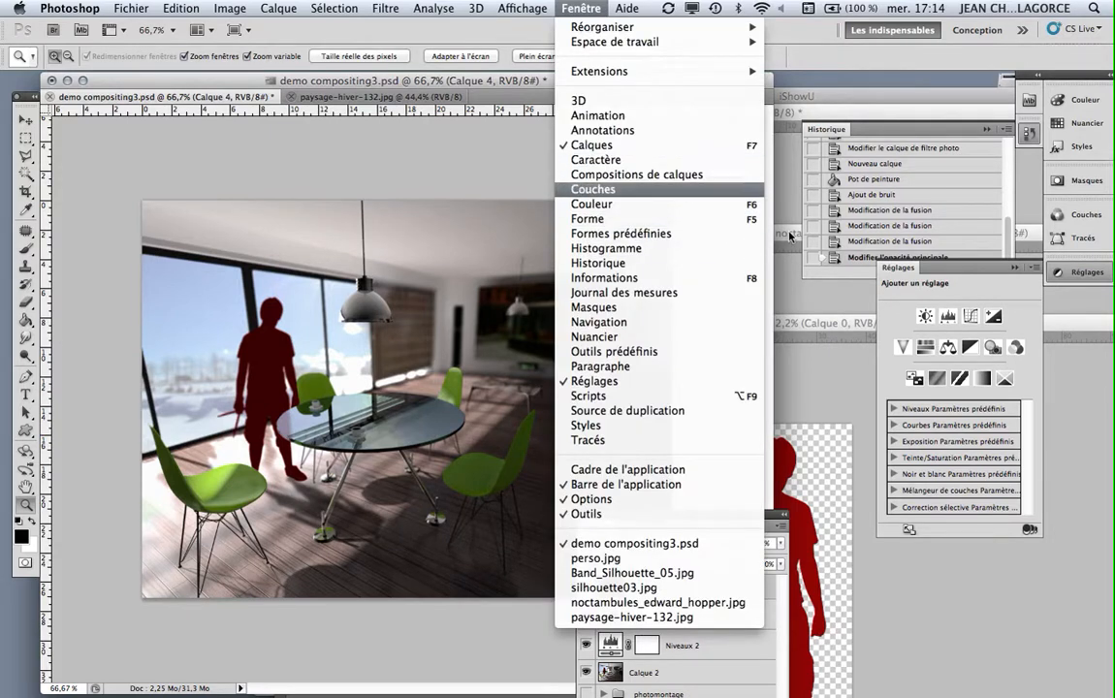
left_click(809, 350)
Group Calque 4, Filtre photo 1, Niveaux 2 and the ungrouped Calque 2 into a new layer group named "post prod".
left_click_drag(676, 516, 739, 150)
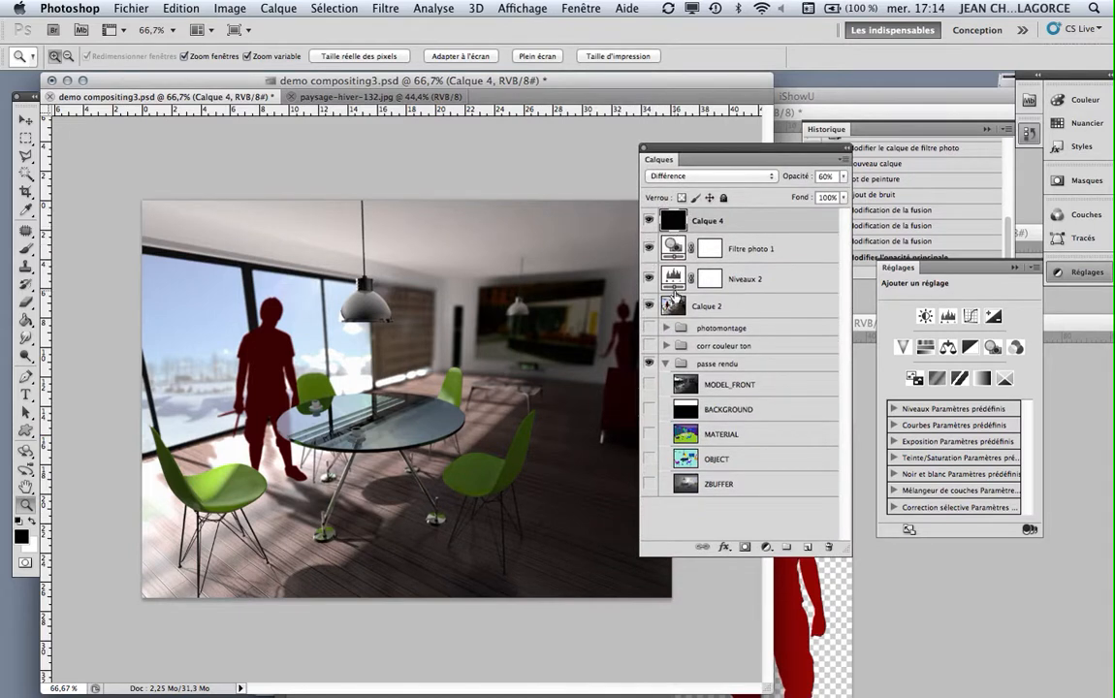
left_click(679, 304)
left_click(700, 224)
left_click(756, 308)
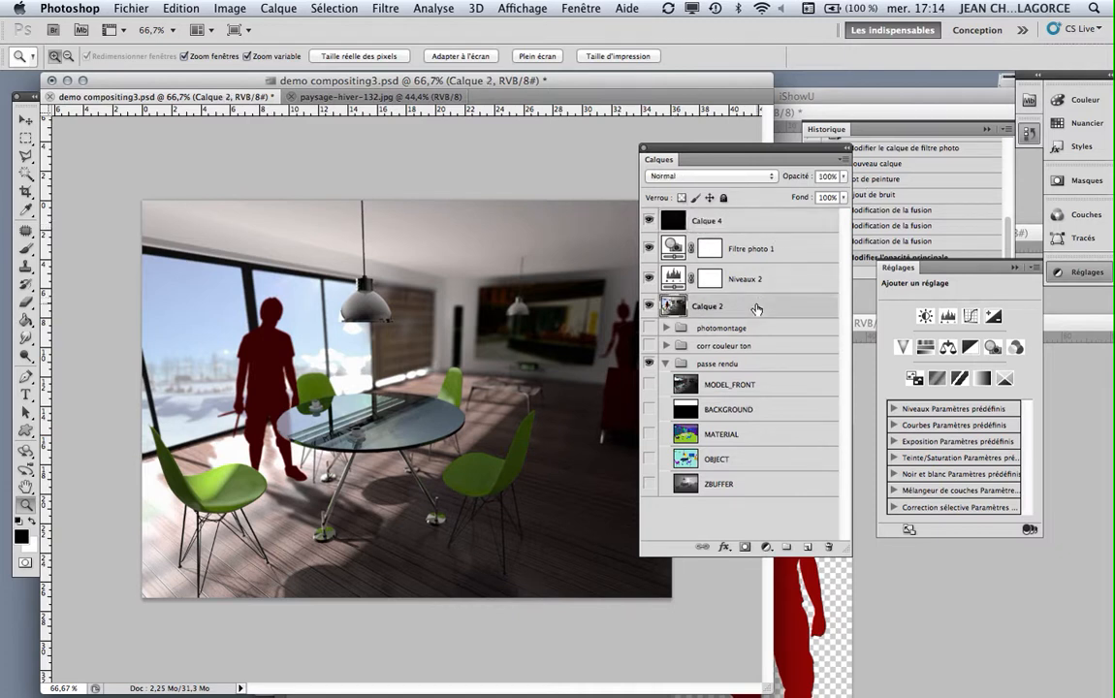
left_click(784, 224, "shift")
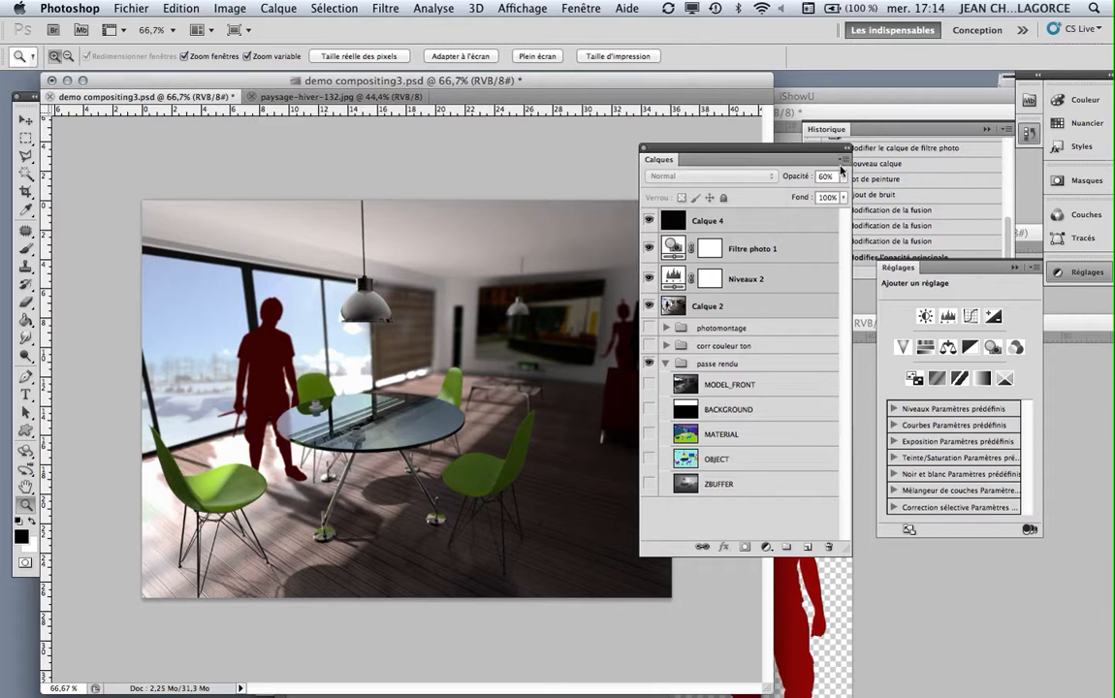
left_click(845, 162)
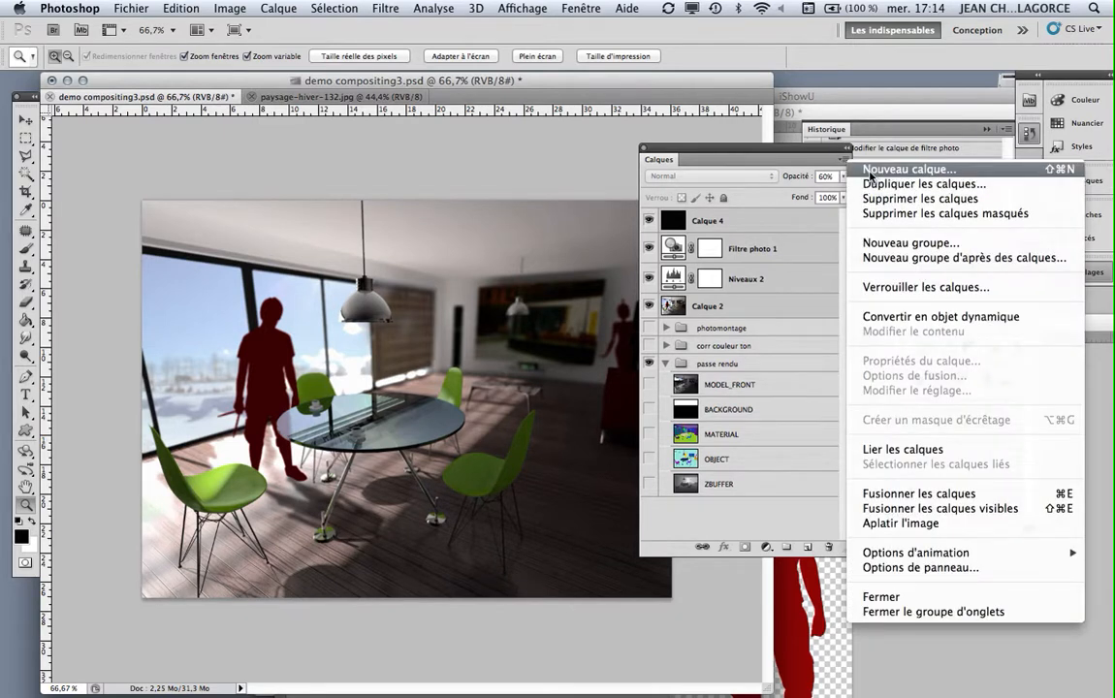
left_click(888, 258)
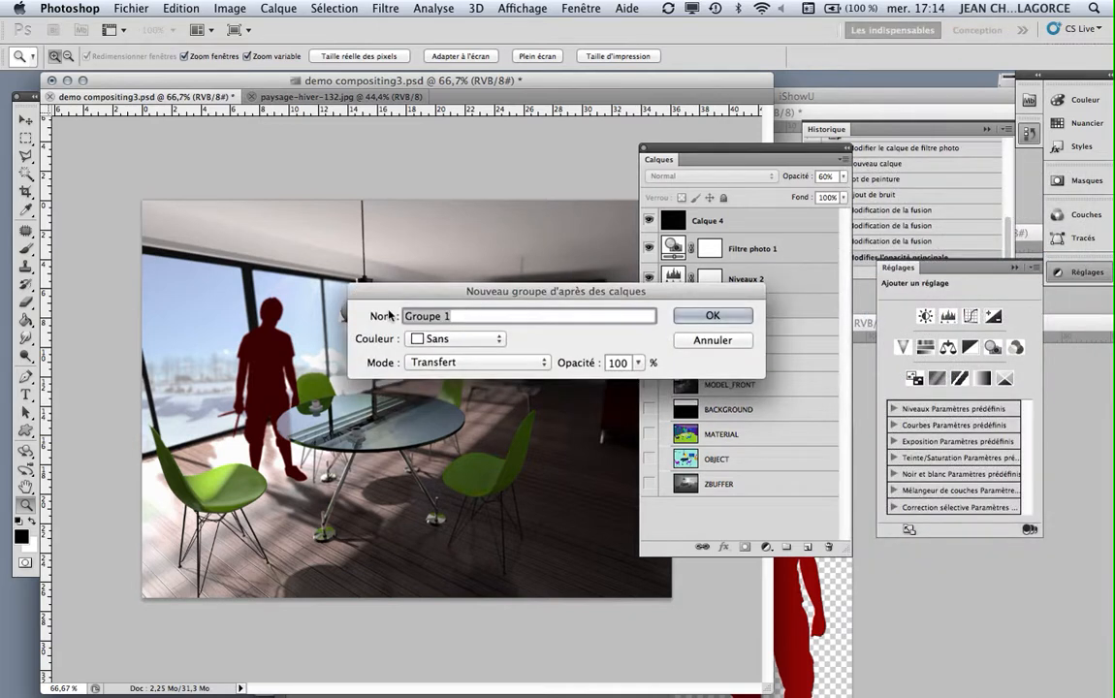
type("po")
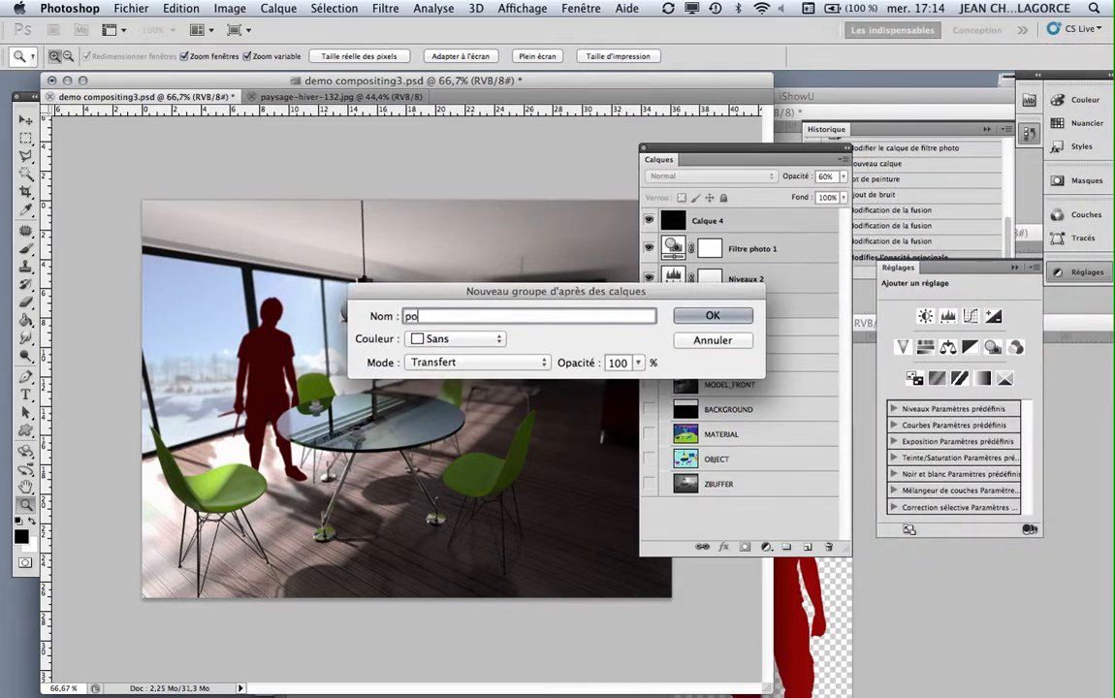
type("st prod")
left_click(708, 316)
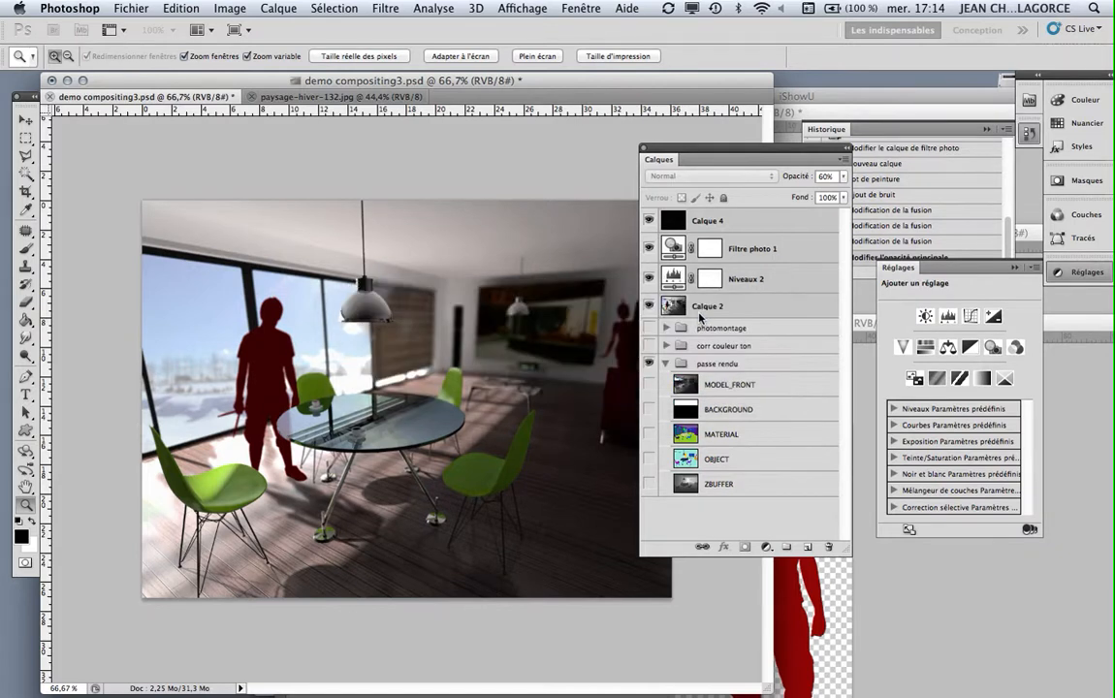
Show the photomontage and corr couleur ton groups plus the MODEL_FRONT and BACKGROUND layers, and collapse the passe rendu group.
left_click(649, 235)
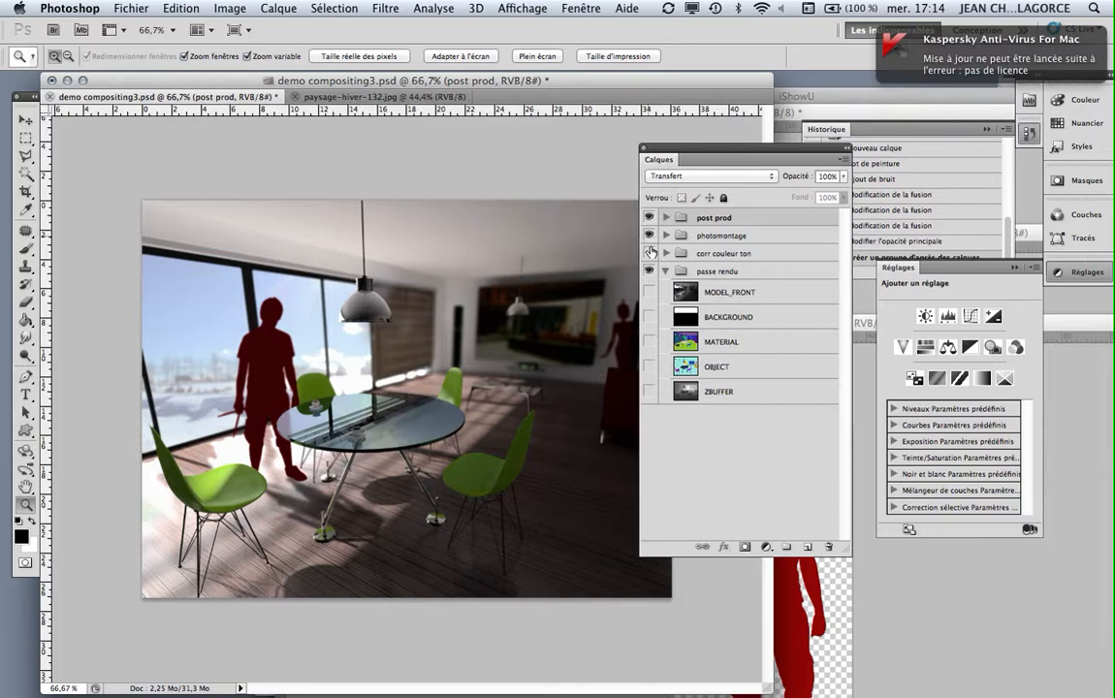
left_click_drag(648, 253, 649, 341)
left_click(665, 270)
left_click(678, 319)
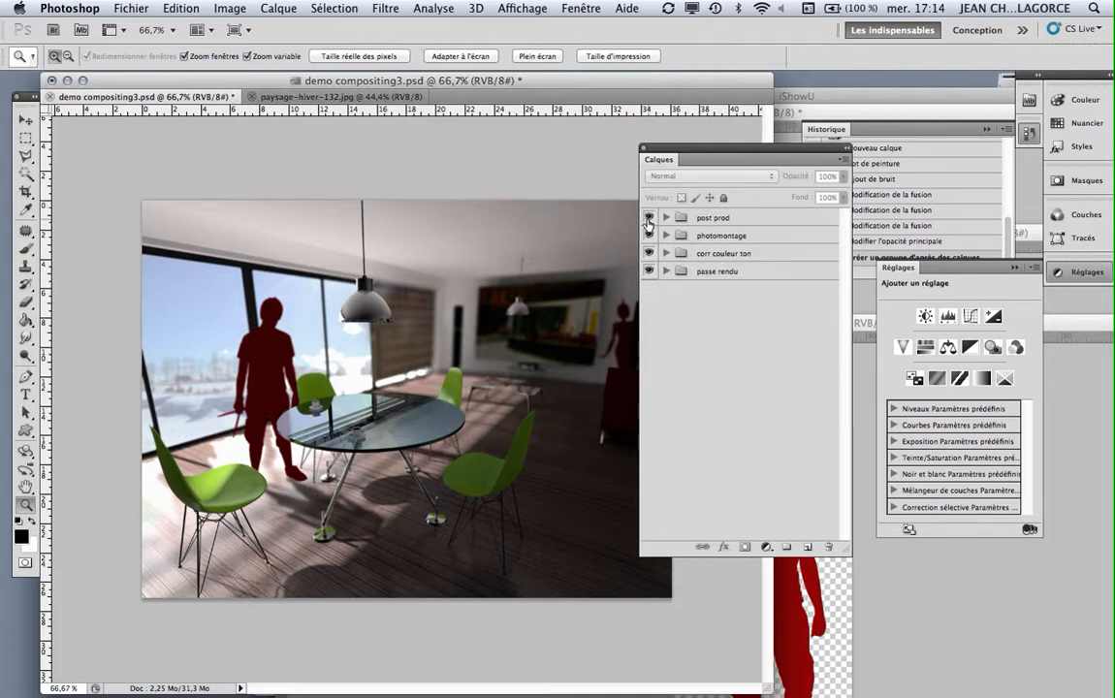
Hide the post prod, photomontage and corr couleur ton groups to examine the raw render and the layers inside passe rendu.
left_click(648, 218)
left_click(648, 236)
left_click(649, 253)
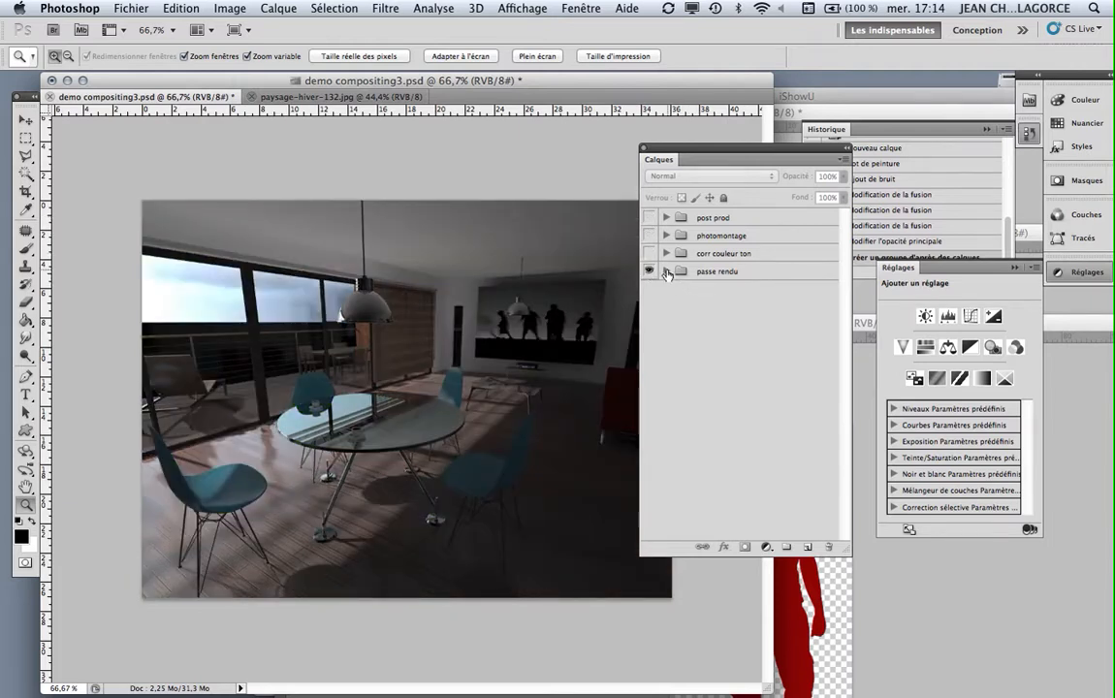
left_click(666, 271)
left_click(666, 272)
left_click(666, 271)
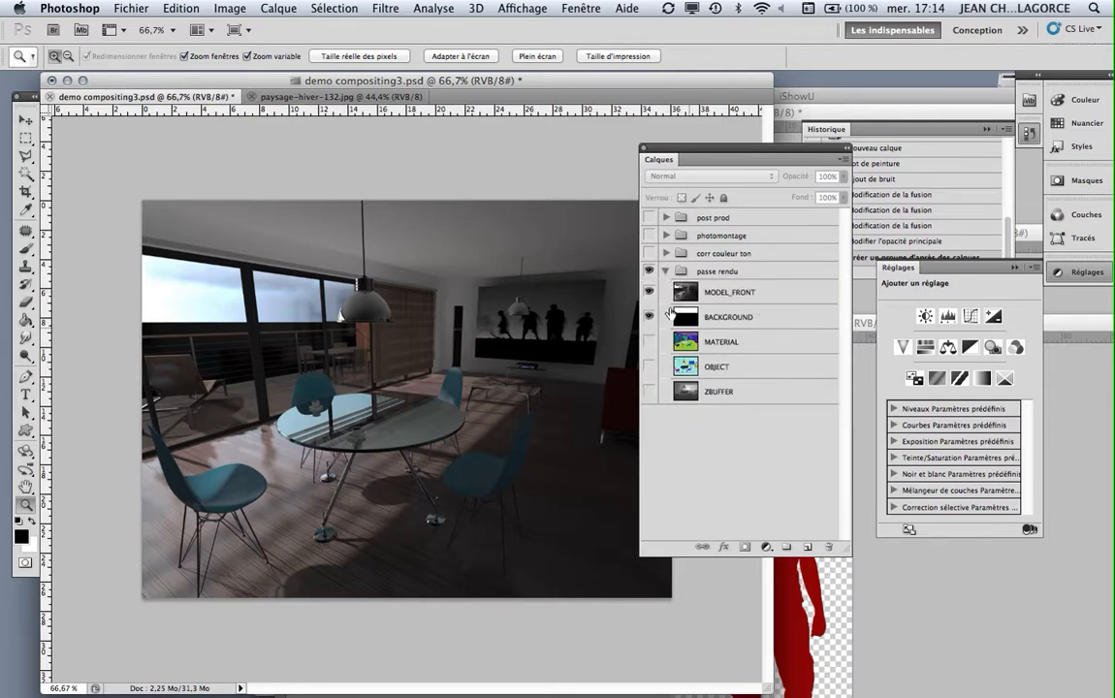
left_click(666, 271)
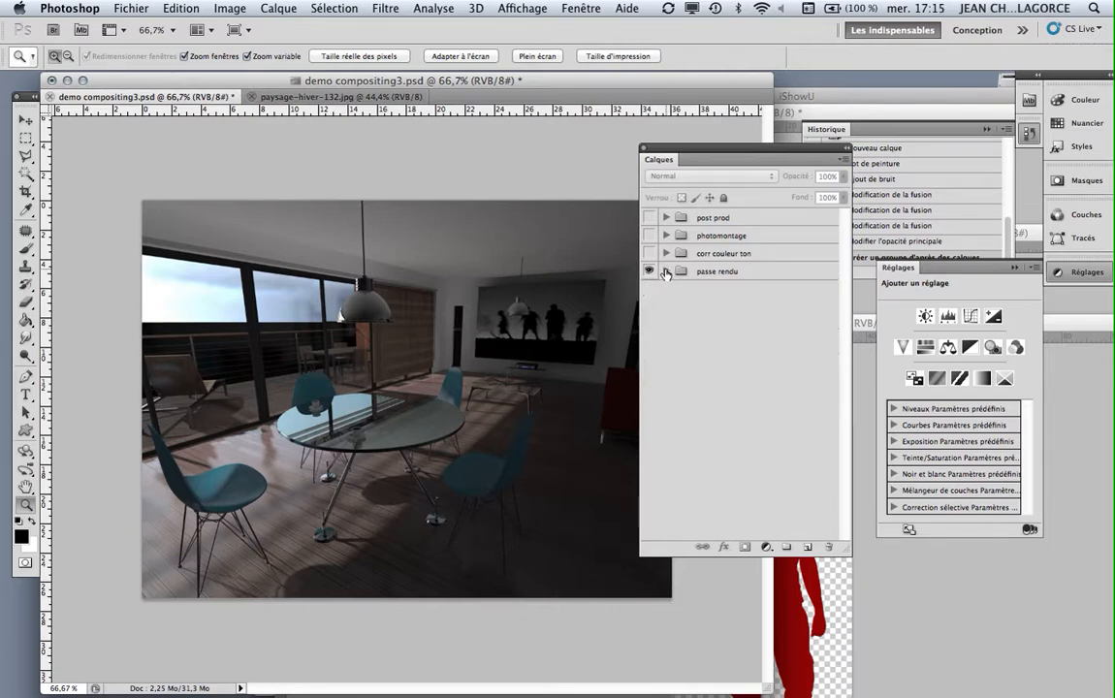
left_click(666, 272)
left_click(666, 272)
Show the corr couleur ton group and examine its effect on the render and the layers it contains.
left_click(650, 253)
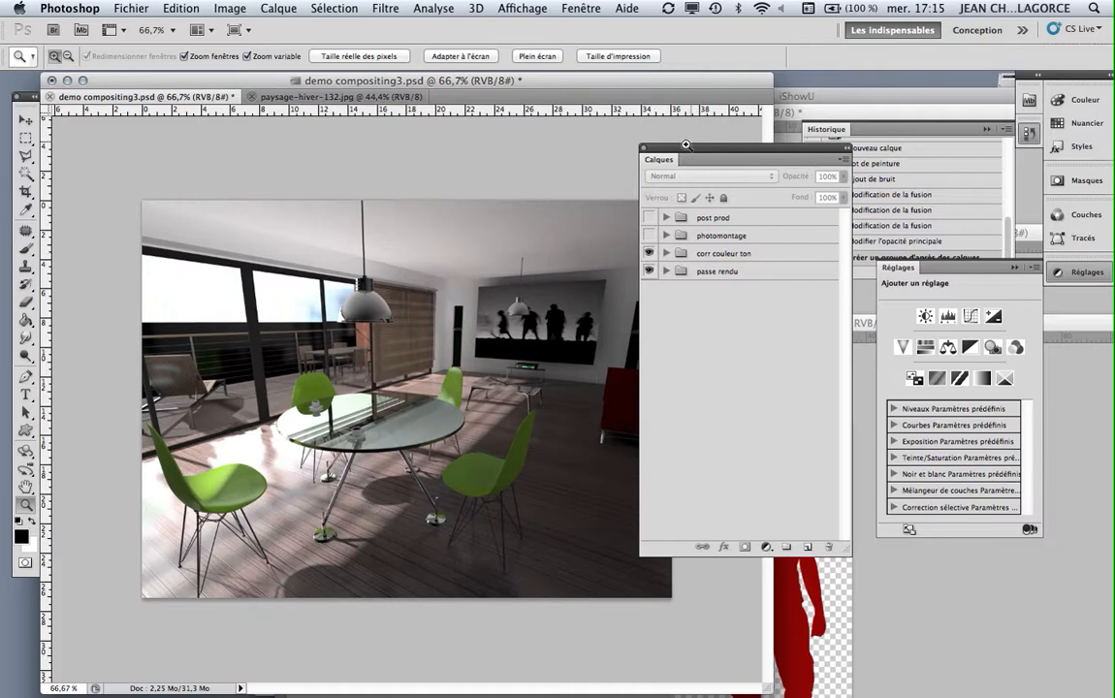
left_click_drag(686, 145, 776, 172)
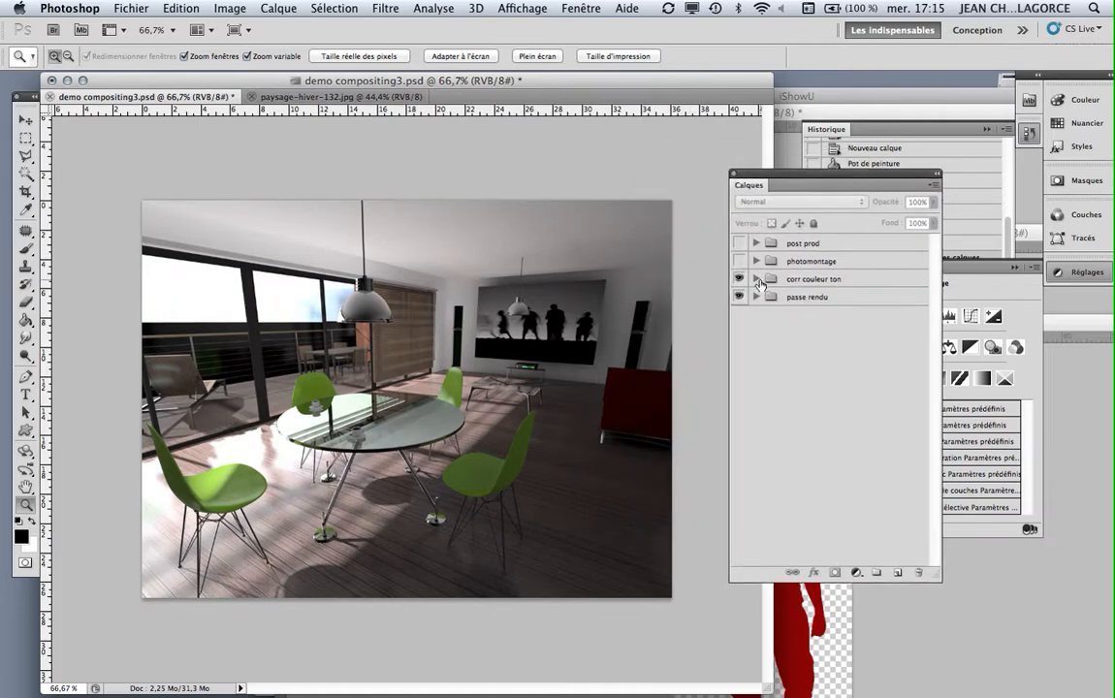
left_click(758, 281)
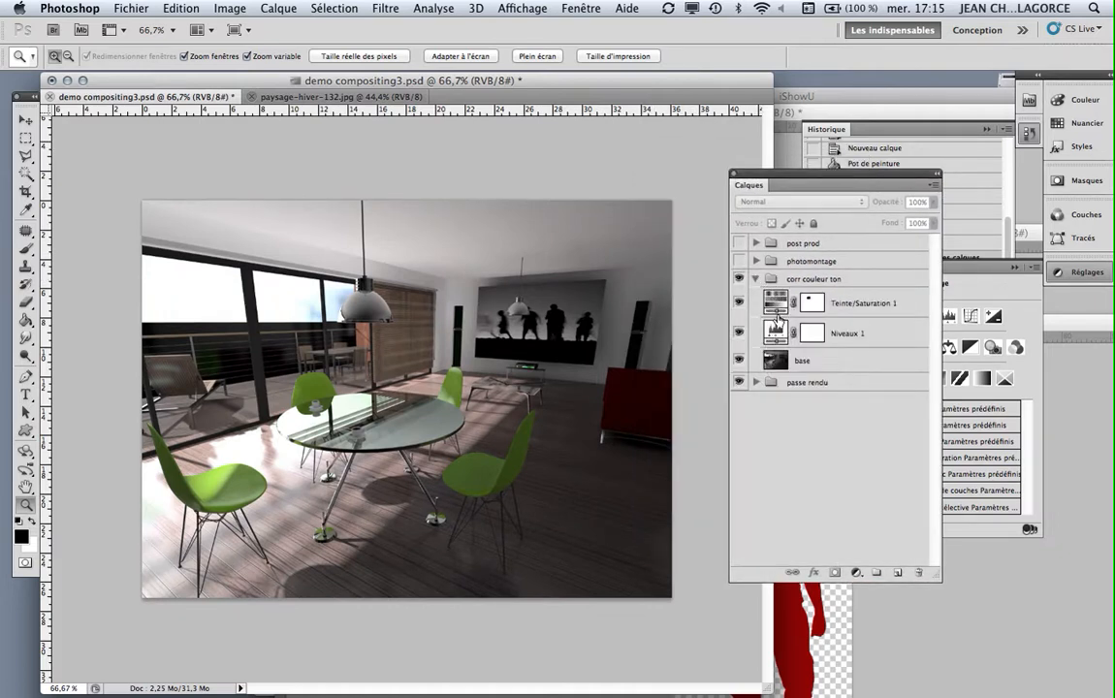
left_click(758, 279)
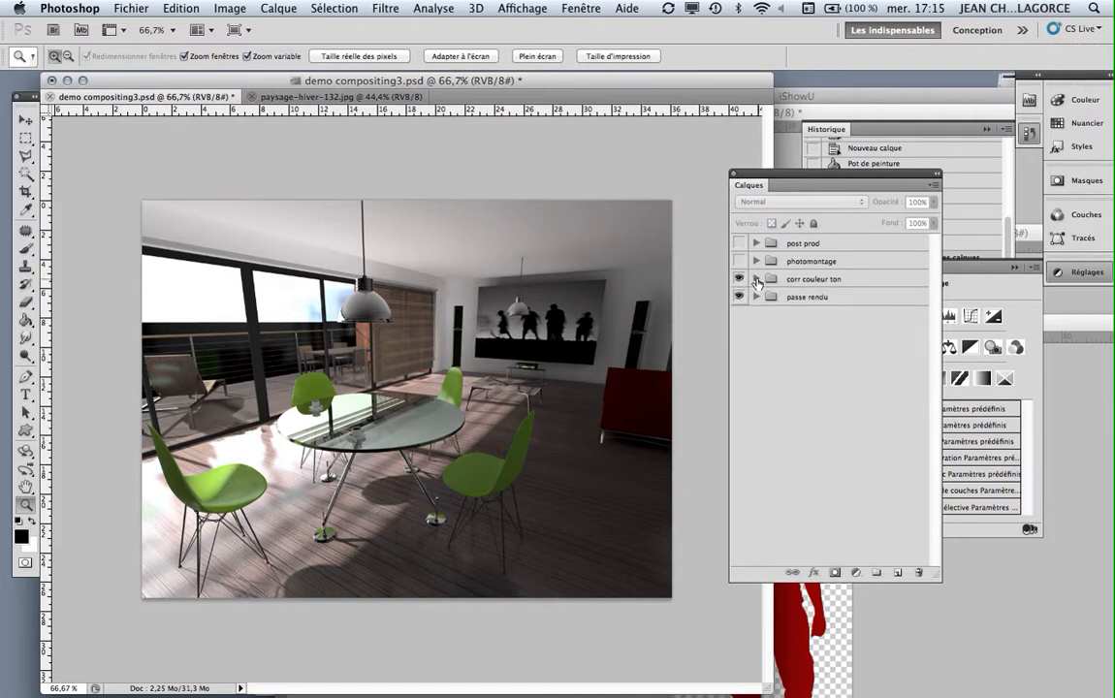
left_click(757, 280)
left_click(757, 279)
Show the photomontage group and examine its masked layers, leaving the group collapsed.
left_click(740, 262)
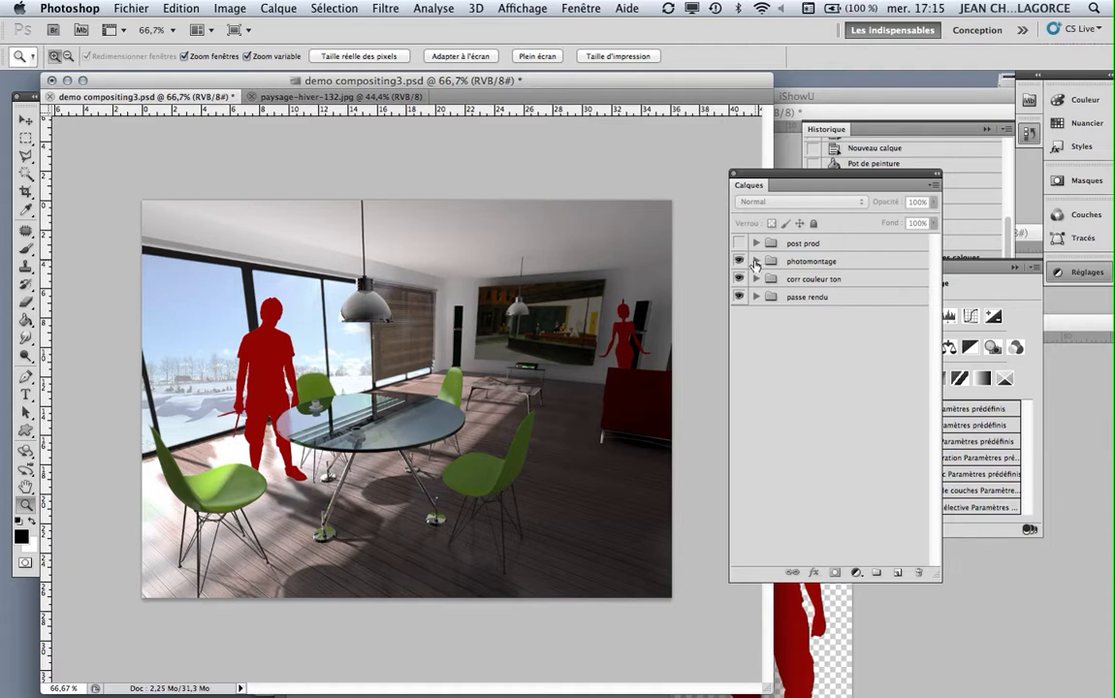
left_click(757, 262)
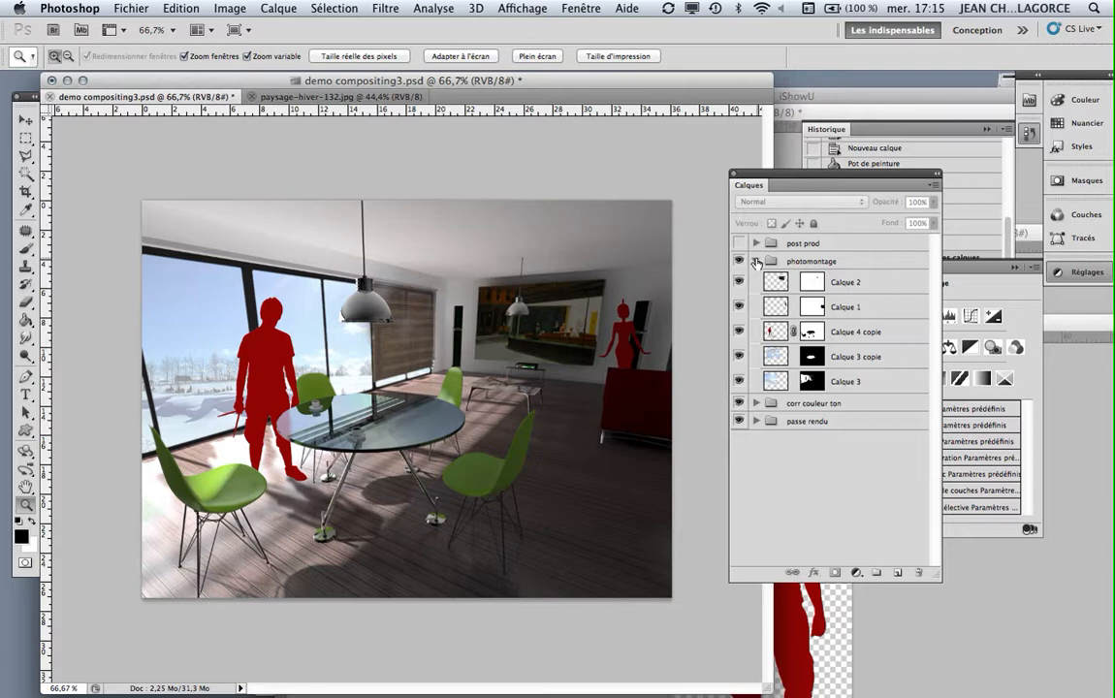
left_click(757, 262)
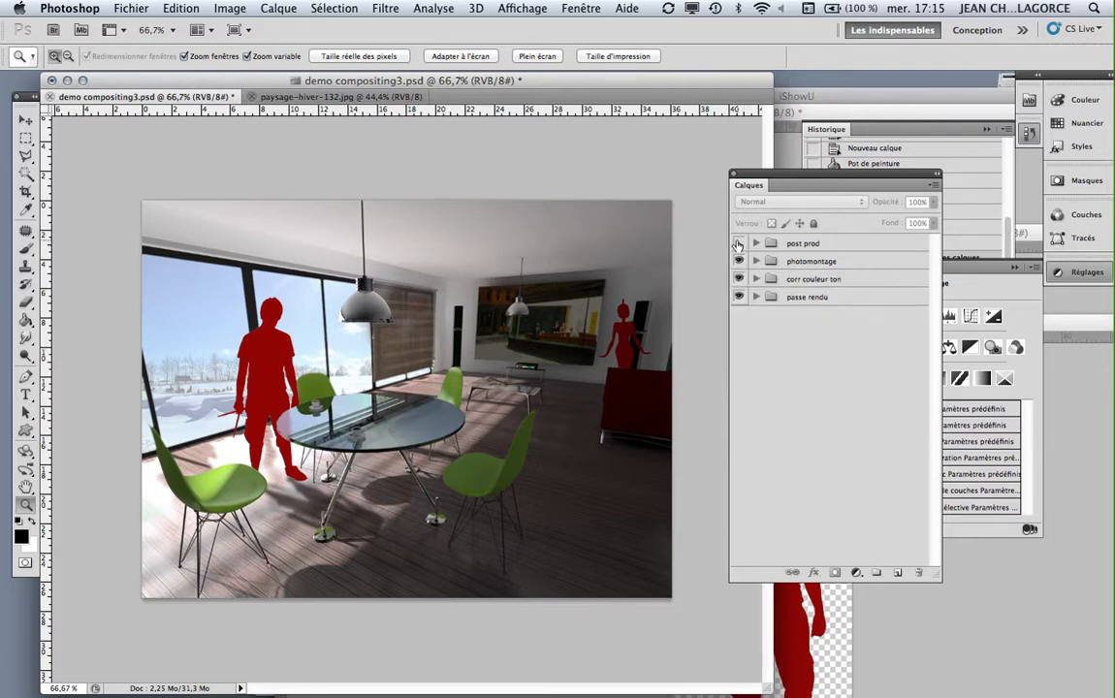
Show the post prod group and examine its noise, adjustment and blurred image layers, leaving the group collapsed.
left_click(740, 243)
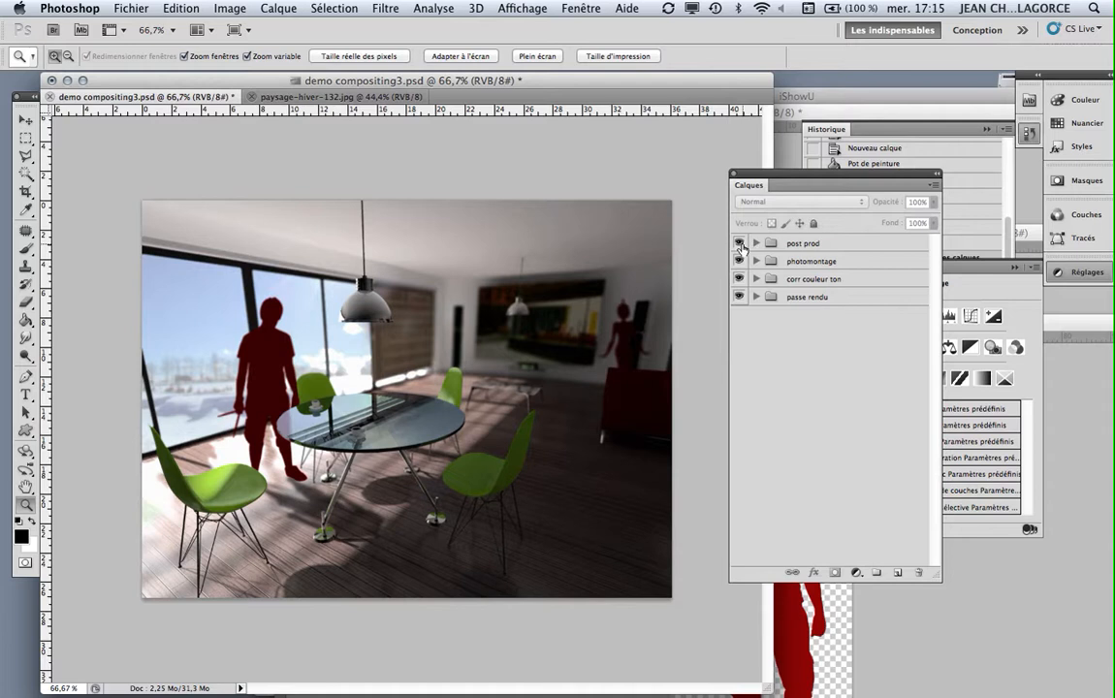
left_click(756, 243)
left_click(757, 243)
left_click(757, 244)
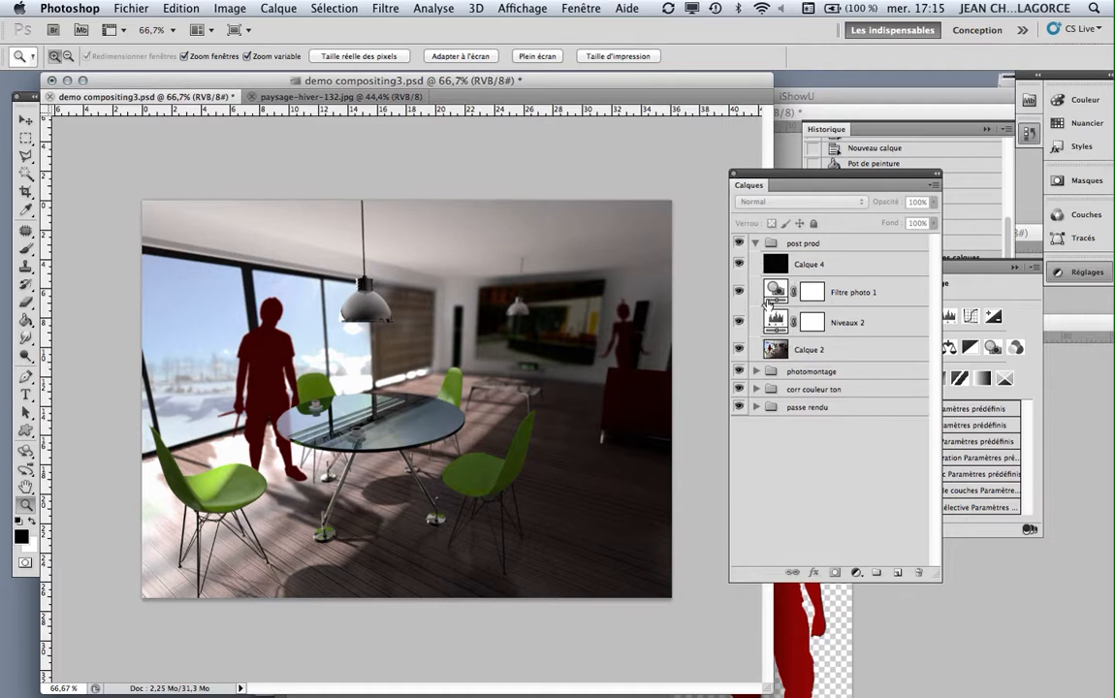
left_click(755, 243)
Compare the final image with the version without post prod and with the raw passe rendu alone, leaving all four groups visible.
left_click(738, 243)
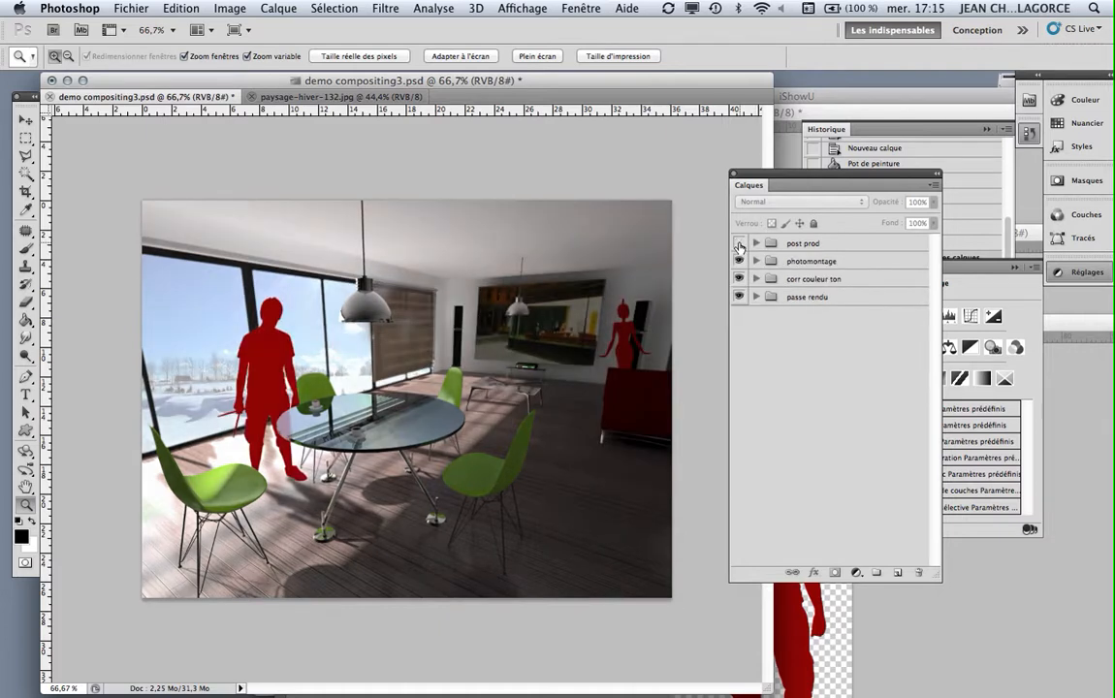
left_click(739, 243)
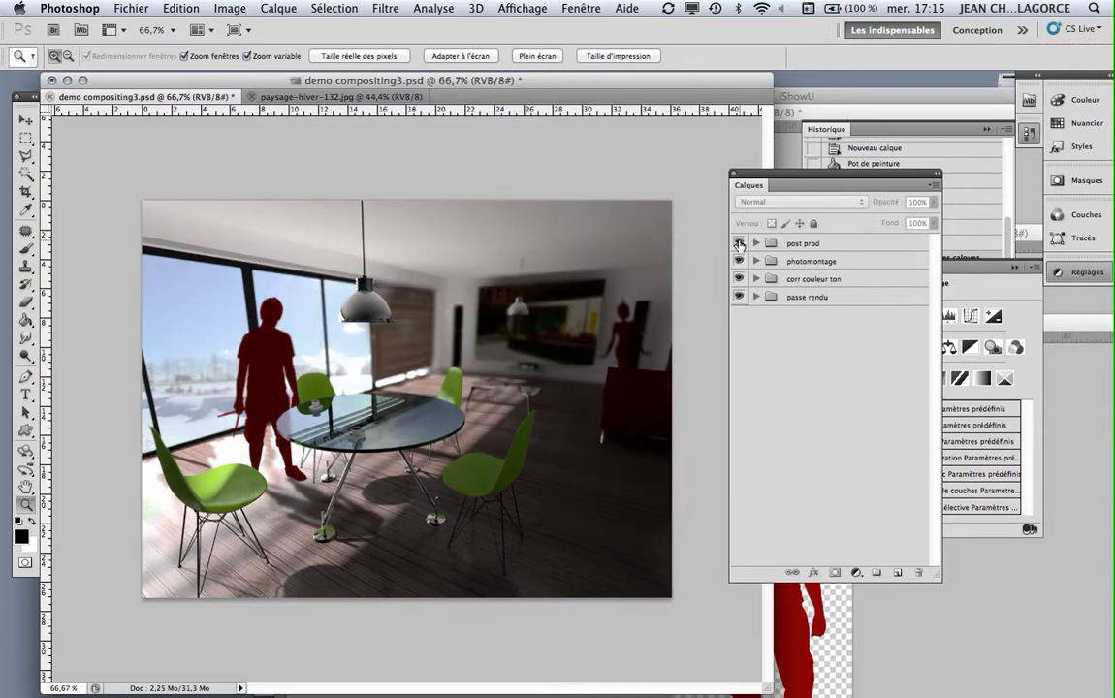
left_click_drag(739, 261, 740, 280)
left_click(739, 244)
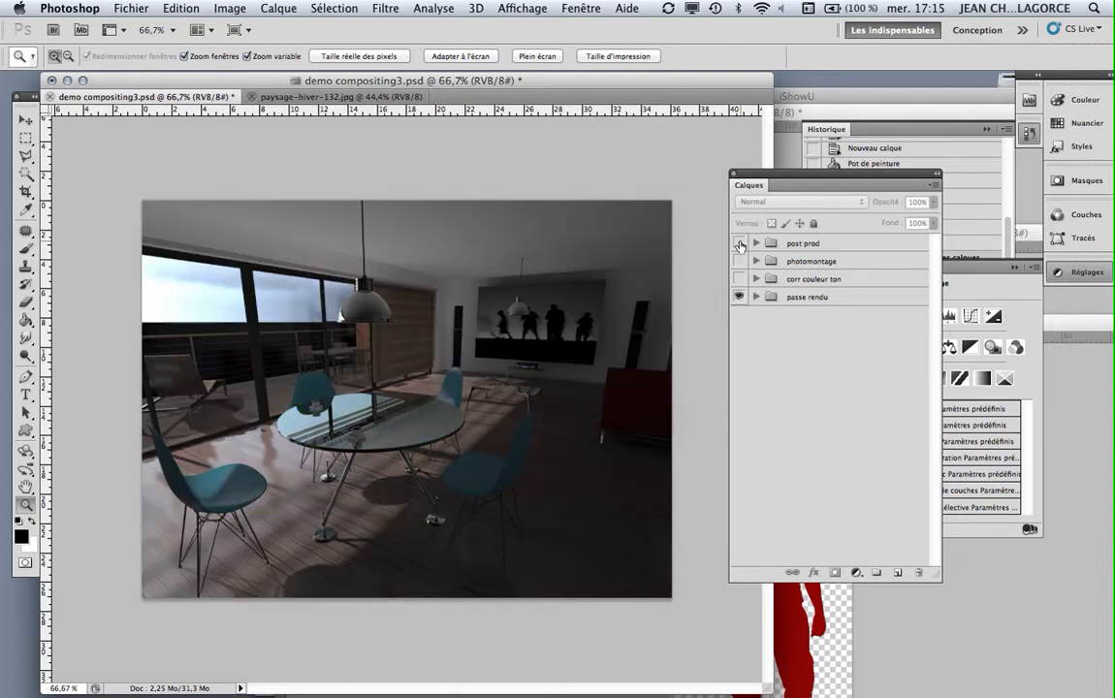
left_click(739, 244)
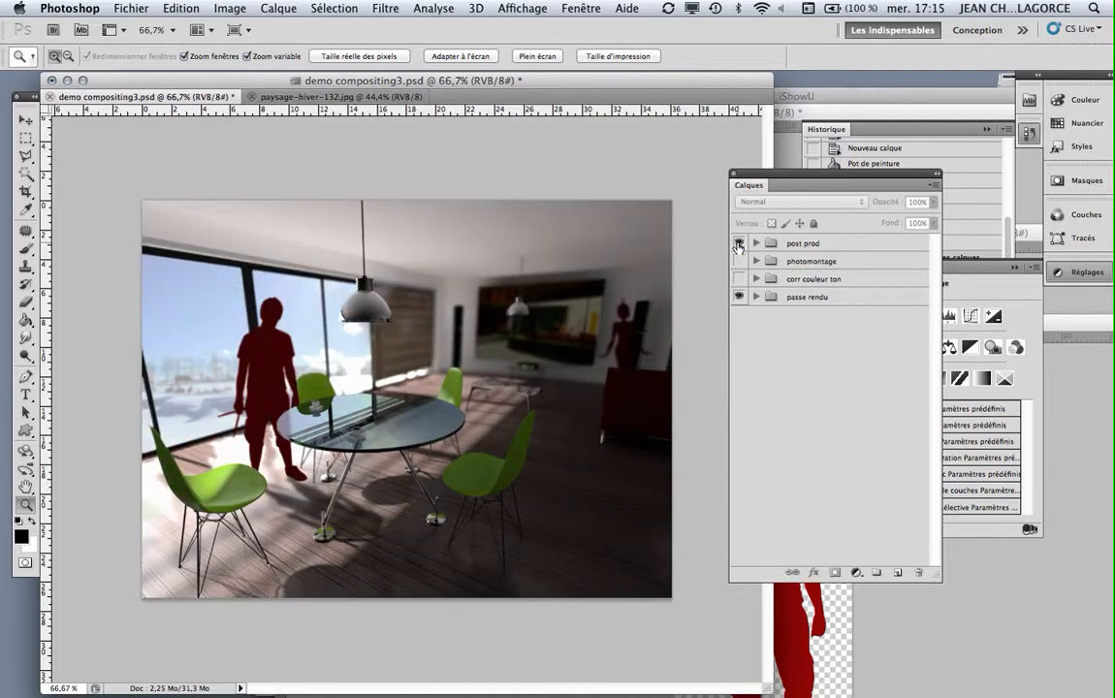
left_click(738, 245)
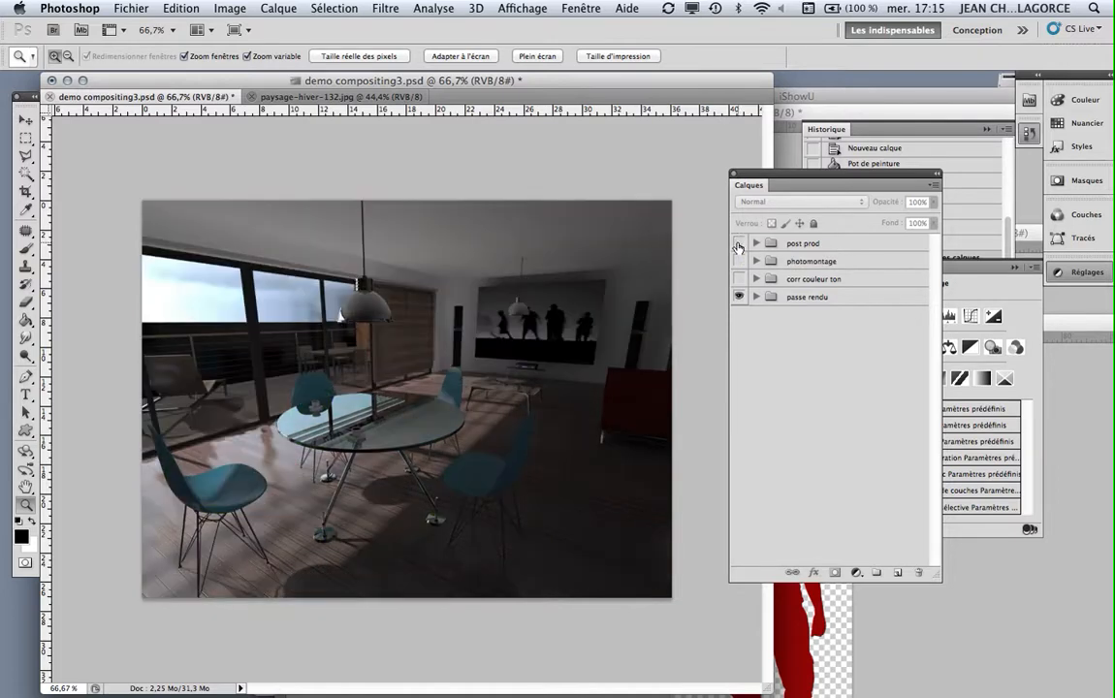
left_click(739, 244)
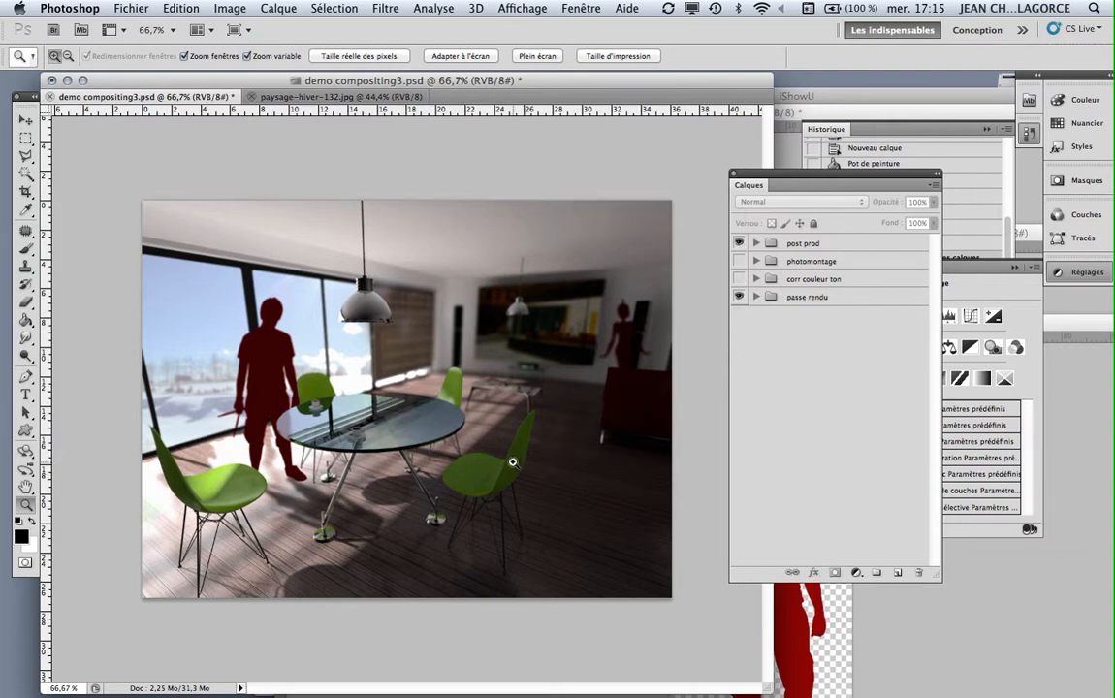
left_click(739, 243)
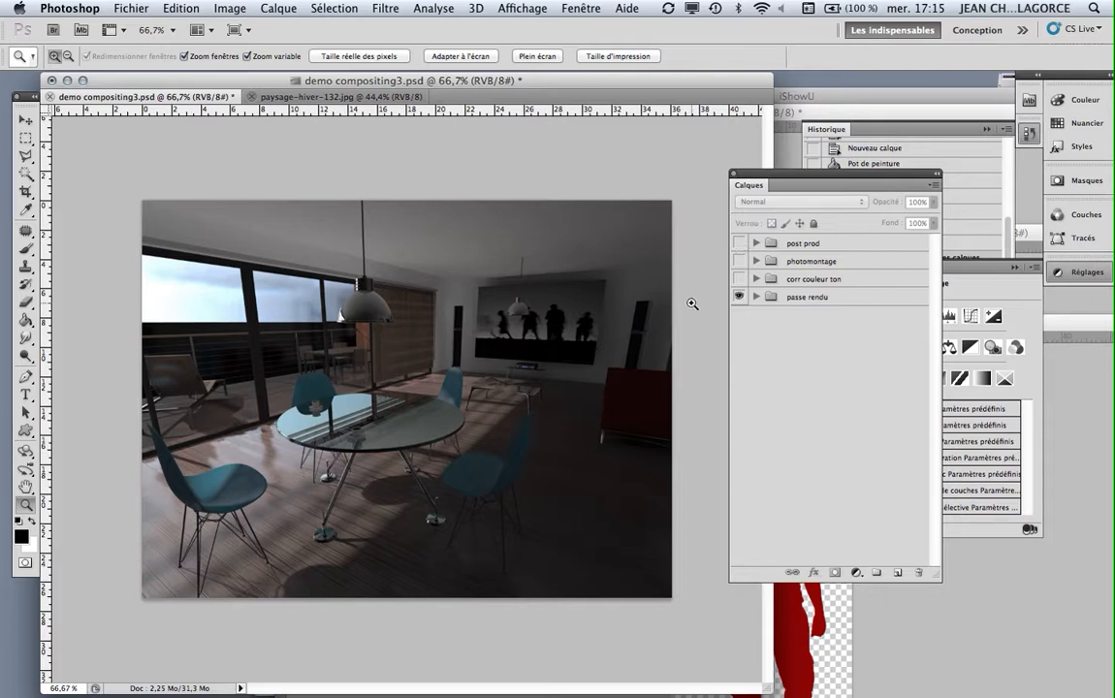
left_click(739, 244)
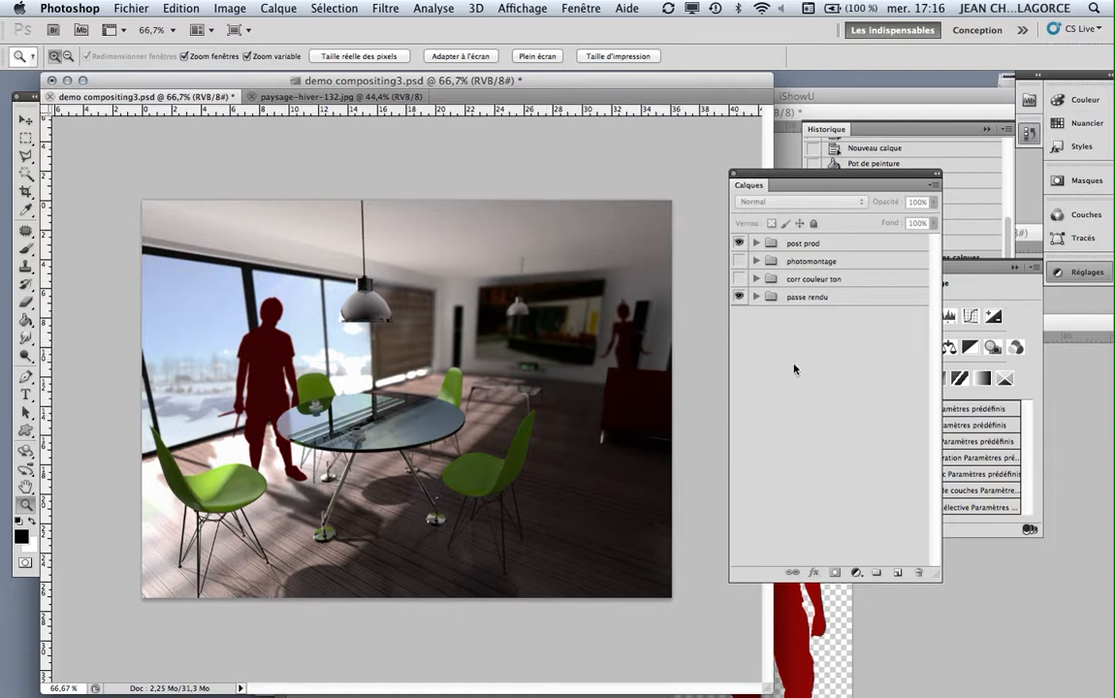
left_click(739, 243)
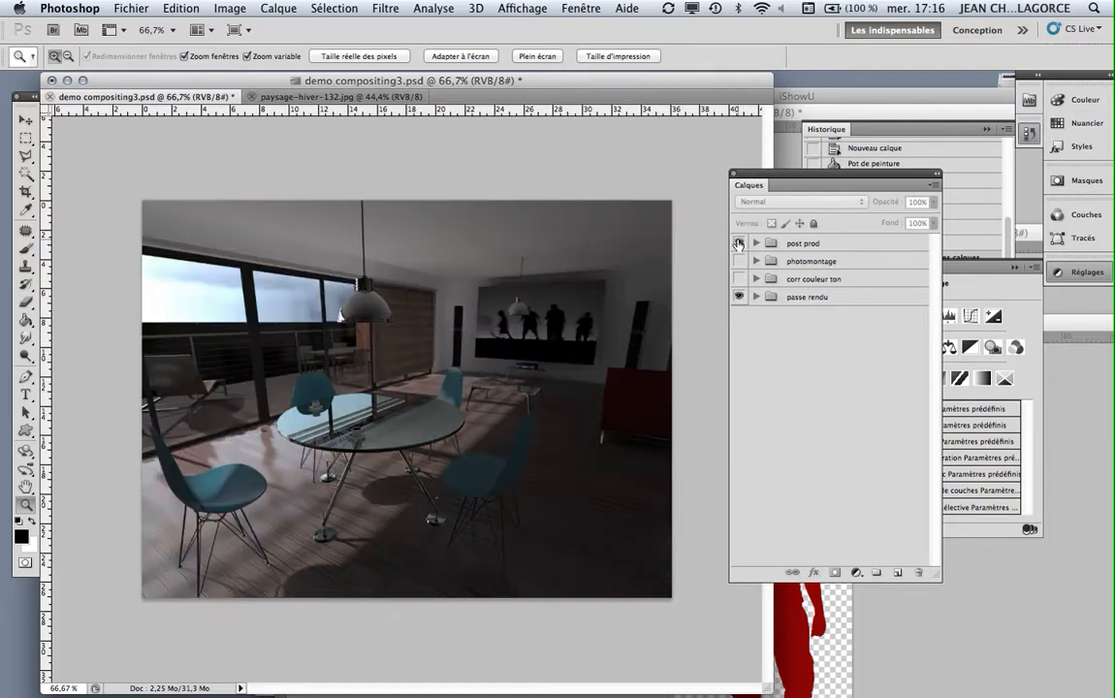
left_click_drag(739, 243, 738, 261)
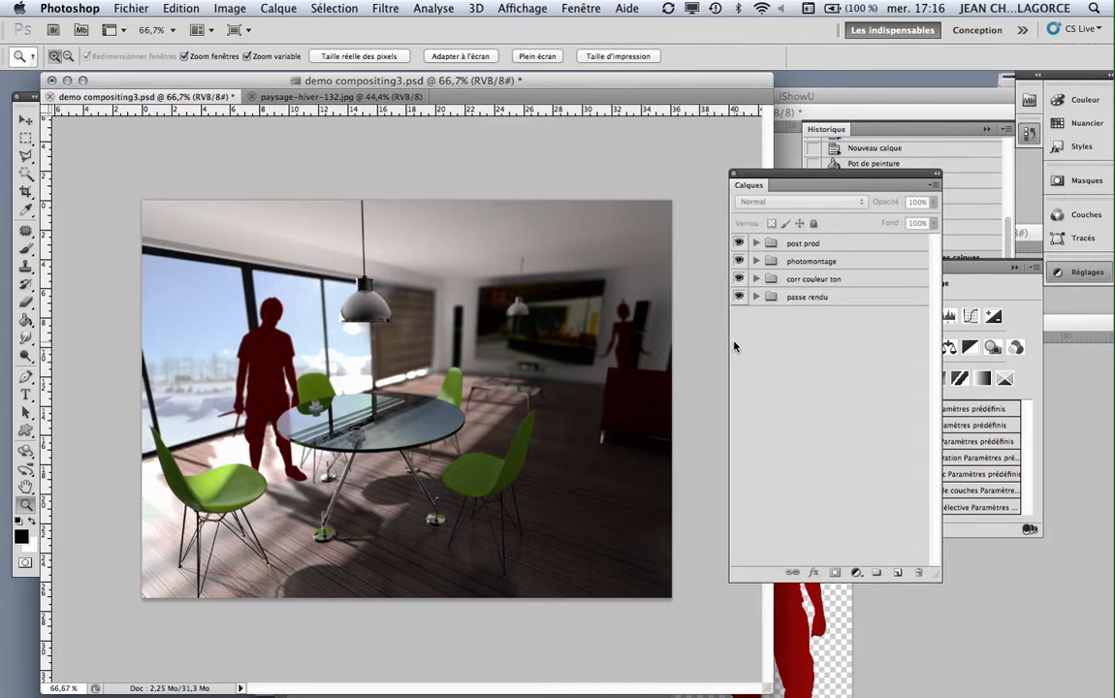
Widen the layers panel slightly and switch to iShowU.
left_click_drag(729, 342, 710, 342)
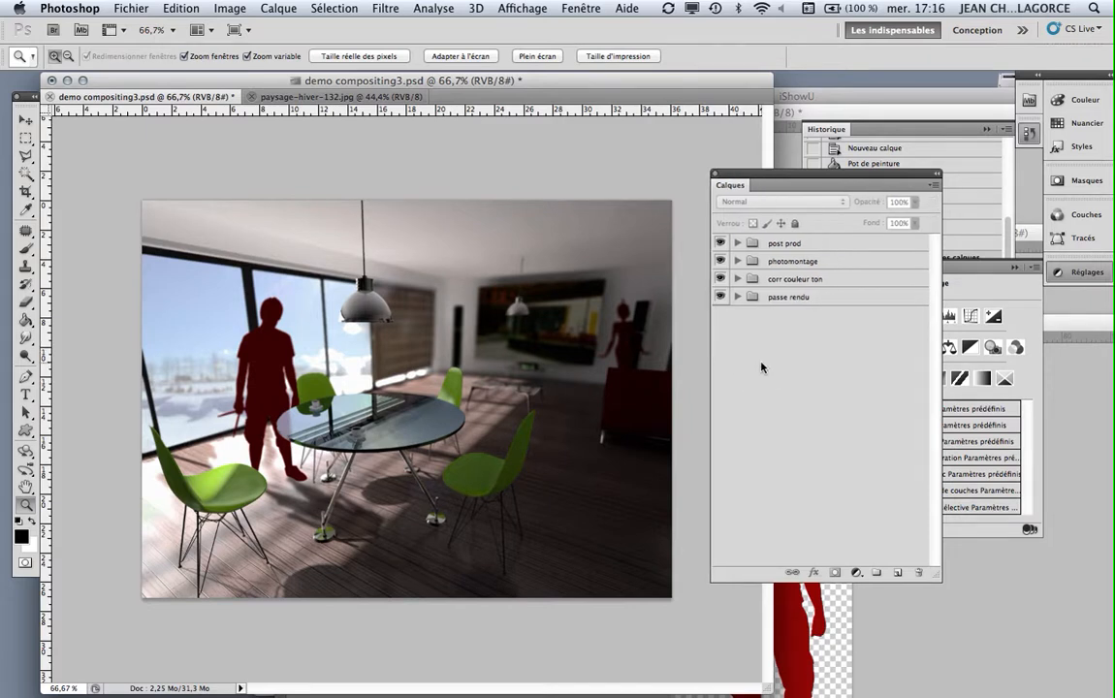
mouse_move(759, 664)
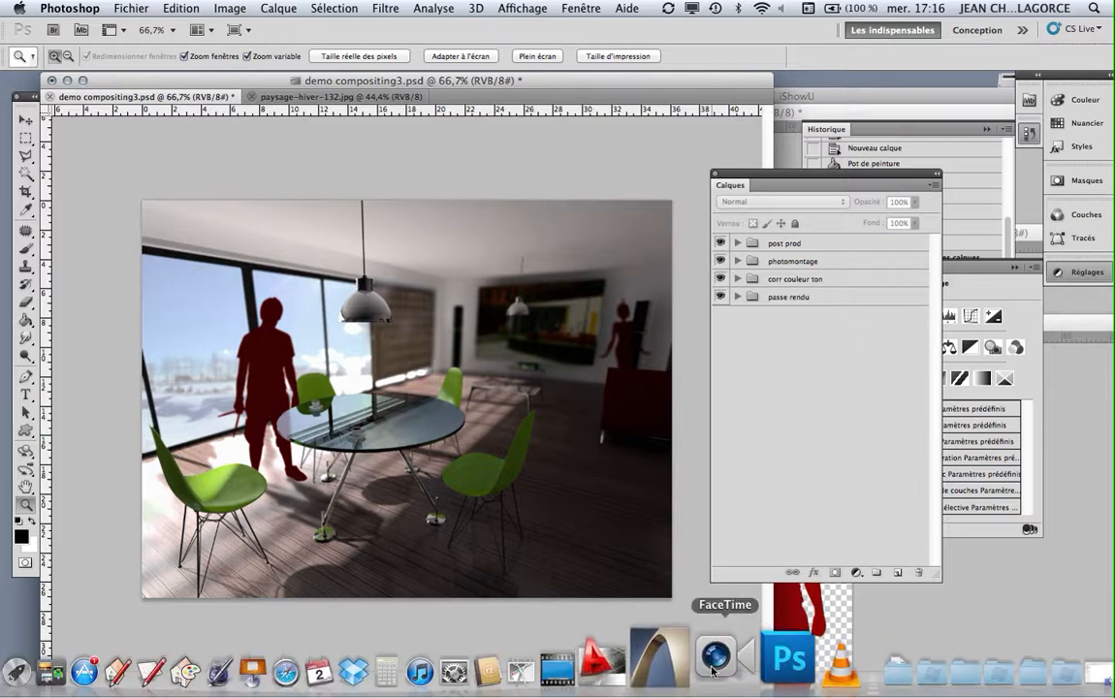
left_click(617, 660)
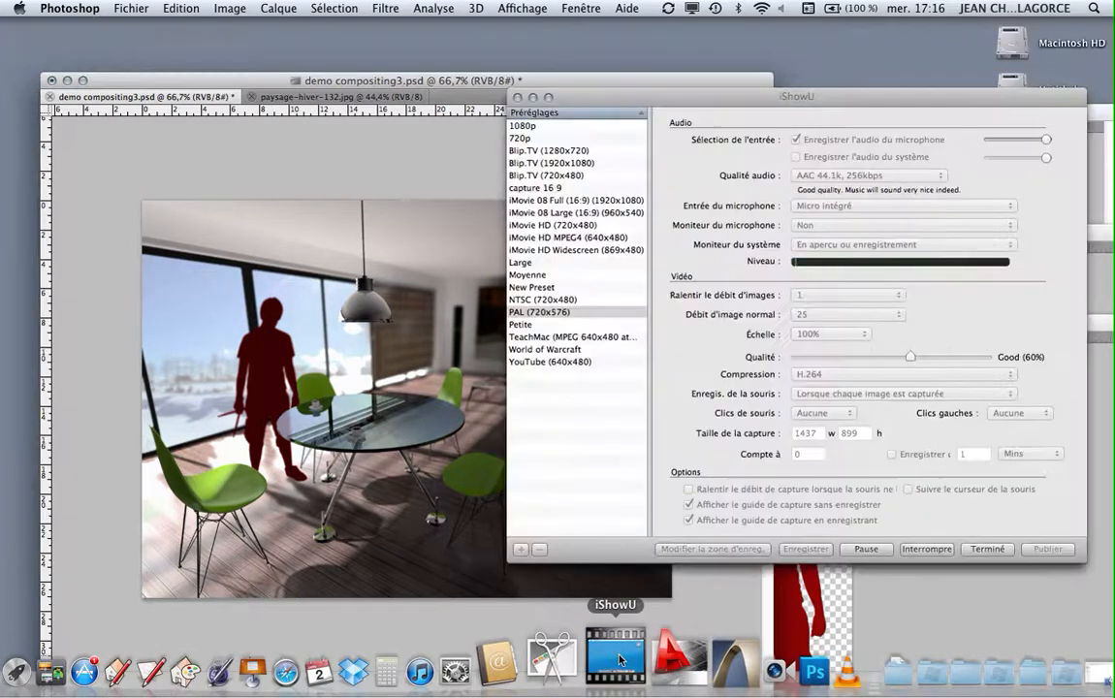